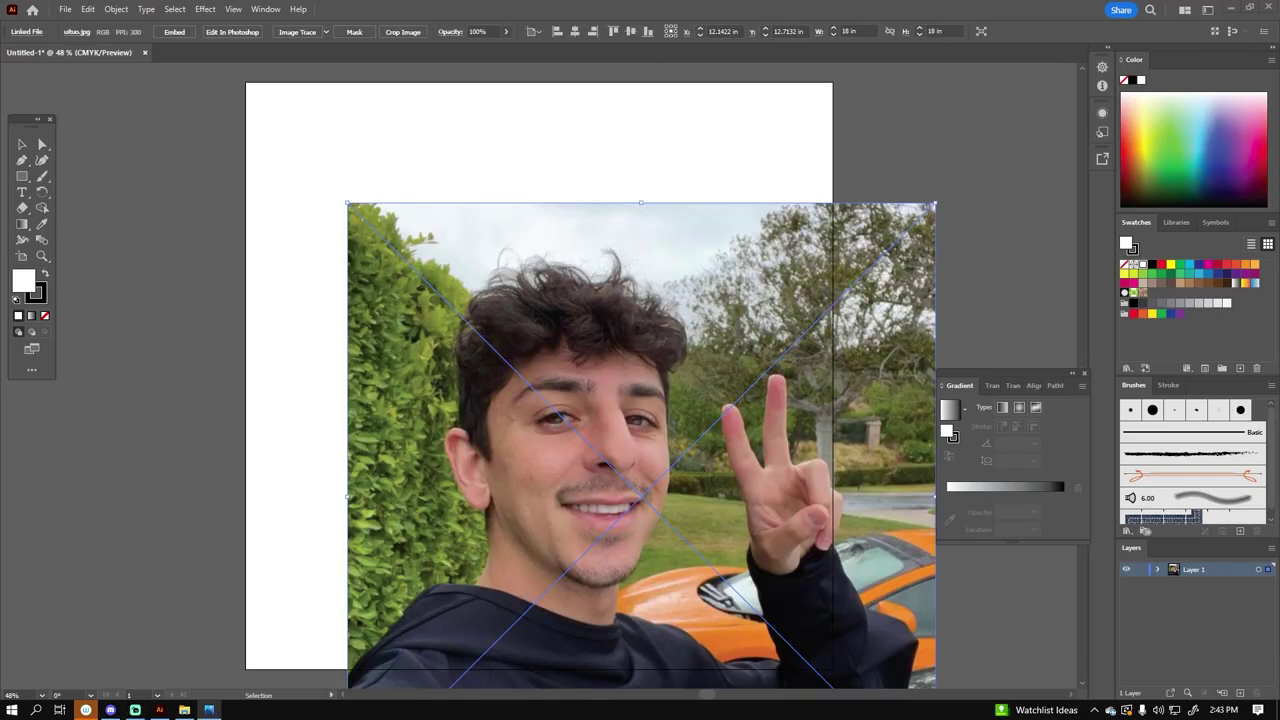
Step: Fit the placed selfie to the artboard at 75% opacity, add Layer 2, and lock the photo layer
left_click_drag(544, 532, 443, 414)
left_click(505, 31)
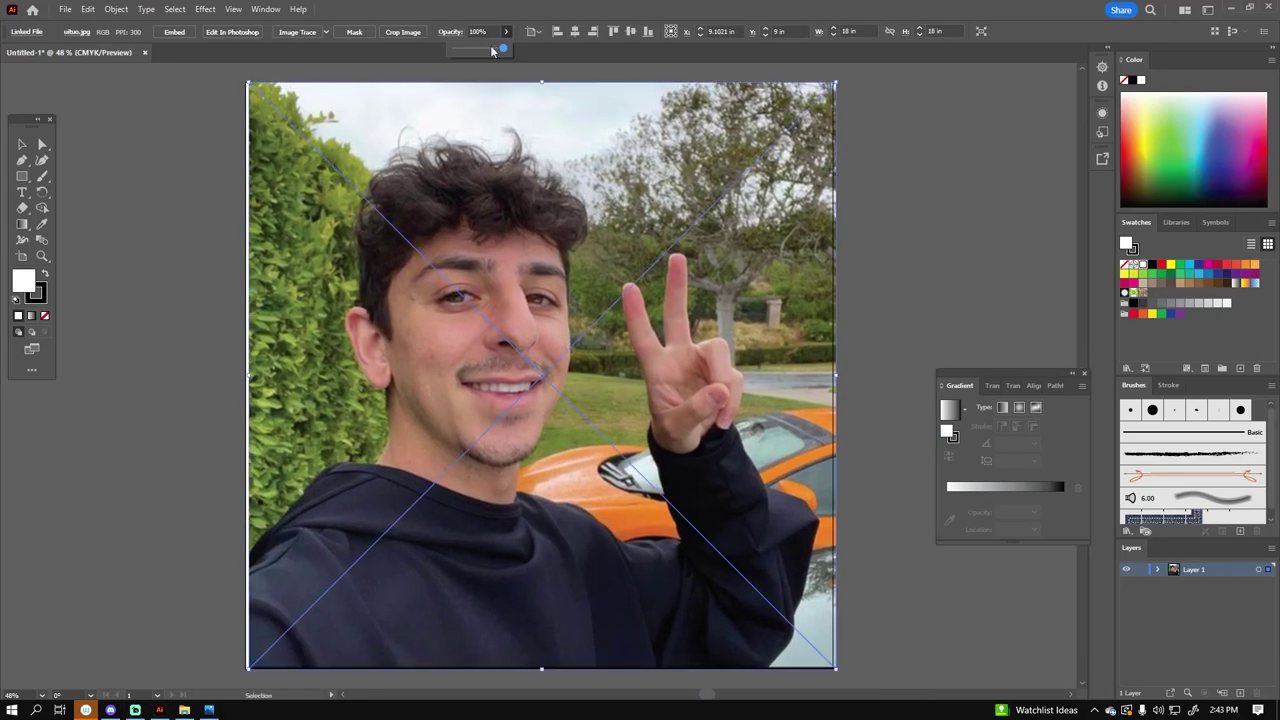
left_click(1140, 569)
left_click(1240, 692)
Step: Create a new Calligraphic brush for the Paintbrush and paint a first stroke near the ear
key("b")
left_click(254, 31)
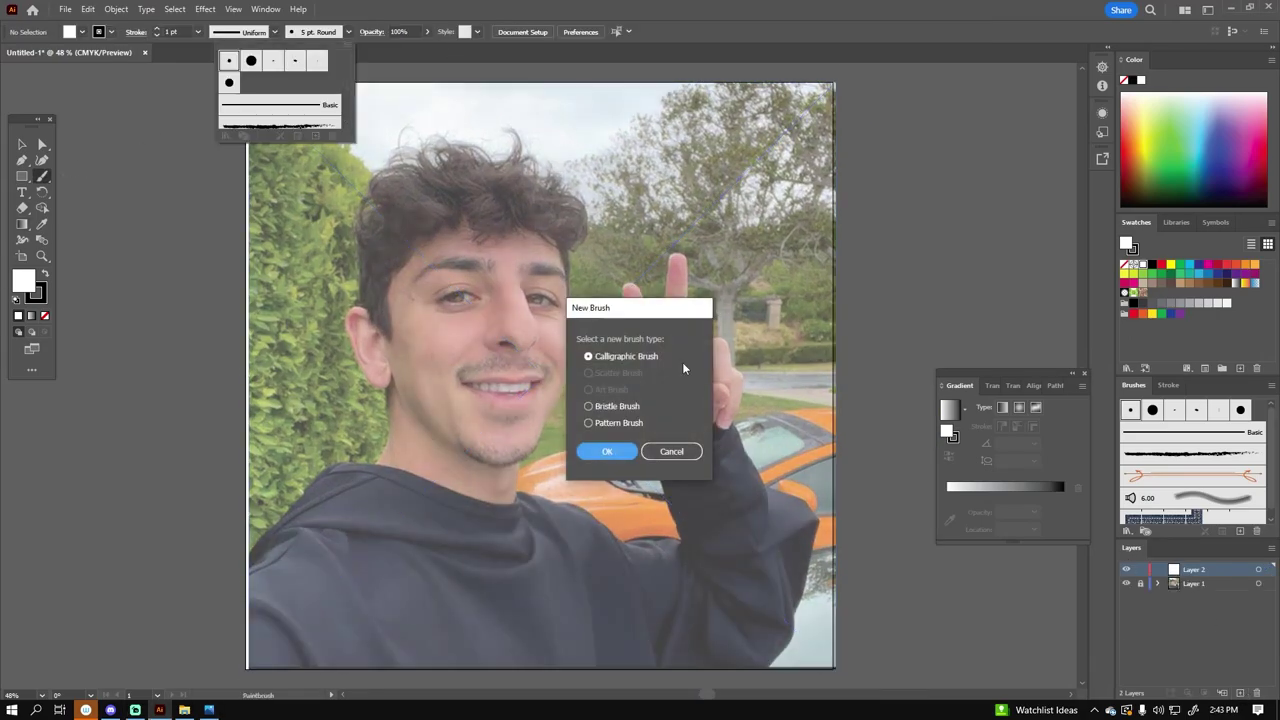
left_click(712, 467)
left_click(712, 467)
left_click(44, 315)
key("ctrl+plus")
key("ctrl+plus")
key("ctrl+plus")
key("ctrl+plus")
left_click_drag(240, 445, 195, 302)
Step: Trace the nostril outline and the curve at the nose's lower right
scroll(708, 386, "up", 3)
key("ctrl+plus")
key("ctrl+plus")
key("ctrl+plus")
left_click_drag(448, 312, 522, 503)
mouse_move(508, 450)
left_mouse_down()
mouse_move(657, 463)
mouse_move(642, 474)
left_mouse_up()
Step: Draw the long nose-bridge line and check the finished nose
key("ctrl+plus")
key("ctrl+plus")
key("ctrl+plus")
left_click_drag(380, 400, 720, 430)
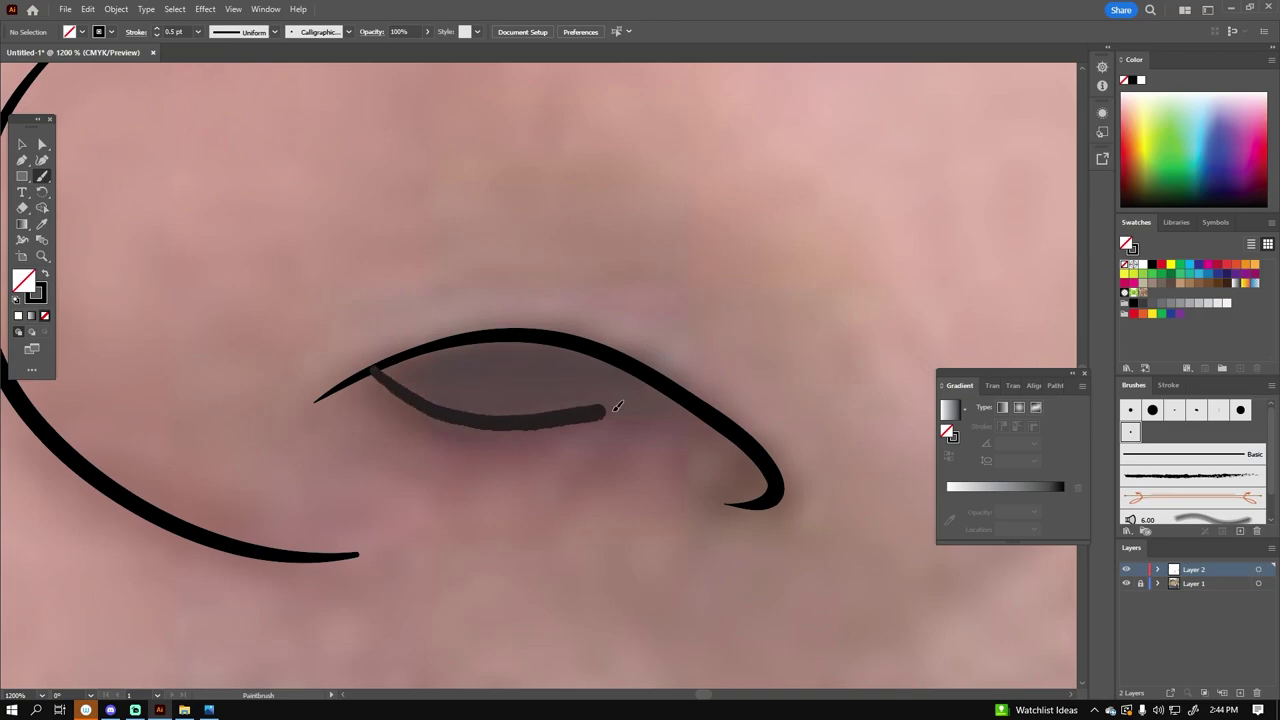
key("ctrl+minus")
key("ctrl+minus")
left_click_drag(425, 548, 688, 398)
key("ctrl+minus")
scroll(620, 320, "up", 2)
left_click_drag(668, 600, 536, 135)
key("ctrl+minus")
key("ctrl+minus")
key("ctrl+minus")
key("ctrl+plus")
key("ctrl+plus")
key("ctrl+plus")
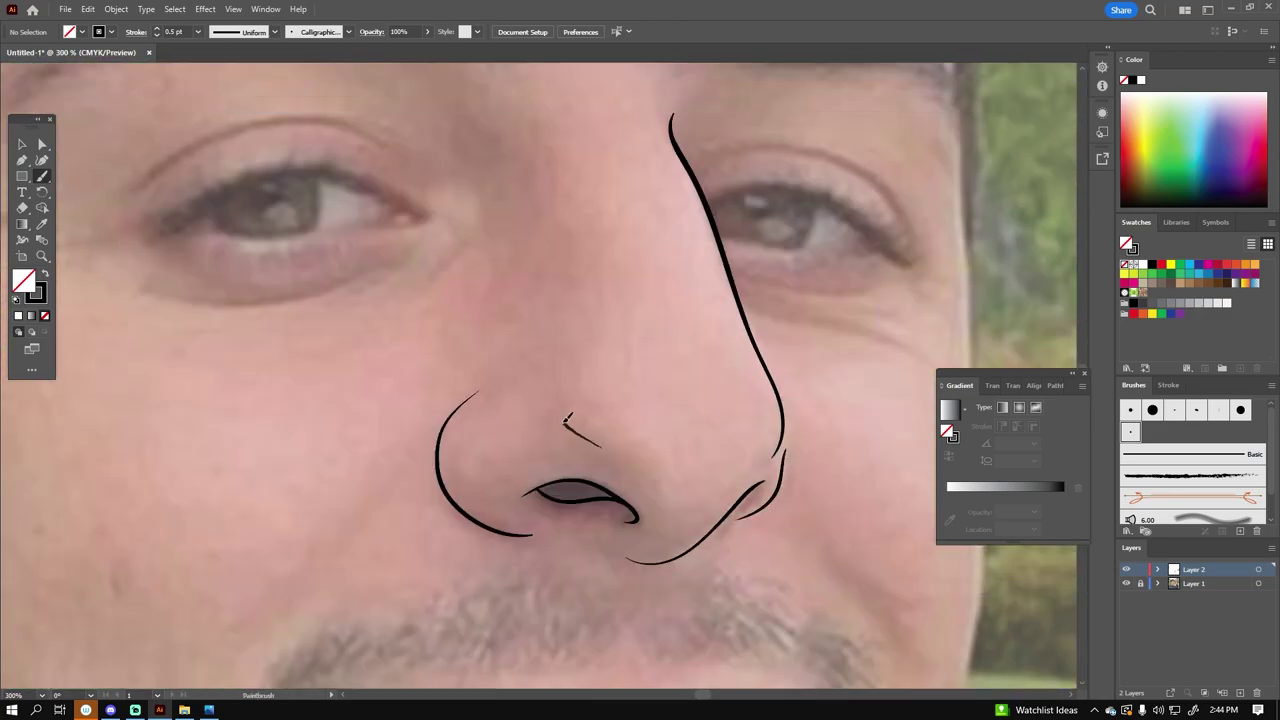
key("ctrl+minus")
key("ctrl+minus")
key("ctrl+minus")
key("ctrl+plus")
key("ctrl+plus")
key("ctrl+plus")
key("ctrl+minus")
key("ctrl+minus")
key("ctrl+minus")
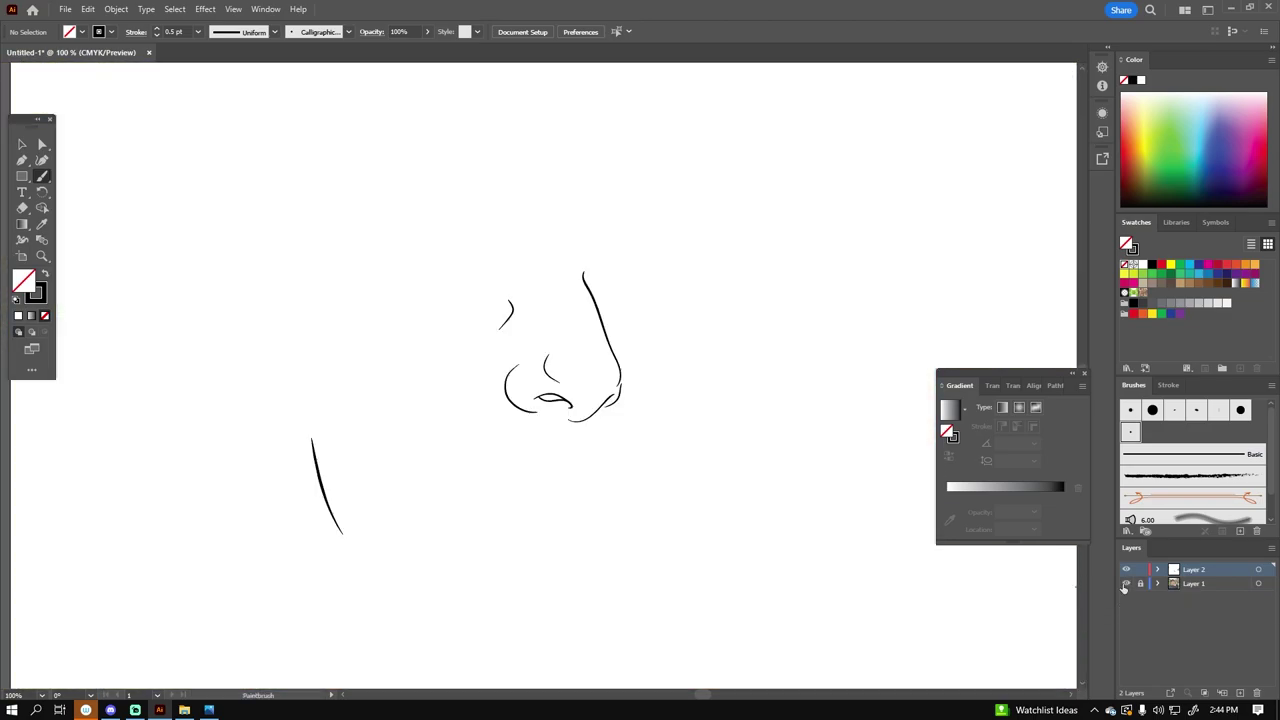
Step: Outline the left eye's upper and lower eyelids
key("ctrl+plus")
key("ctrl+plus")
key("ctrl+plus")
mouse_move(238, 377)
left_mouse_down()
mouse_move(426, 286)
mouse_move(825, 342)
mouse_move(772, 326)
left_mouse_up()
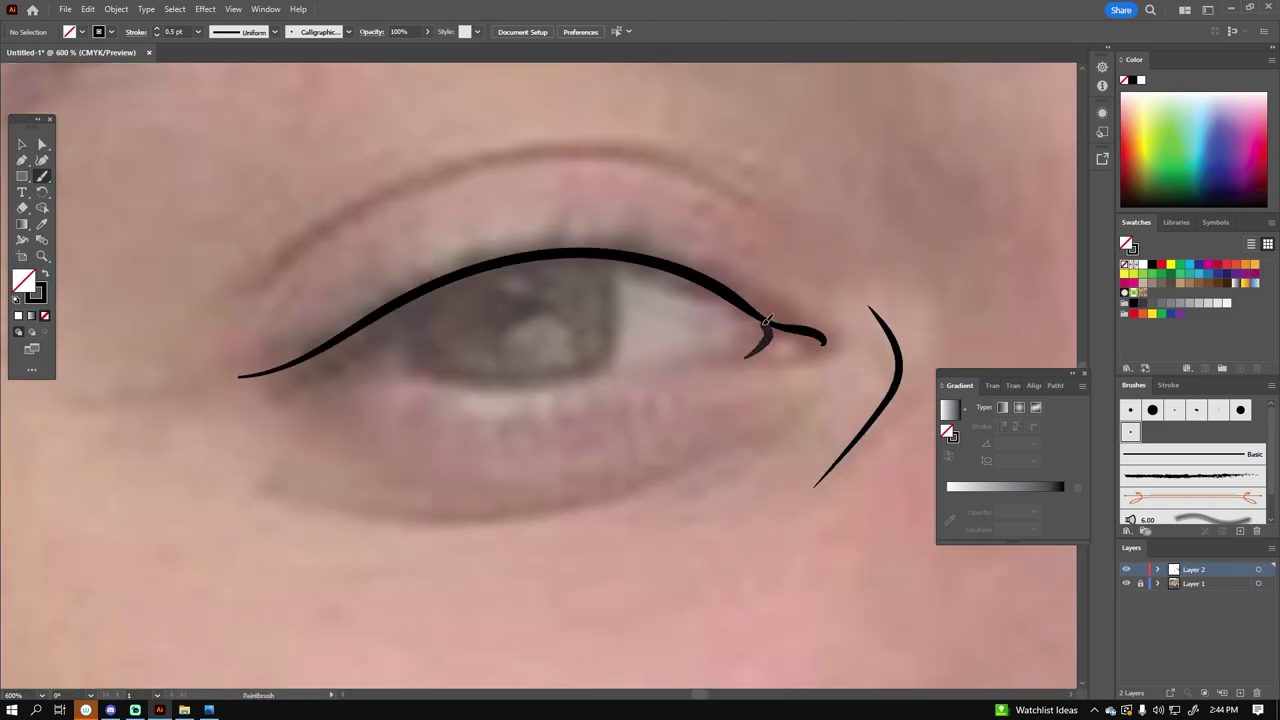
left_click_drag(305, 356, 750, 350)
left_click_drag(232, 376, 806, 330)
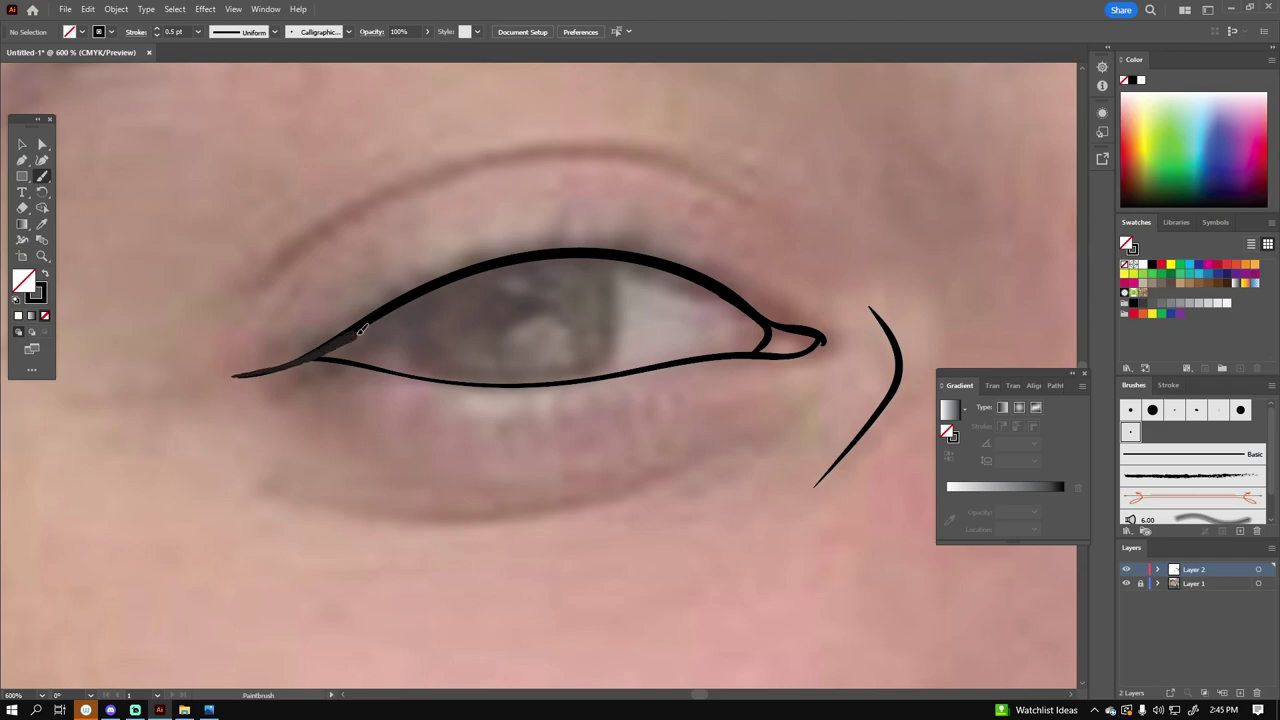
key("ctrl+minus")
key("ctrl+minus")
key("ctrl+minus")
Step: Outline the right eye's thick upper lid, lower lid, crease and under-eye lines
key("ctrl+plus")
key("ctrl+plus")
key("ctrl+plus")
left_click_drag(400, 318, 840, 438)
left_click_drag(420, 385, 745, 405)
left_click_drag(392, 236, 629, 214)
left_click_drag(582, 490, 640, 500)
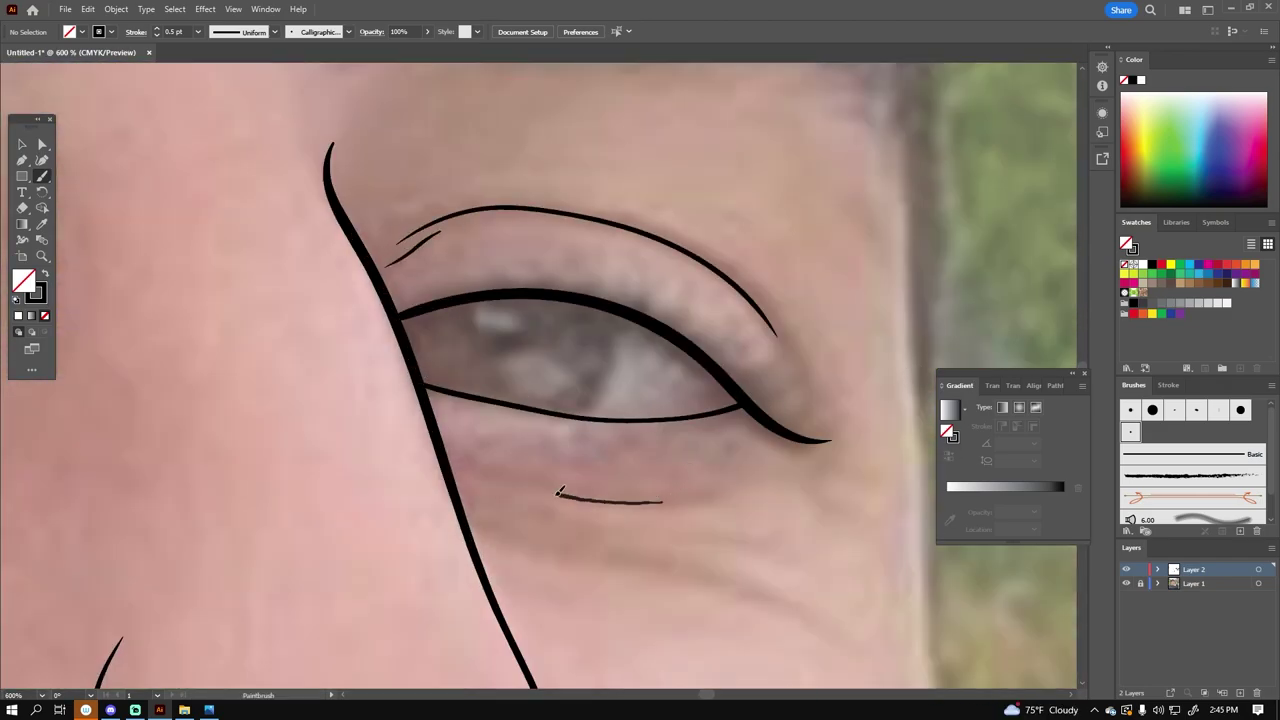
key("ctrl+minus")
key("ctrl+minus")
key("ctrl+minus")
key("ctrl+plus")
key("ctrl+plus")
key("ctrl+plus")
mouse_move(384, 573)
left_mouse_down()
mouse_move(460, 570)
mouse_move(608, 512)
left_mouse_up()
scroll(608, 512, "up", 1)
left_click_drag(129, 429, 634, 323)
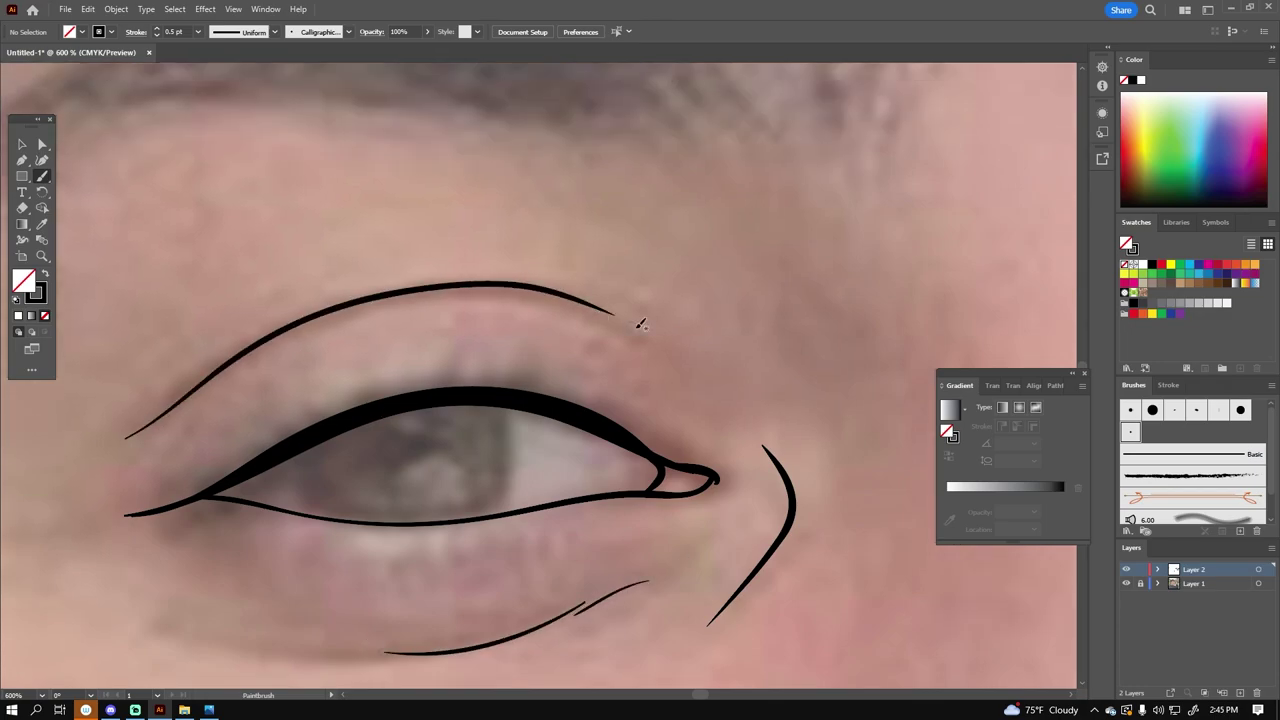
key("ctrl+minus")
key("ctrl+minus")
key("ctrl+minus")
key("ctrl+minus")
Step: Draw the upper and lower lip lines, the mouth corner and the teeth's bottom edge
key("ctrl+plus")
key("ctrl+plus")
key("ctrl+plus")
key("ctrl+plus")
mouse_move(178, 460)
left_mouse_down()
mouse_move(222, 430)
mouse_move(716, 422)
mouse_move(855, 404)
left_mouse_up()
mouse_move(178, 436)
left_mouse_down()
mouse_move(646, 534)
mouse_move(780, 472)
left_mouse_up()
scroll(865, 556, "up", 2)
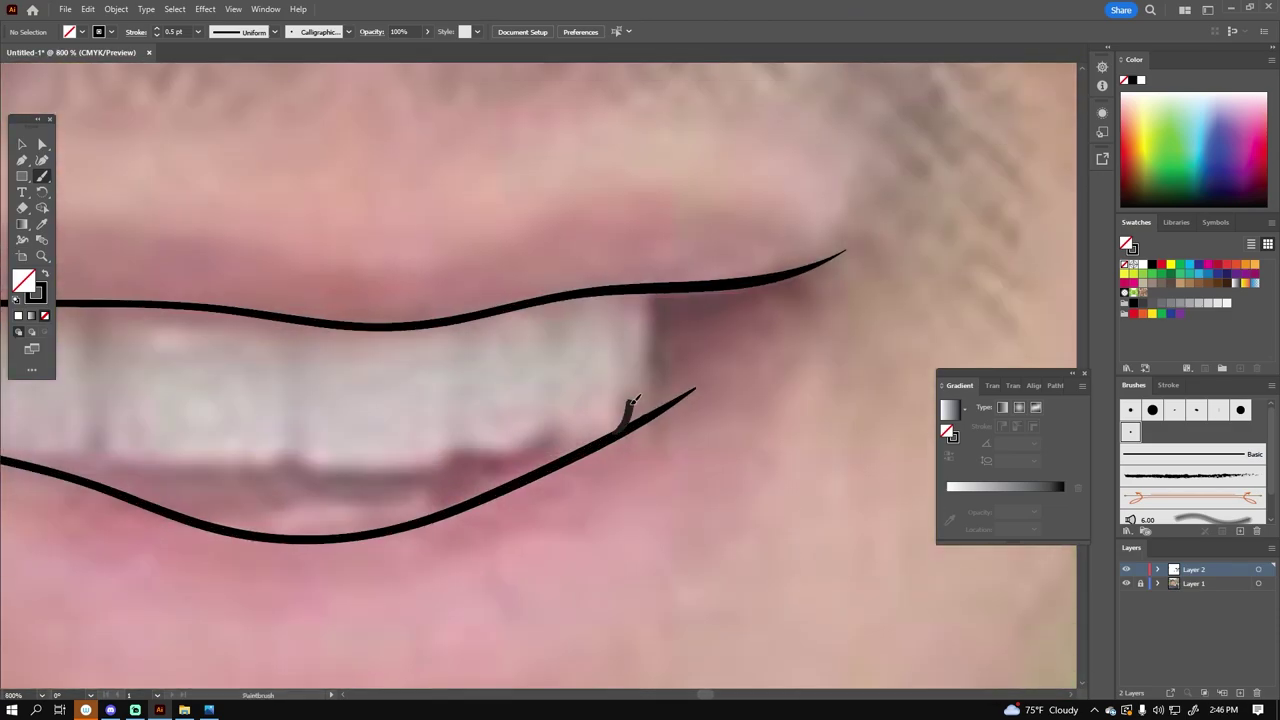
left_click_drag(632, 400, 650, 296)
scroll(794, 448, "down", 1)
mouse_move(371, 463)
left_mouse_down()
mouse_move(742, 455)
mouse_move(457, 471)
left_mouse_up()
Step: Paint the curve of the lower lip
key("ctrl+minus")
key("ctrl+minus")
key("ctrl+minus")
key("ctrl+equal")
key("ctrl+equal")
key("ctrl+equal")
key("ctrl+minus")
key("ctrl+minus")
key("ctrl+minus")
key("ctrl+equal")
key("ctrl+equal")
mouse_move(250, 358)
left_mouse_down()
mouse_move(686, 471)
mouse_move(730, 398)
mouse_move(616, 322)
mouse_move(732, 326)
left_mouse_up()
key("ctrl+minus")
key("ctrl+minus")
key("ctrl+minus")
key("ctrl+equal")
key("ctrl+equal")
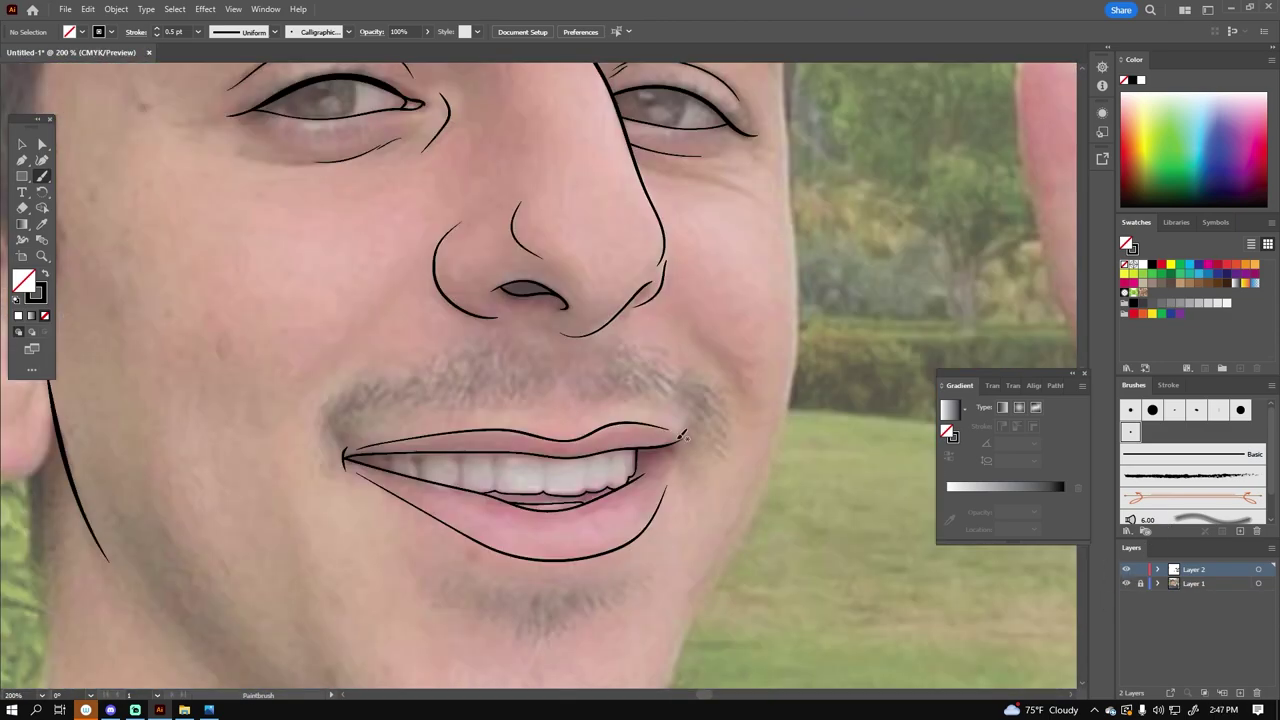
Step: Paint strokes along the lower face and the cheek outline beside the eye
scroll(386, 372, "down", 3)
left_click_drag(338, 520, 655, 548)
mouse_move(575, 605)
left_mouse_down()
mouse_move(655, 545)
mouse_move(794, 212)
left_mouse_up()
key("ctrl+minus")
key("ctrl+equal")
key("ctrl+equal")
left_click_drag(683, 620, 660, 195)
Step: Outline the ear and paint the neck strokes below the chin
key("ctrl+minus")
key("ctrl+minus")
key("ctrl+minus")
key("ctrl+equal")
key("ctrl+equal")
mouse_move(535, 495)
left_mouse_down()
mouse_move(346, 249)
mouse_move(440, 232)
left_mouse_up()
key("ctrl+equal")
scroll(810, 515, "down", 6)
mouse_move(428, 684)
left_mouse_down()
mouse_move(522, 537)
mouse_move(508, 196)
left_mouse_up()
key("ctrl+minus")
key("ctrl+minus")
key("ctrl+minus")
key("ctrl+equal")
left_click_drag(626, 410, 612, 604)
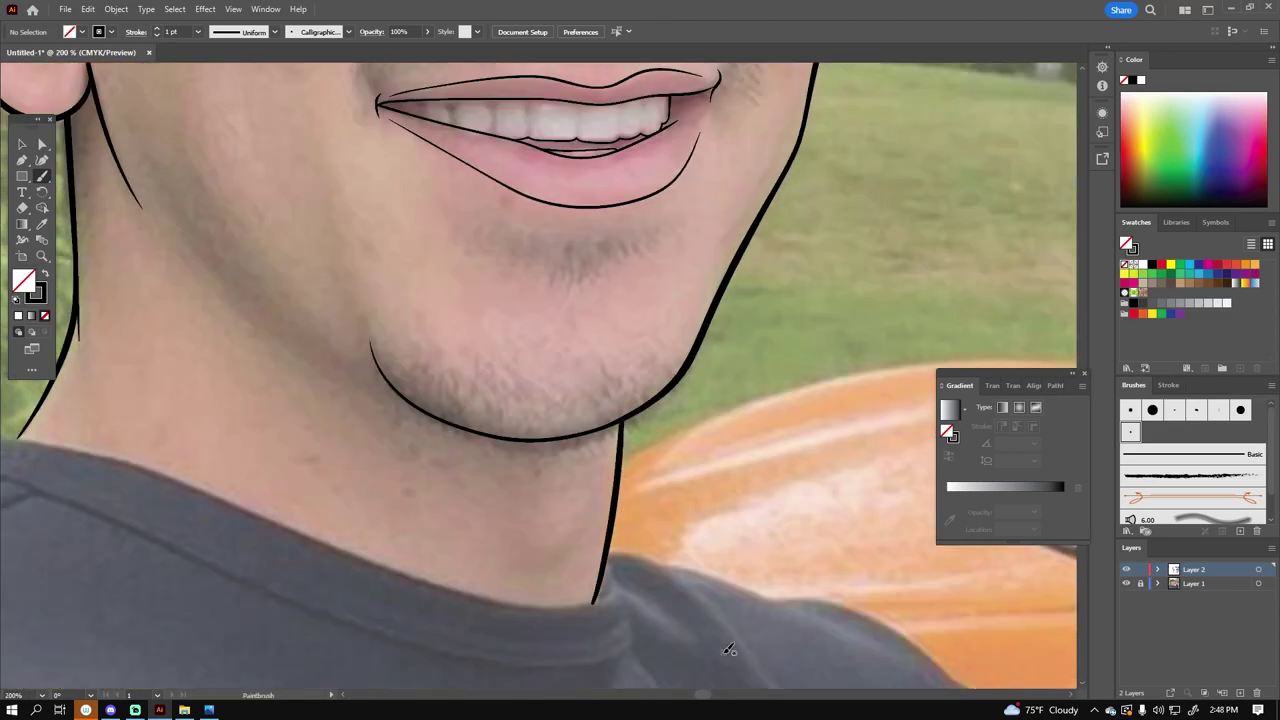
key("ctrl+equal")
Step: Trace the collar around the neck, its bottom edge and a short left-collar stroke
left_click_drag(160, 447, 978, 578)
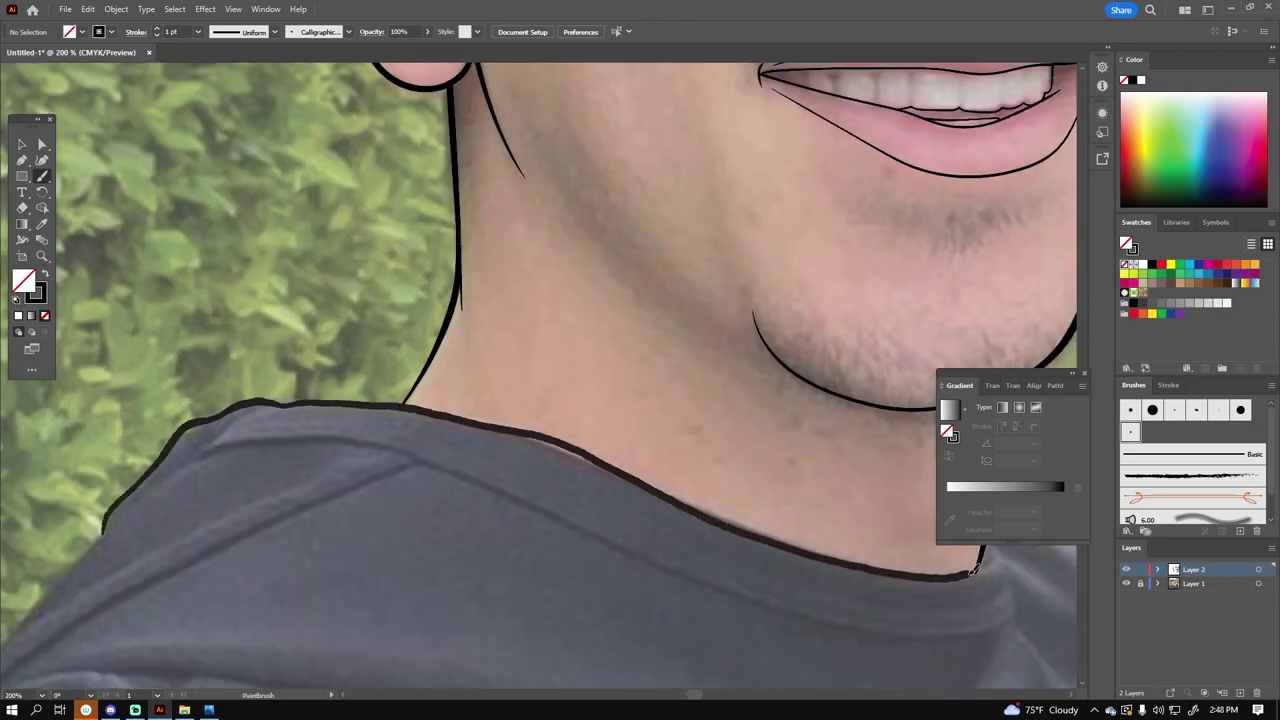
key("ctrl+minus")
key("ctrl+equal")
key("ctrl+equal")
left_click_drag(735, 505, 470, 548)
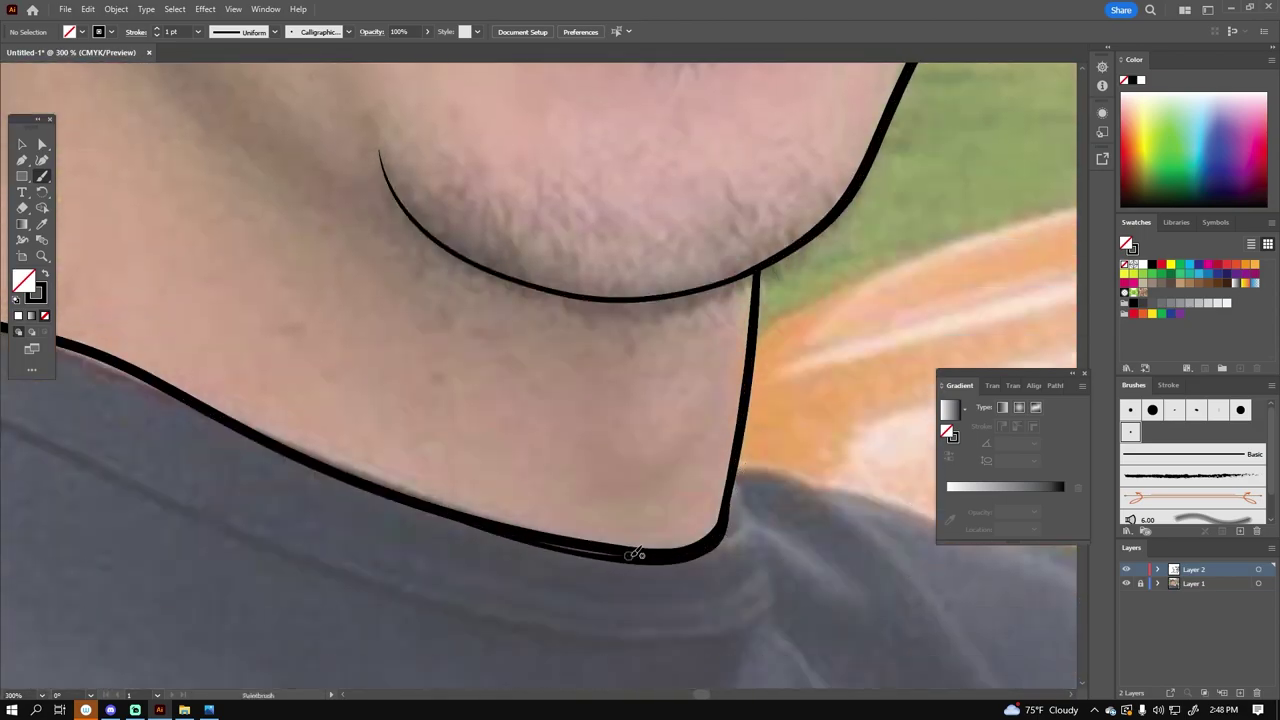
key("ctrl+minus")
key("ctrl+minus")
left_click_drag(430, 455, 530, 305)
key("ctrl+minus")
key("ctrl+minus")
key("ctrl+minus")
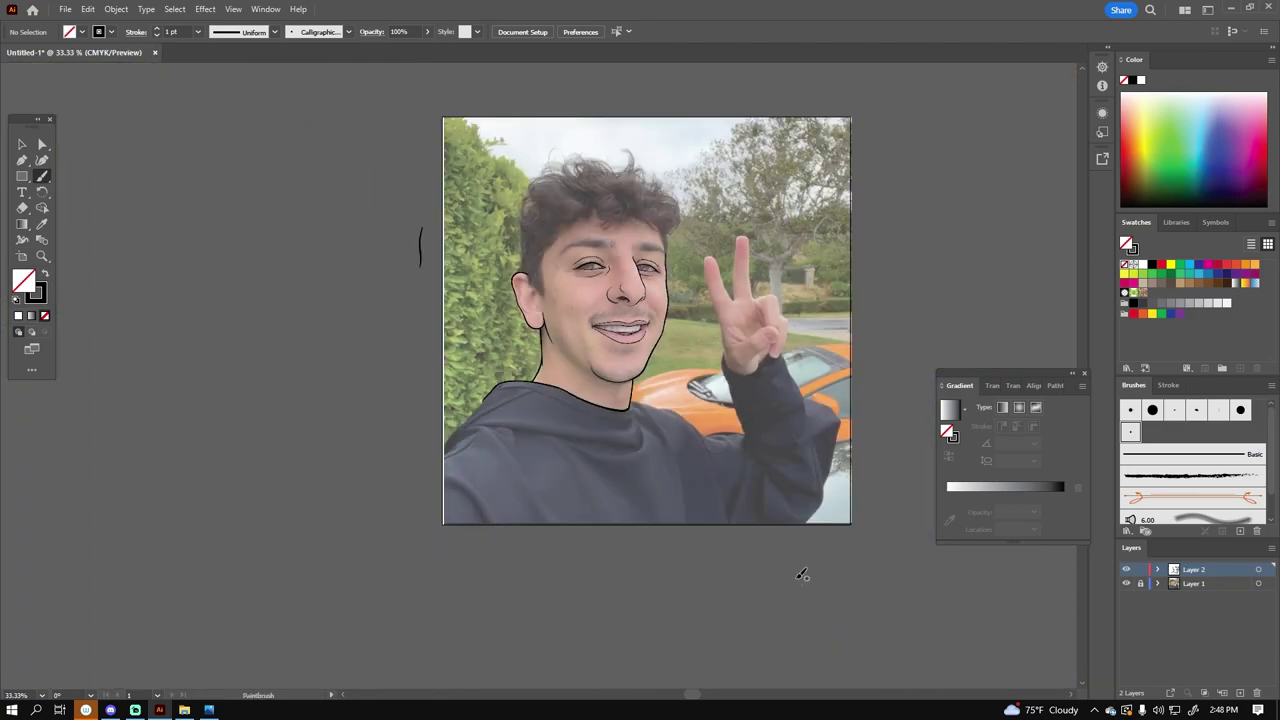
key("ctrl+equal")
key("ctrl+equal")
Step: Draw the line across the chest and the shoulder outline
left_click_drag(313, 420, 850, 455)
key("ctrl+equal")
key("ctrl+equal")
left_click_drag(240, 578, 555, 254)
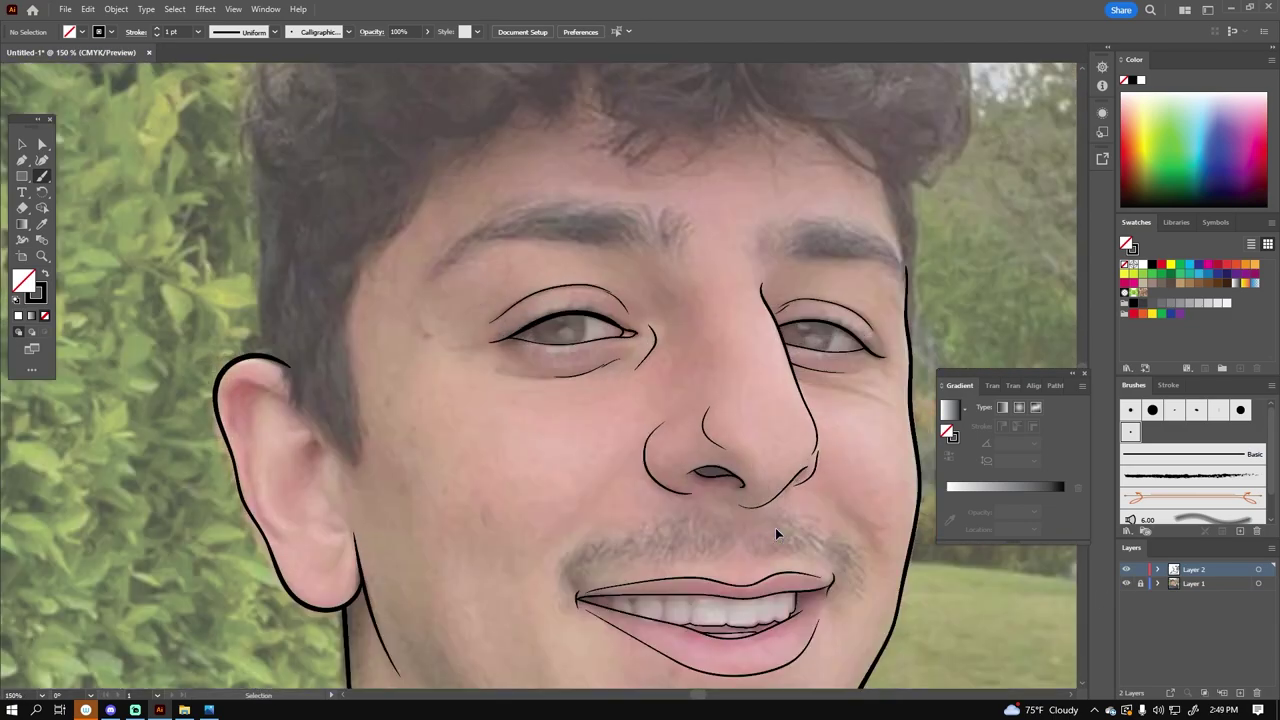
Step: Paint short mustache hair strokes and tooth separations below the upper lip
key("ctrl+equal")
key("ctrl+equal")
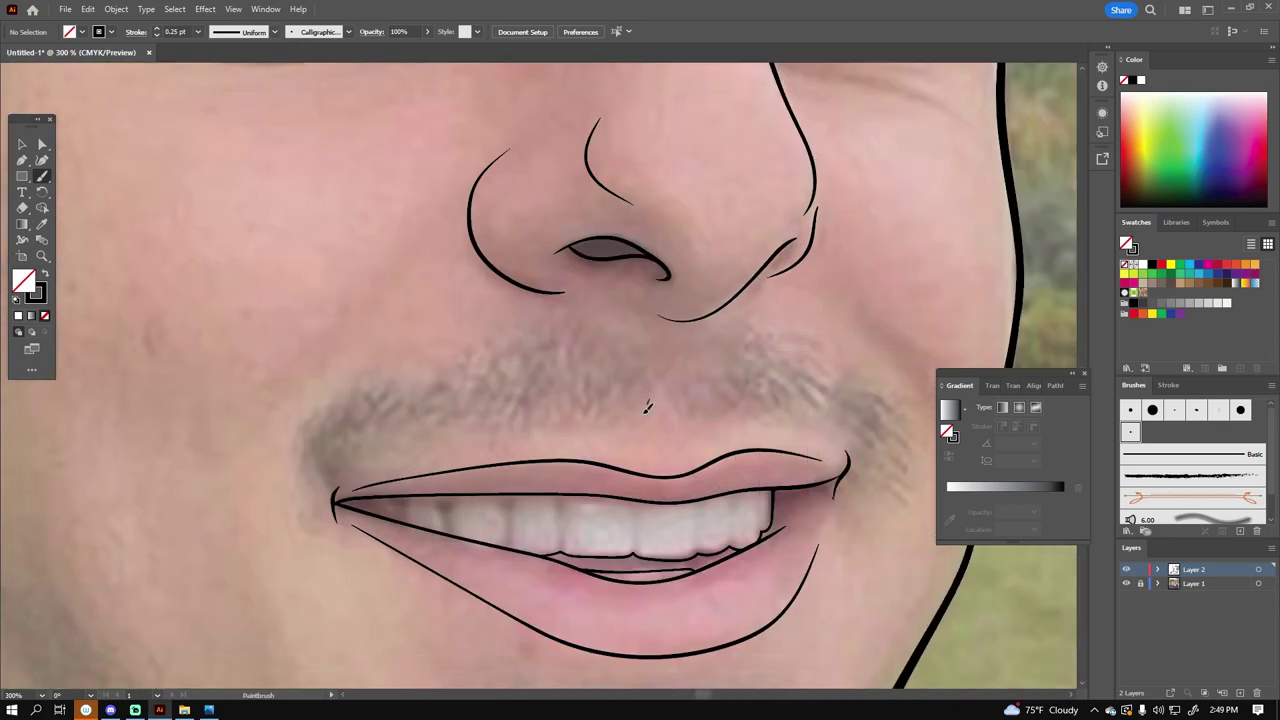
left_click_drag(442, 421, 322, 464)
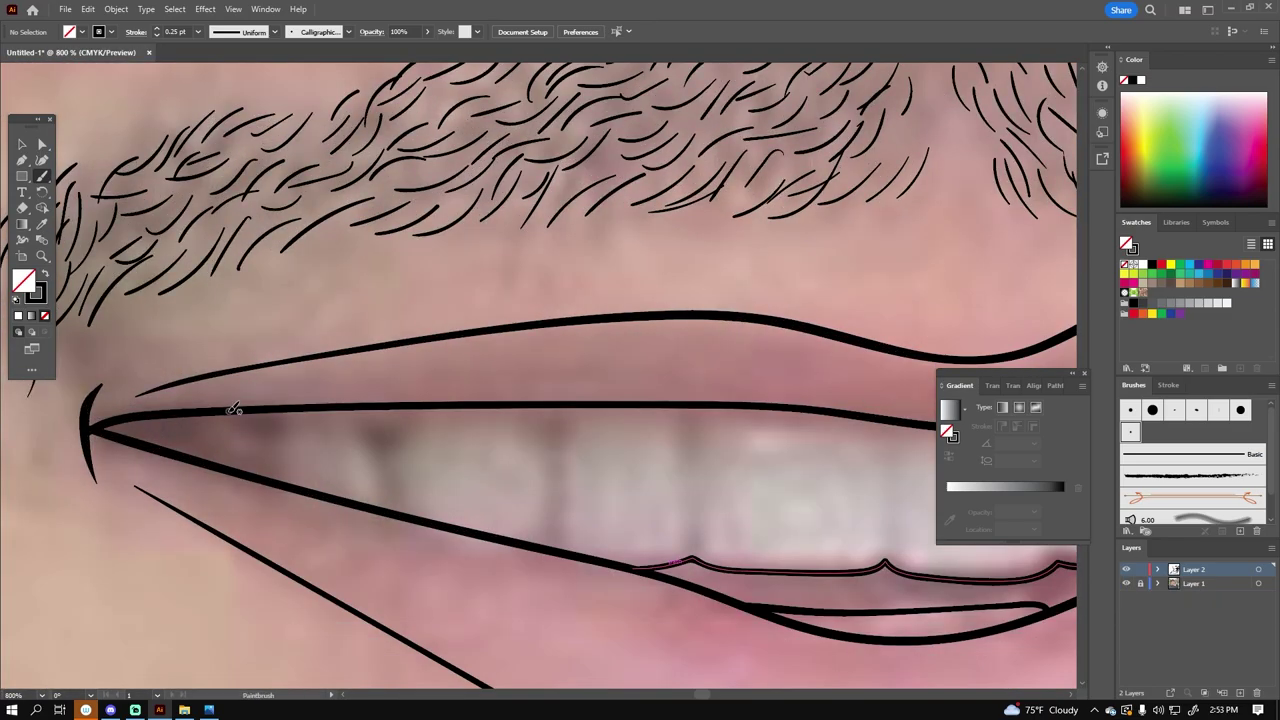
left_click_drag(236, 409, 432, 409)
left_click_drag(528, 406, 582, 409)
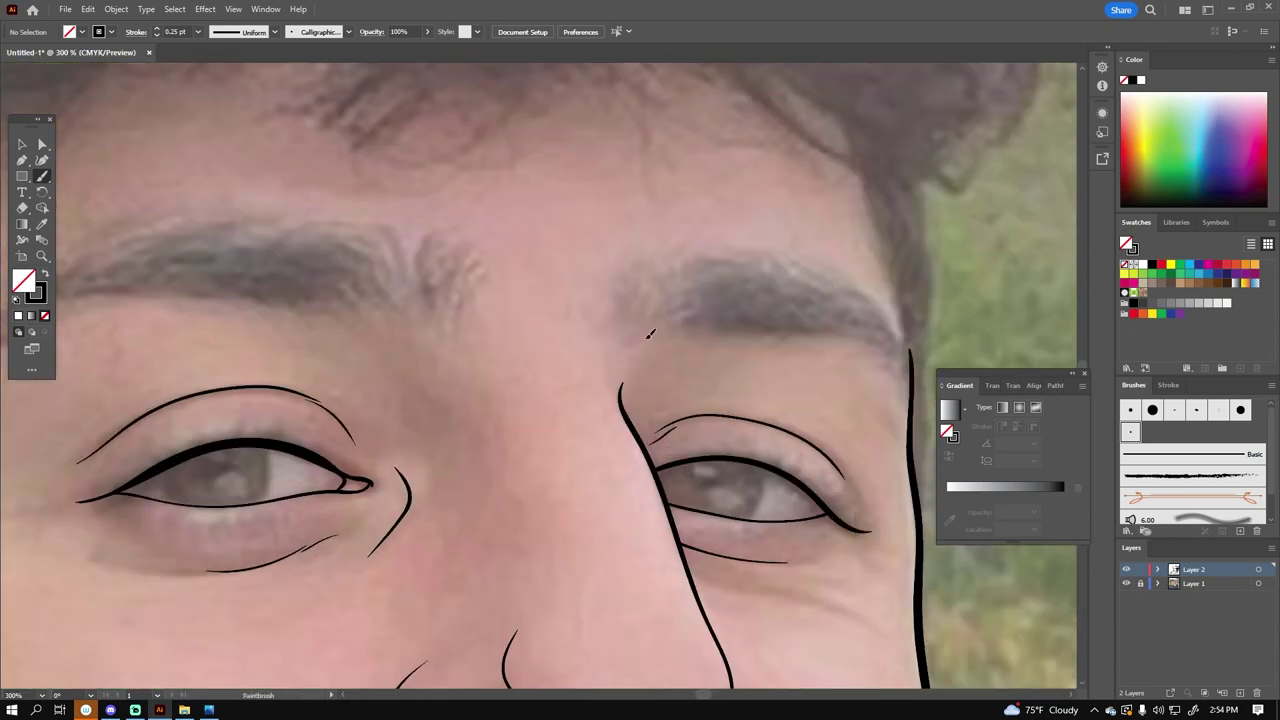
Step: Brush hair strokes into the right eyebrow and thicken the inner left eyebrow
left_click_drag(660, 300, 740, 320)
mouse_move(456, 325)
left_mouse_down()
mouse_move(450, 250)
mouse_move(425, 240)
mouse_move(395, 265)
left_mouse_up()
mouse_move(455, 305)
left_mouse_down()
mouse_move(475, 272)
mouse_move(435, 242)
left_mouse_up()
mouse_move(452, 305)
left_mouse_down()
mouse_move(458, 256)
mouse_move(390, 245)
left_mouse_up()
left_click_drag(428, 272, 422, 232)
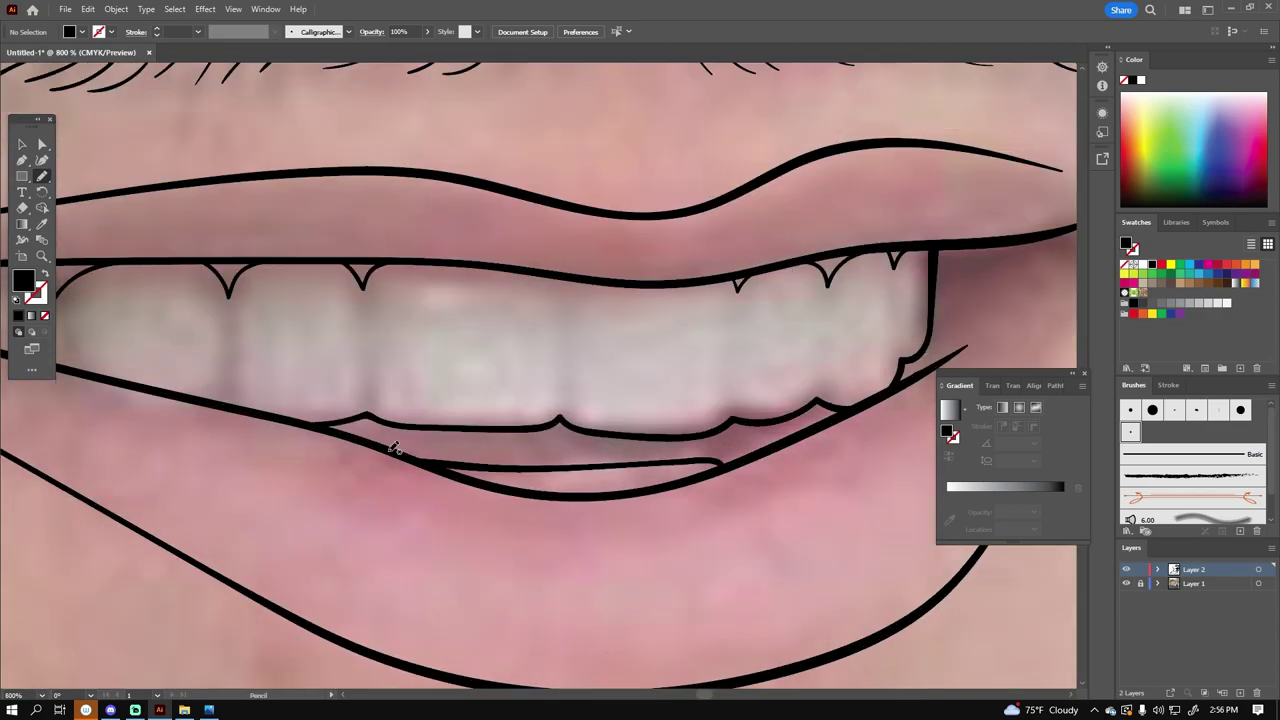
Step: Pencil lines along the lower teeth edge, the right mouth corner and the side of the face
mouse_move(391, 452)
left_mouse_down()
mouse_move(663, 457)
mouse_move(848, 410)
left_mouse_up()
left_click_drag(712, 429, 507, 425)
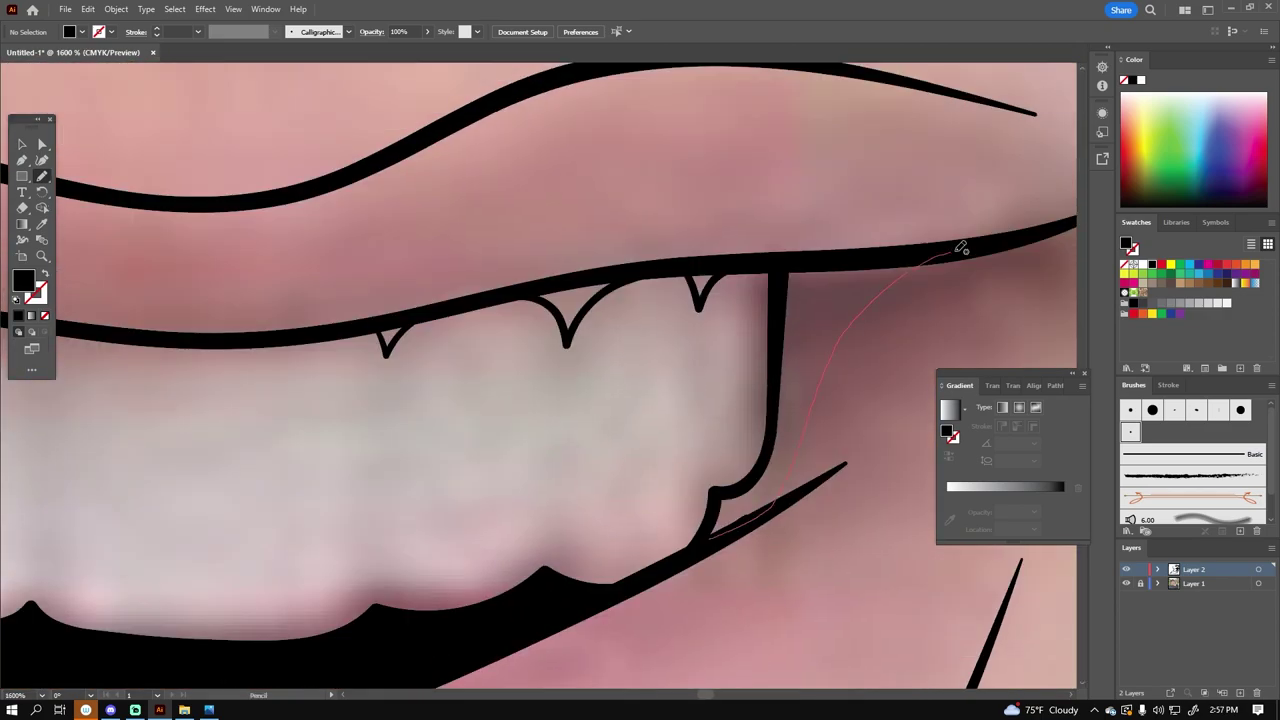
left_click_drag(960, 247, 722, 490)
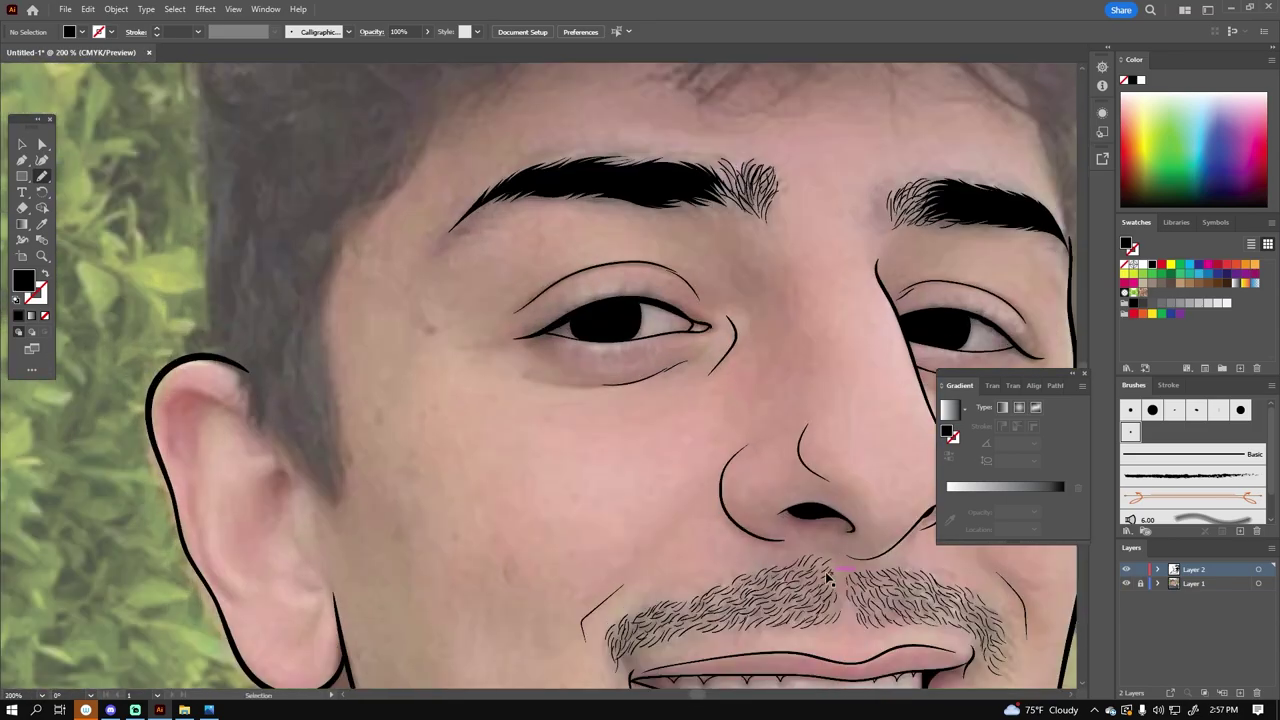
left_click_drag(404, 336, 422, 518)
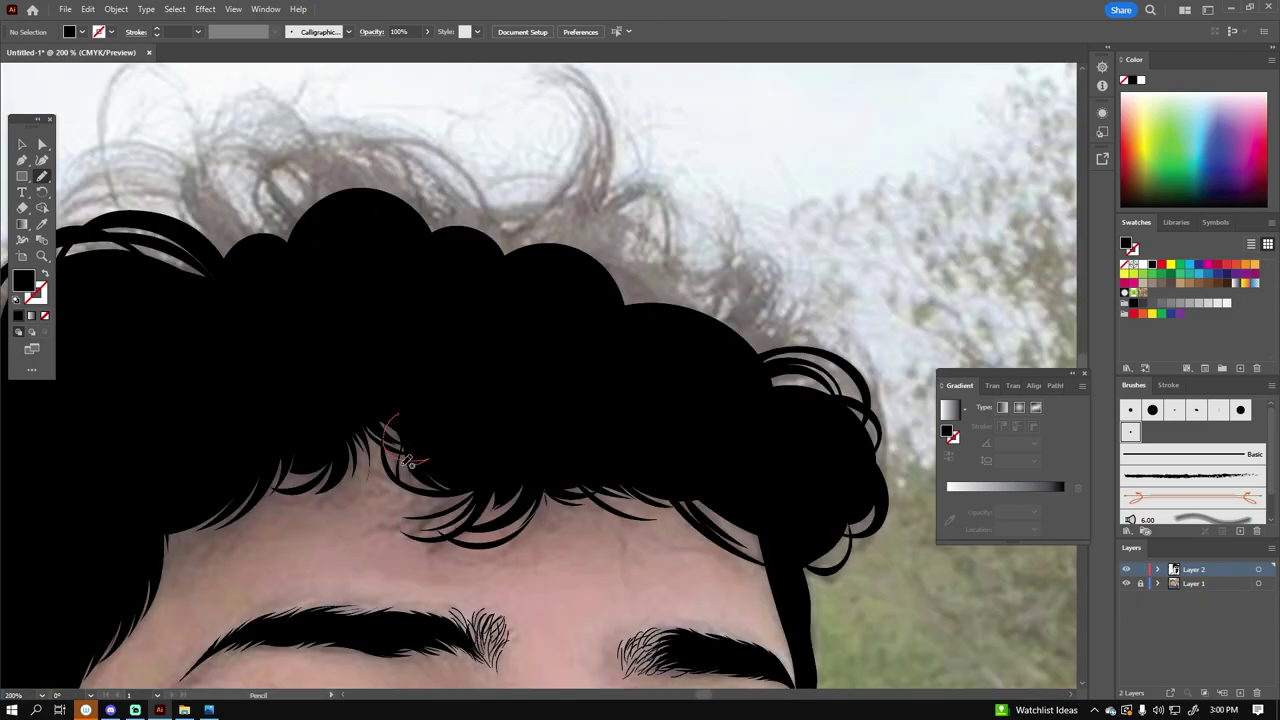
Step: Draw black looping curl strands over the top, left and right of the hair
scroll(748, 488, "up", 3)
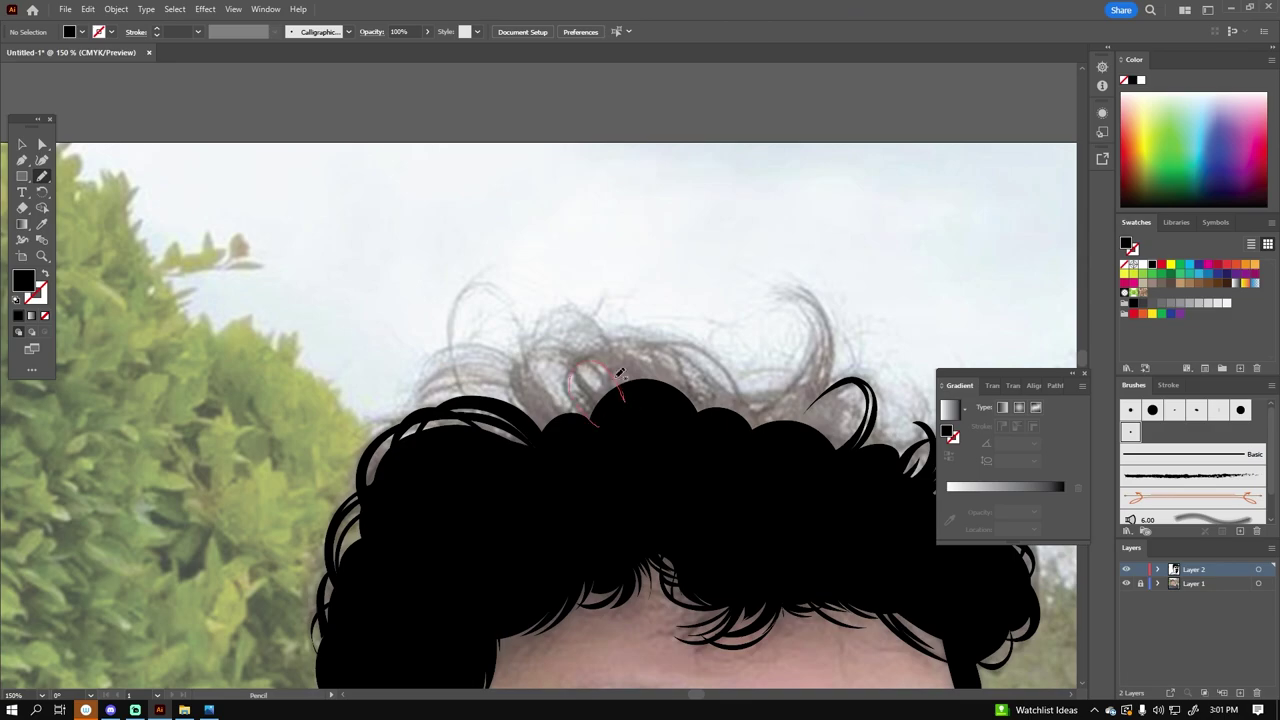
left_click_drag(620, 373, 607, 352)
left_click_drag(655, 392, 735, 425)
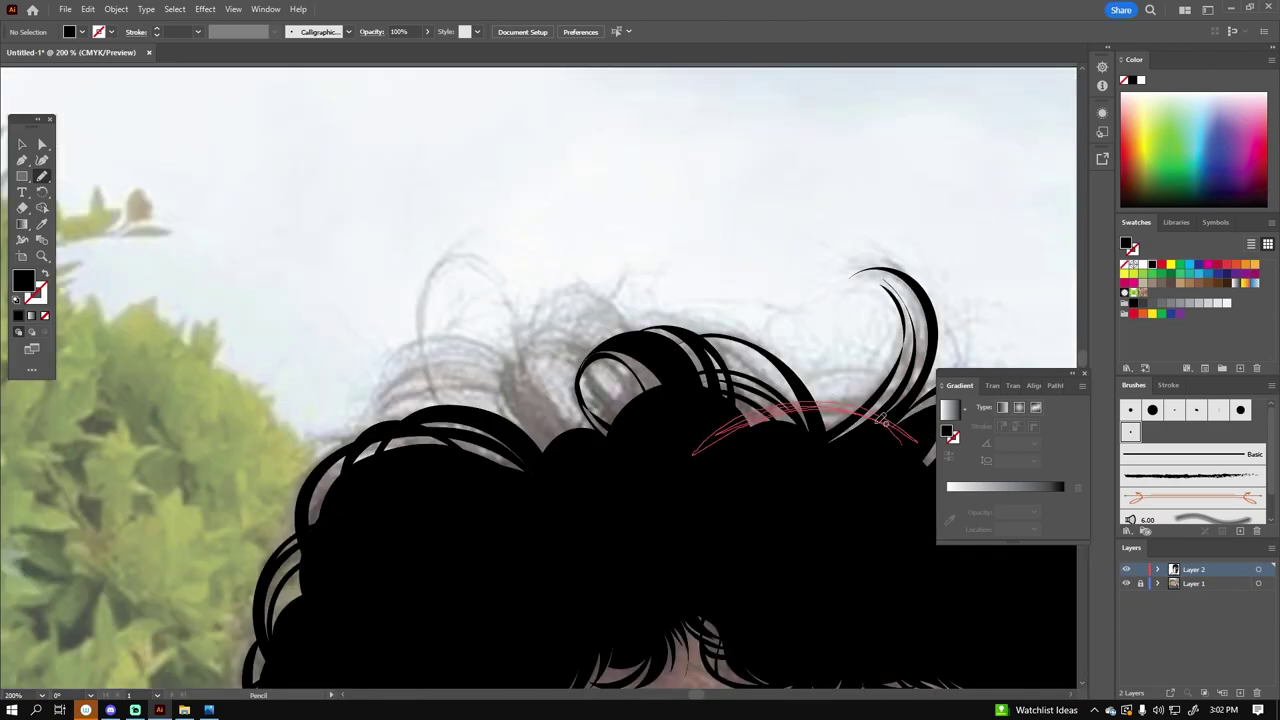
left_click_drag(883, 420, 918, 440)
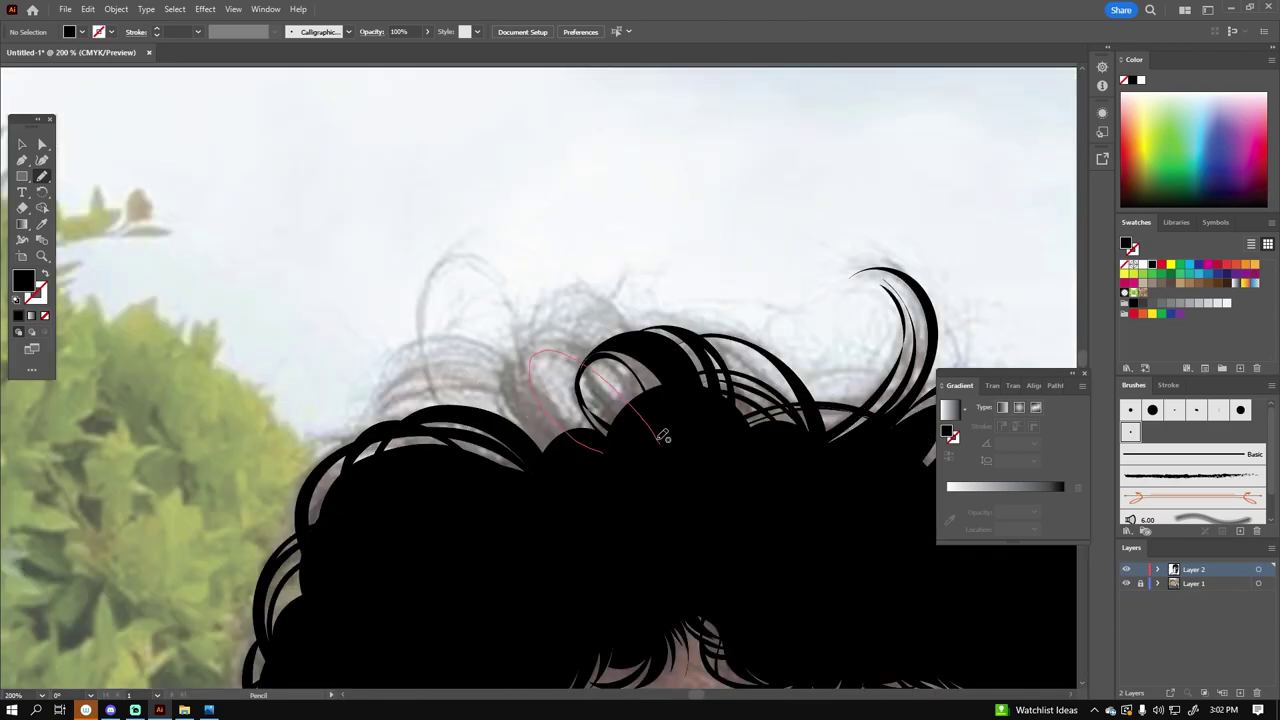
left_click_drag(520, 440, 610, 380)
left_click_drag(580, 476, 392, 410)
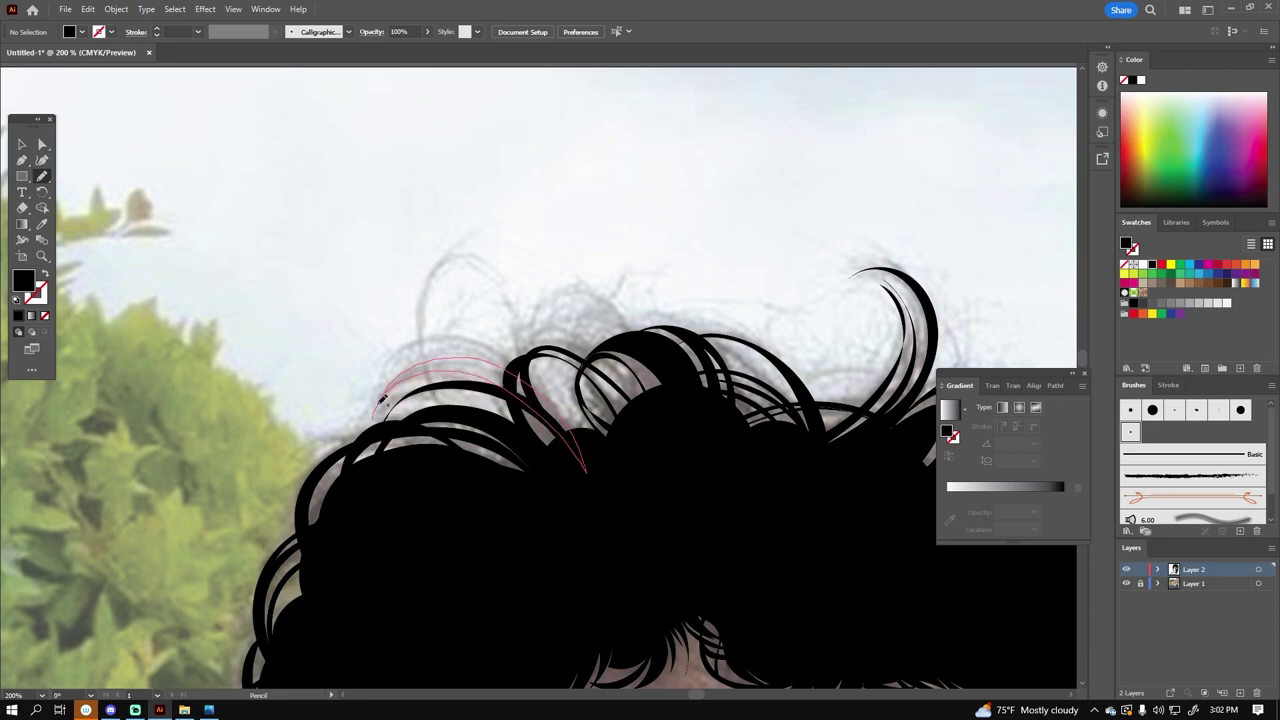
left_click_drag(510, 362, 372, 418)
left_click_drag(518, 392, 580, 340)
left_click_drag(617, 307, 533, 398)
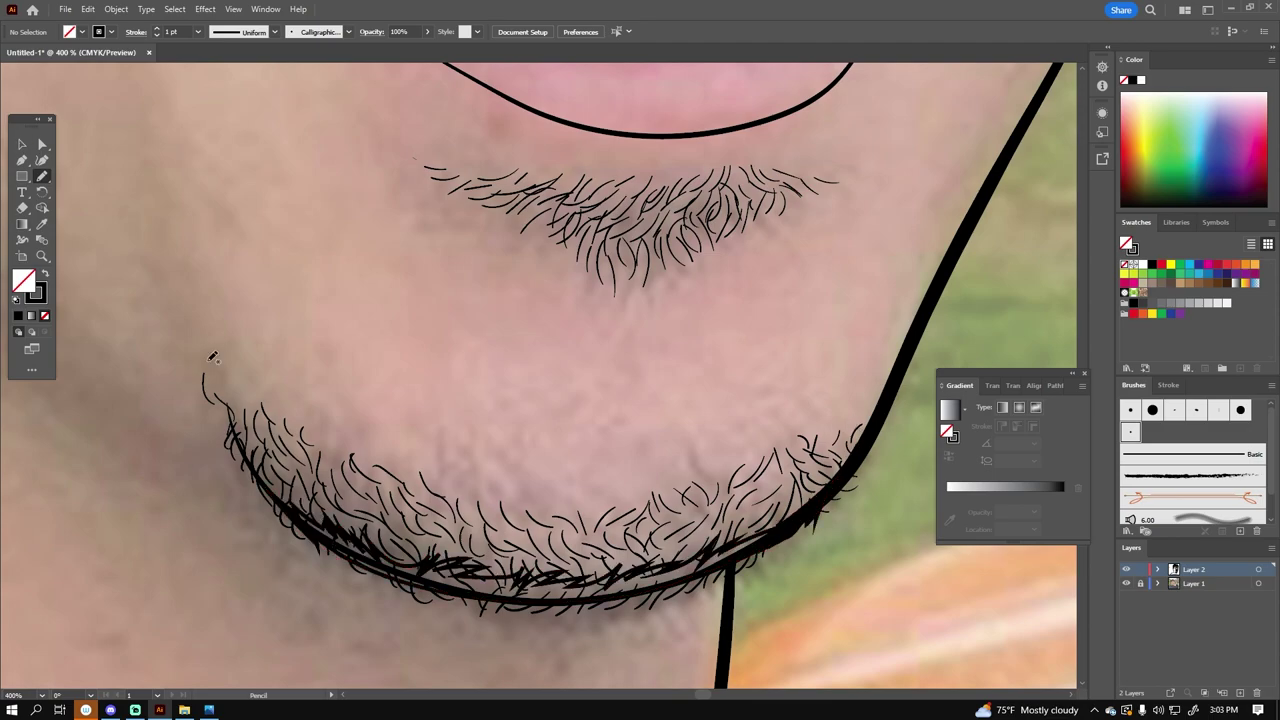
Step: Set a black stroke with no fill and ink a bolder jawline stroke under the chin stubble
key("shift+x")
left_click_drag(358, 540, 298, 492)
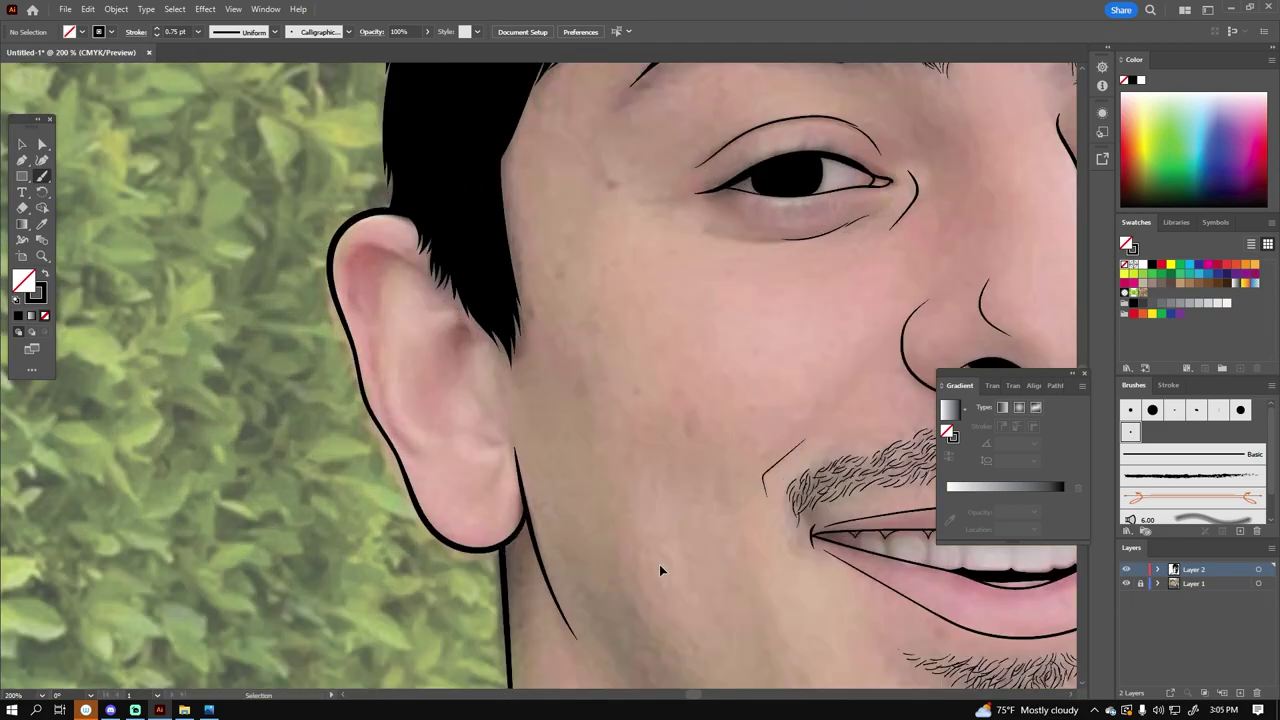
Step: Paint the inner-ear lines, including the long inner ear curve
left_click_drag(484, 549, 437, 449)
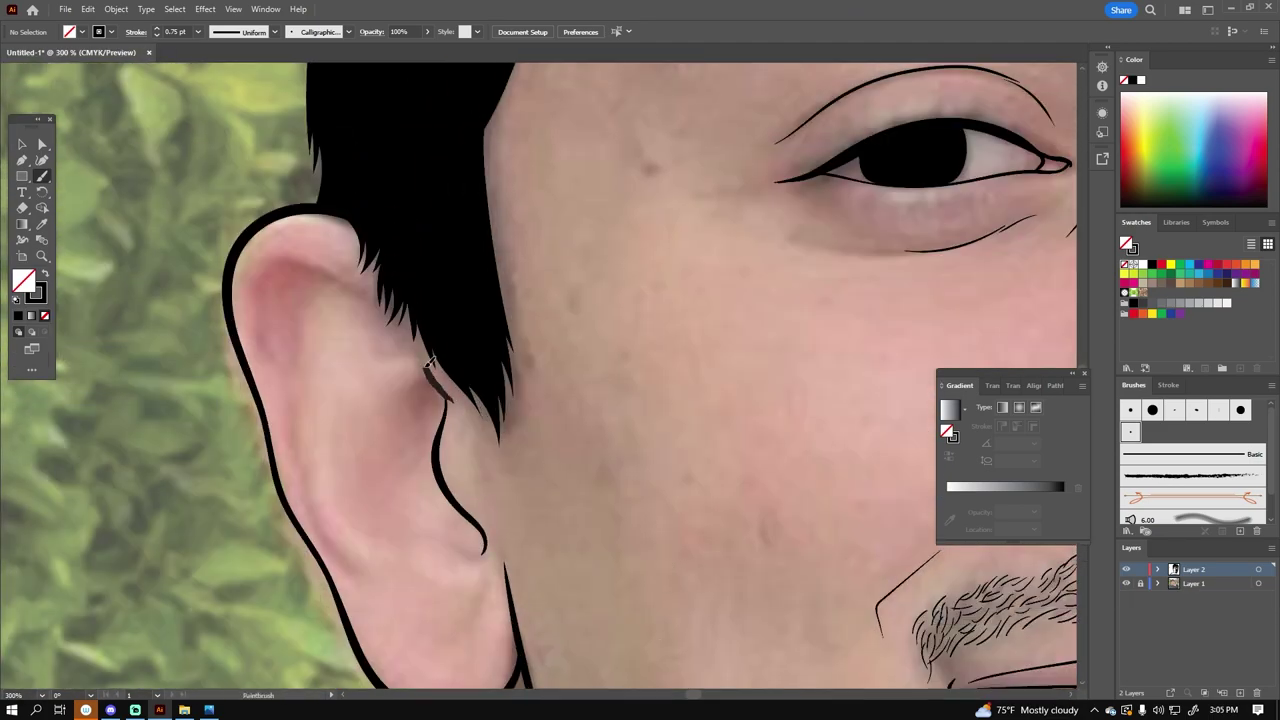
left_click_drag(360, 592, 318, 262)
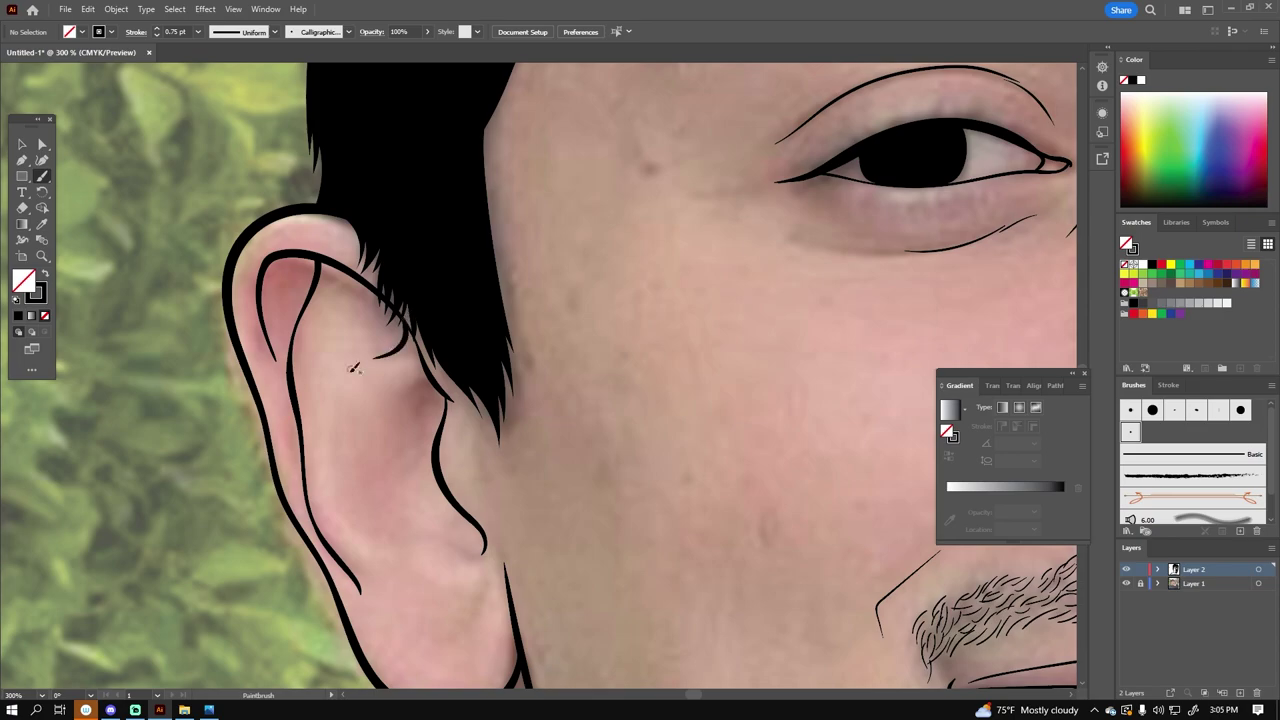
left_click_drag(361, 450, 460, 545)
scroll(402, 548, "down", 2)
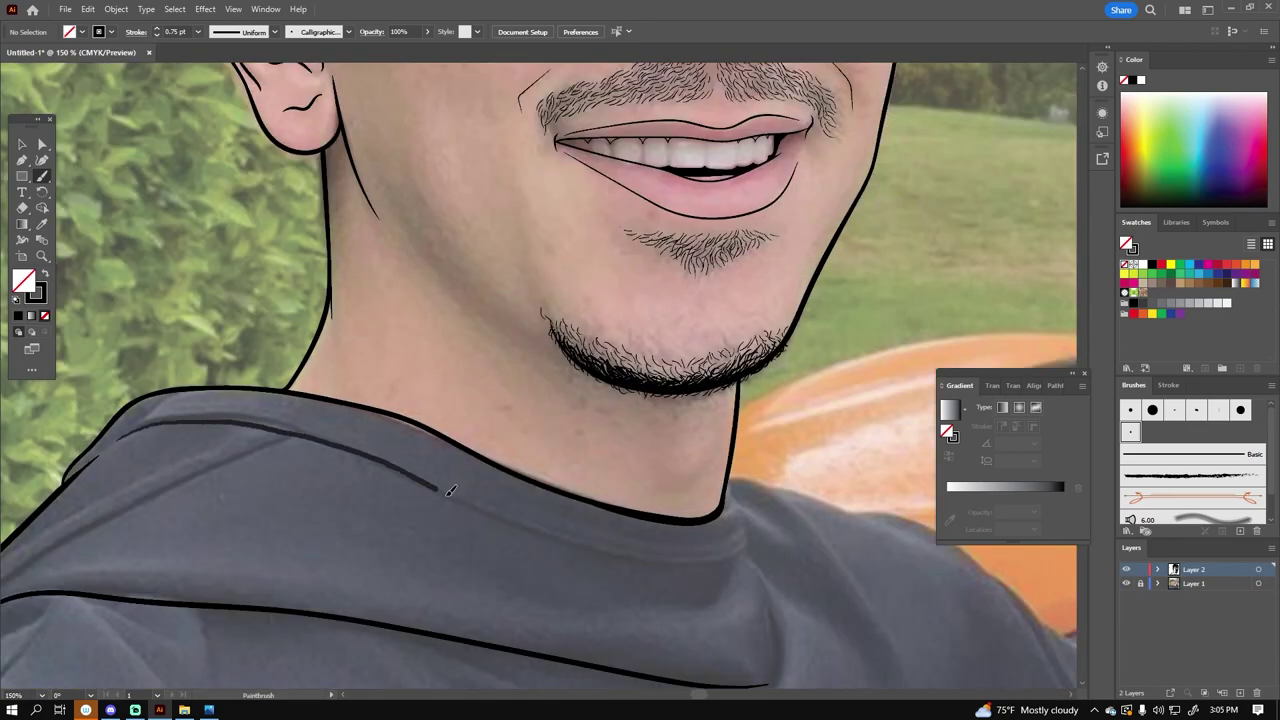
Step: Extend the collar line right and draw three shoulder fold lines plus a tapered collar curve
left_click_drag(450, 490, 740, 550)
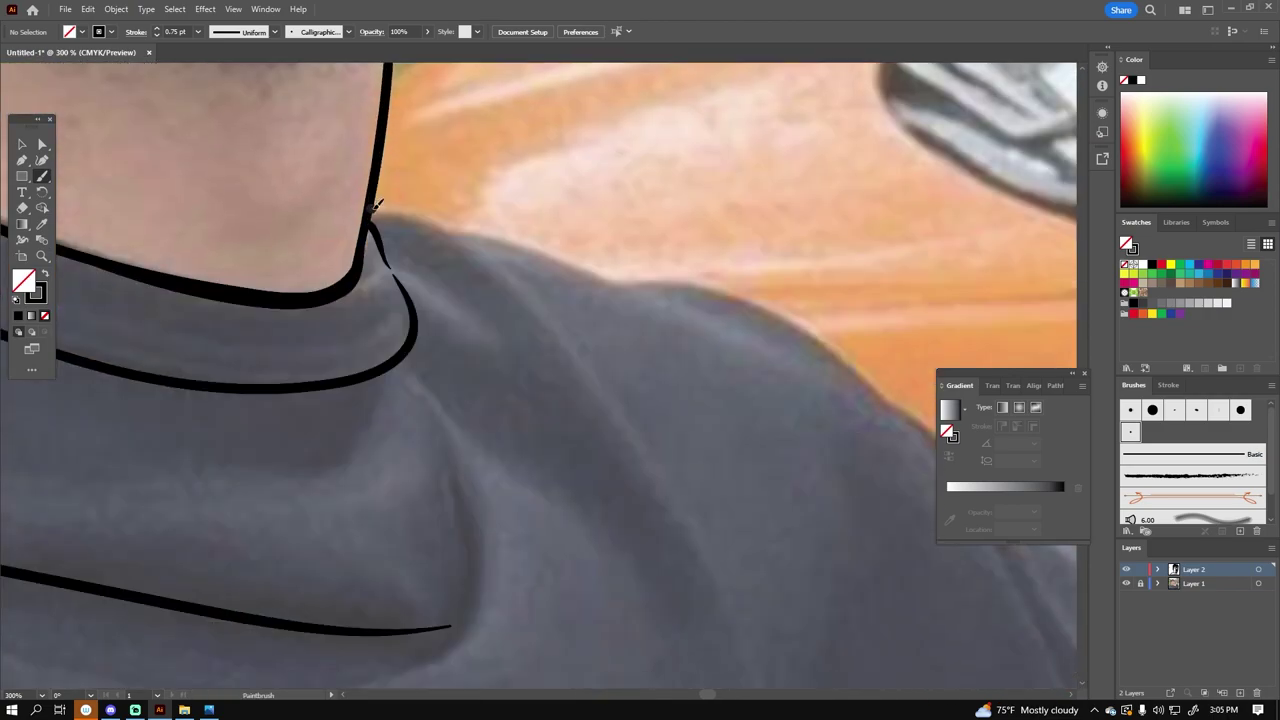
left_click_drag(375, 205, 714, 600)
mouse_move(457, 222)
left_mouse_down()
mouse_move(808, 380)
mouse_move(895, 404)
left_mouse_up()
key("ctrl+minus")
key("ctrl+minus")
left_click_drag(500, 421, 555, 424)
key("ctrl+plus")
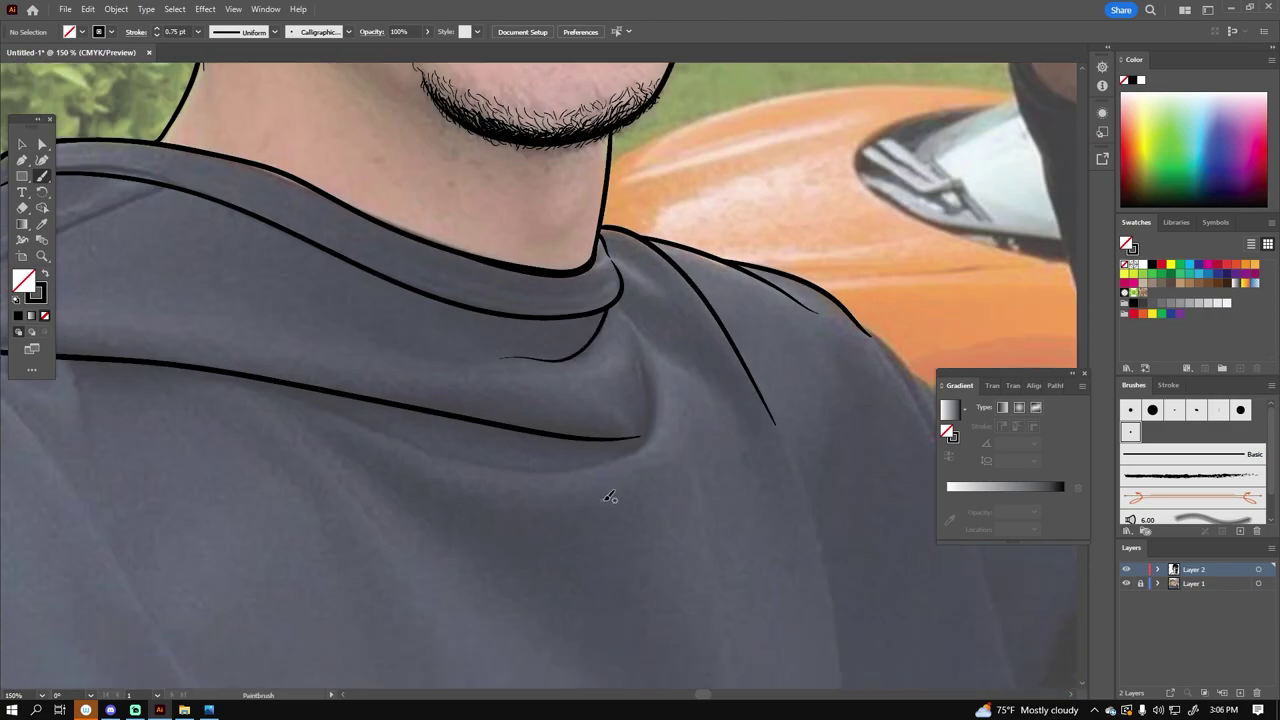
key("ctrl+plus")
left_click_drag(108, 442, 712, 262)
key("ctrl+0")
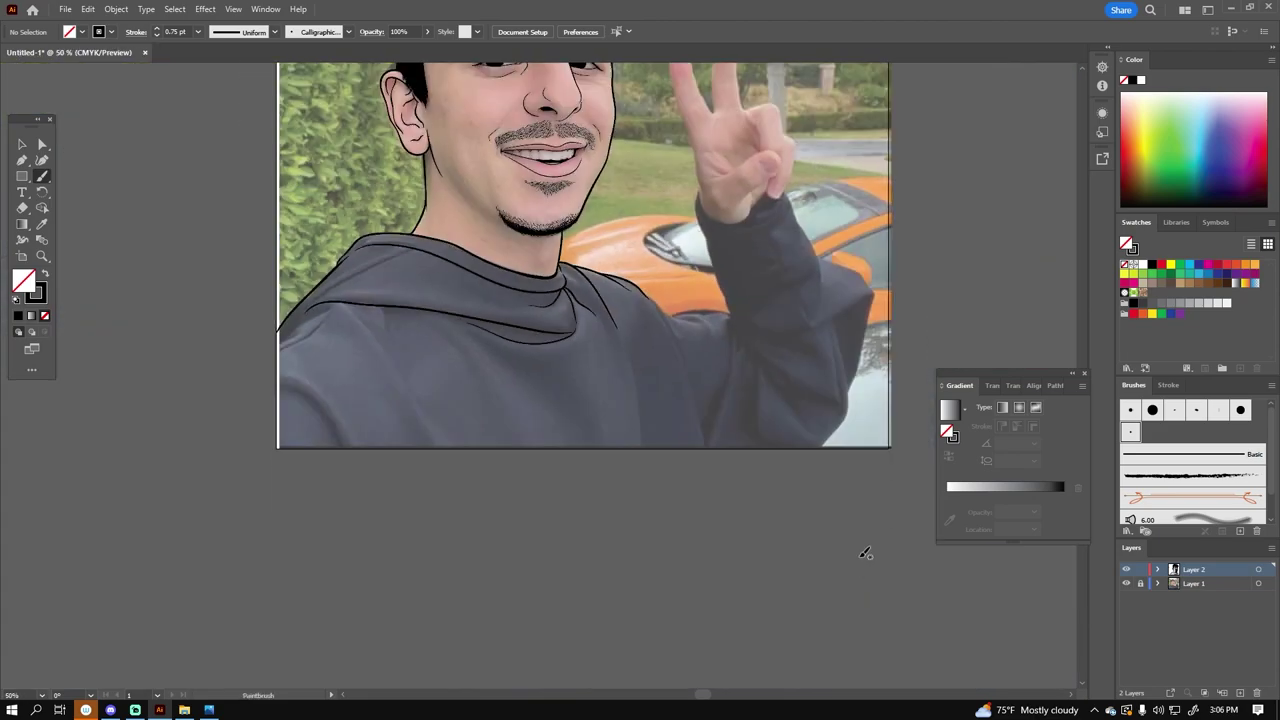
Step: Add a long and a short fold line on the shoulder and one down the sleeve
key("ctrl+plus")
key("ctrl+plus")
key("ctrl+plus")
mouse_move(350, 131)
left_mouse_down()
mouse_move(610, 448)
mouse_move(668, 584)
left_mouse_up()
mouse_move(533, 252)
left_mouse_down()
mouse_move(512, 150)
mouse_move(535, 588)
left_mouse_up()
key("ctrl+0")
key("ctrl+plus")
key("ctrl+plus")
key("ctrl+plus")
left_click_drag(600, 220, 680, 585)
Step: Add tapered fold strokes at the shoulder edge and a stroke along the orange edge
scroll(815, 420, "right", 3)
scroll(815, 420, "up", 2)
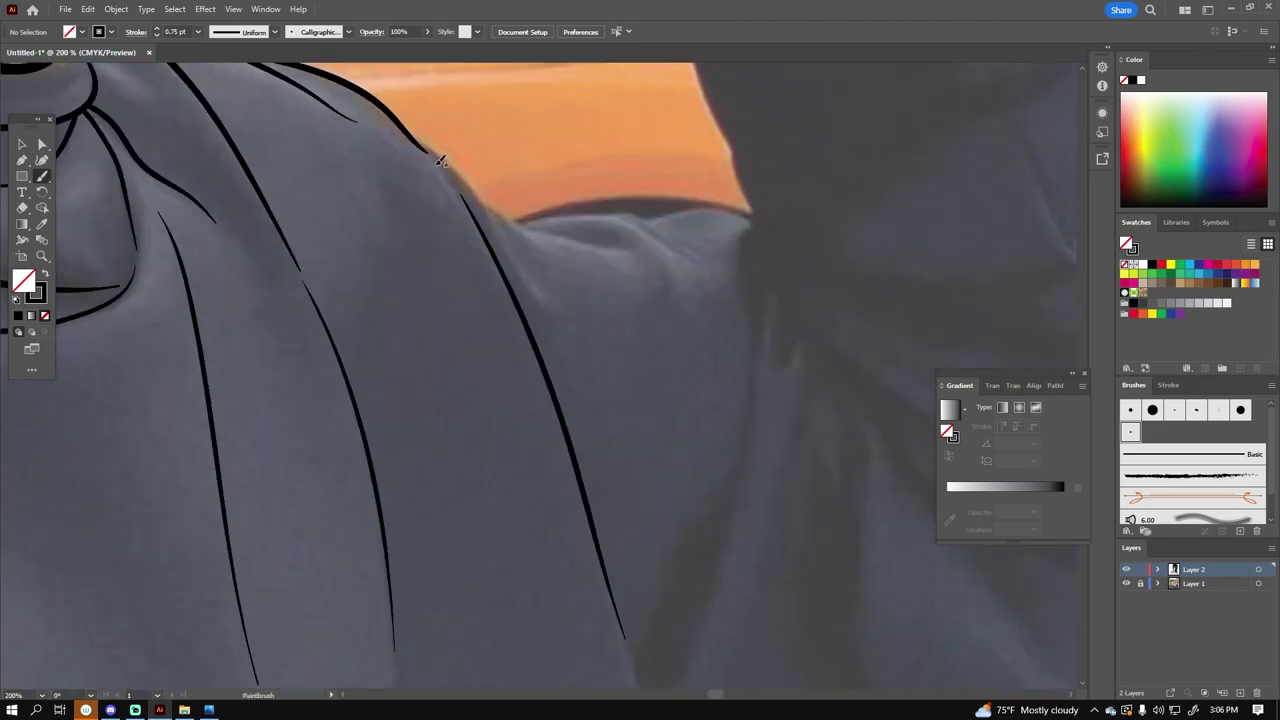
key("ctrl+plus")
left_click_drag(265, 165, 590, 535)
left_click_drag(440, 330, 722, 418)
left_click_drag(497, 348, 955, 338)
key("ctrl+minus")
key("ctrl+minus")
key("ctrl+minus")
key("ctrl+plus")
scroll(397, 219, "up", 4)
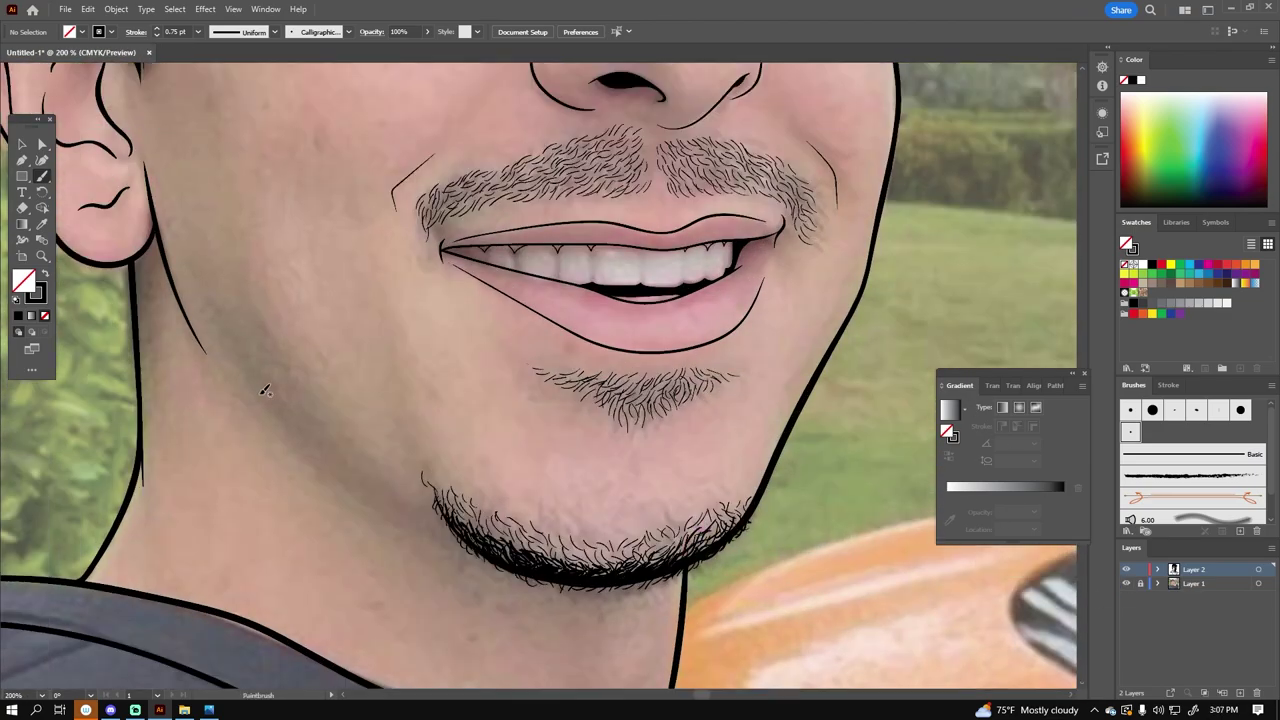
scroll(572, 580, "down", 3)
scroll(859, 608, "up", 2)
left_click(198, 31)
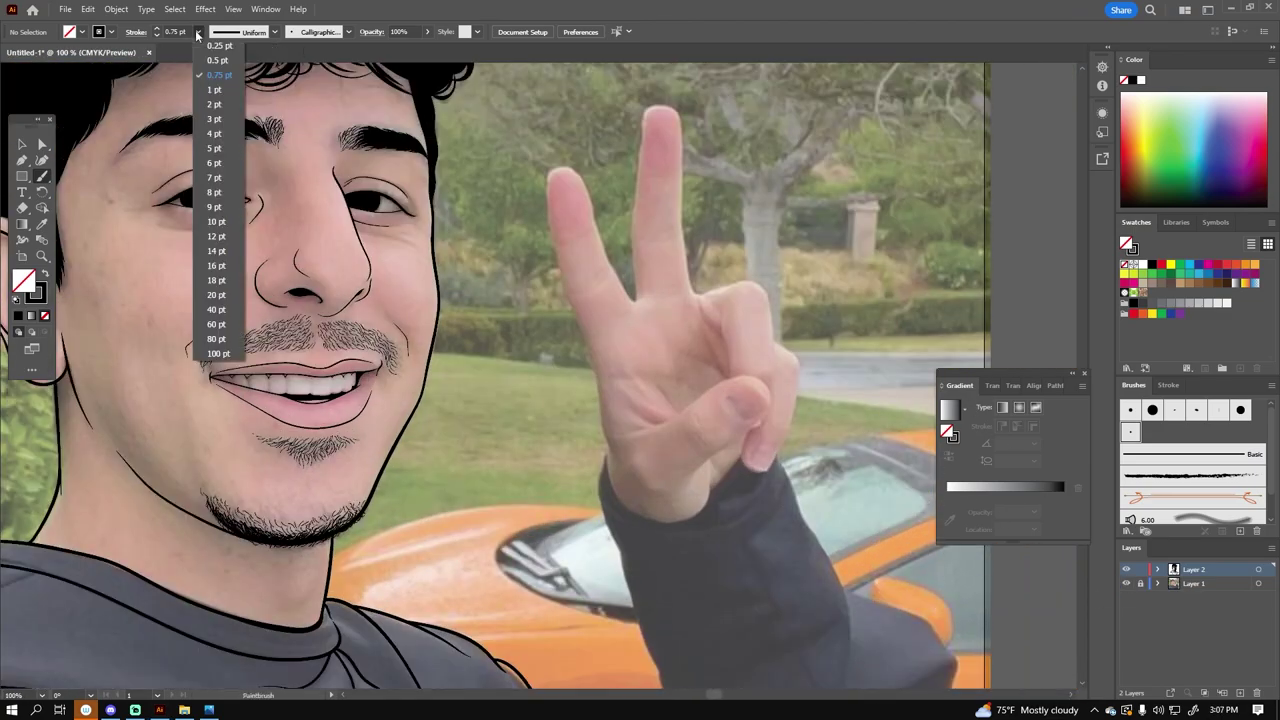
Step: Set the stroke weight to 1 pt and outline the thumb with three brush strokes
left_click(210, 115)
scroll(773, 387, "up", 3)
left_click_drag(778, 240, 344, 400)
left_click_drag(347, 305, 478, 377)
scroll(478, 377, "up", 3)
mouse_move(330, 362)
left_mouse_down()
mouse_move(540, 482)
mouse_move(448, 136)
left_mouse_up()
Step: Outline the index finger with Paintbrush strokes
key("ctrl+minus")
scroll(762, 596, "left", 3)
key("ctrl+plus")
mouse_move(452, 688)
left_mouse_down()
mouse_move(362, 372)
mouse_move(482, 292)
left_mouse_up()
left_click_drag(425, 402, 497, 366)
scroll(497, 366, "down", 1)
left_click_drag(497, 318, 492, 500)
Step: Outline the middle finger, including its right edge
left_click_drag(534, 428, 572, 470)
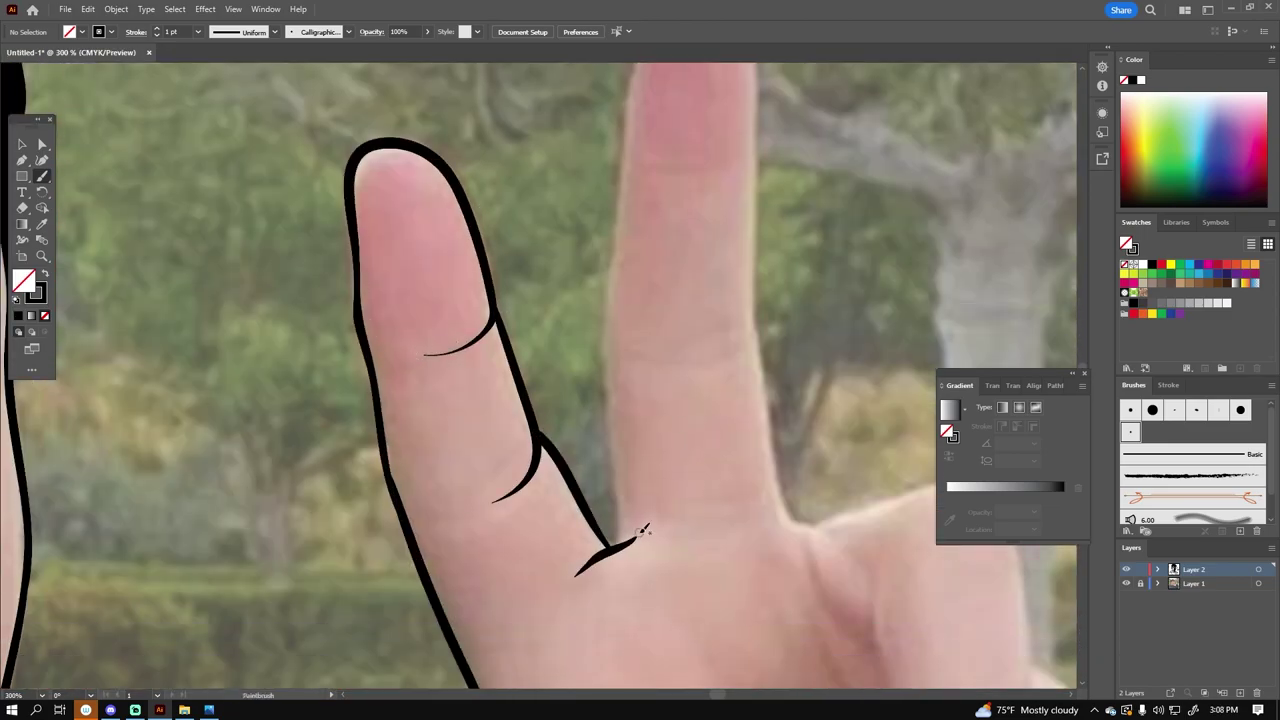
scroll(645, 530, "up", 2)
left_click_drag(608, 657, 638, 105)
scroll(650, 96, "up", 2)
left_click_drag(707, 130, 687, 346)
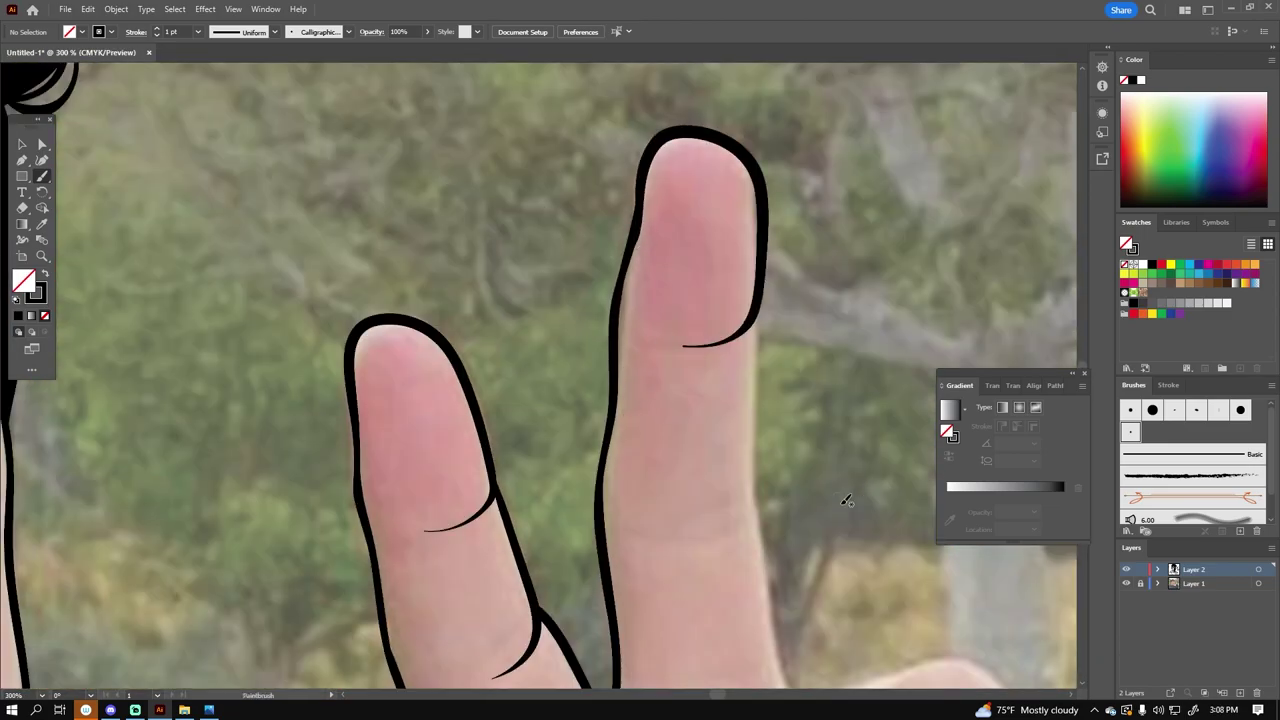
Step: Add middle-finger and palm creases and outline the ring finger's top and side
key("h")
mouse_move(482, 421)
left_mouse_down()
mouse_move(563, 399)
mouse_move(612, 582)
left_mouse_up()
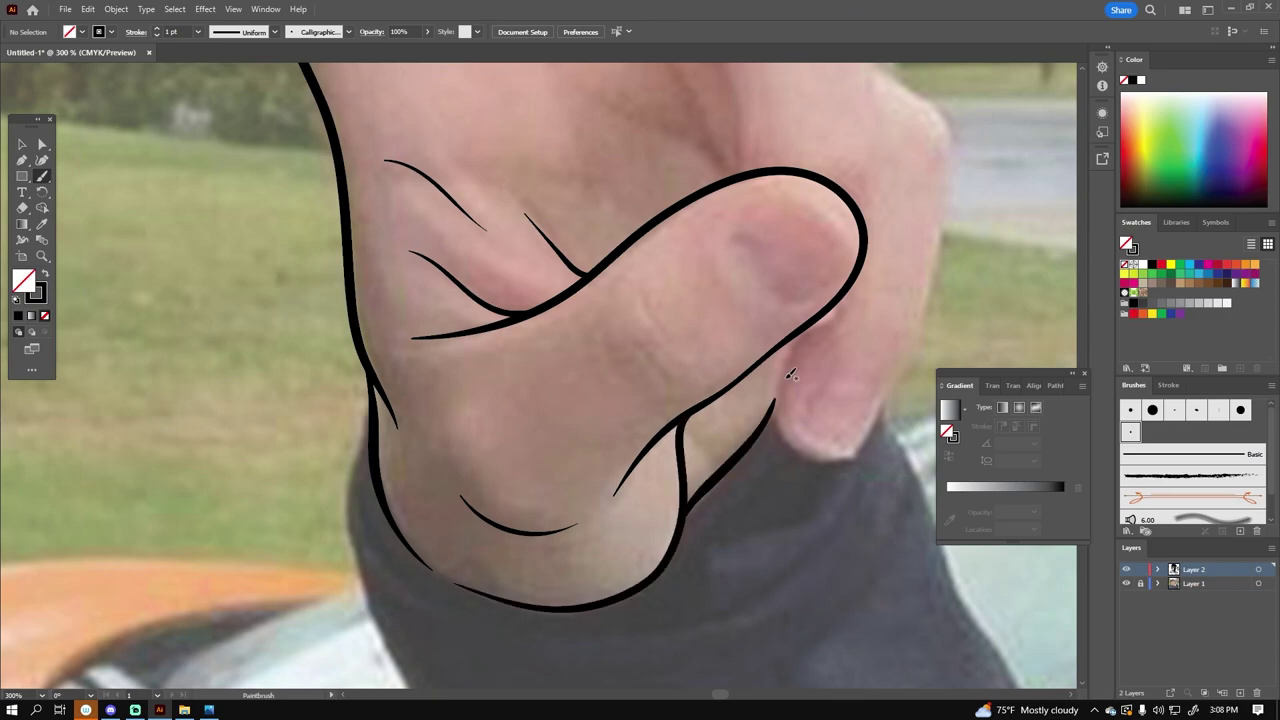
scroll(687, 415, "up", 5)
left_click_drag(565, 538, 543, 322)
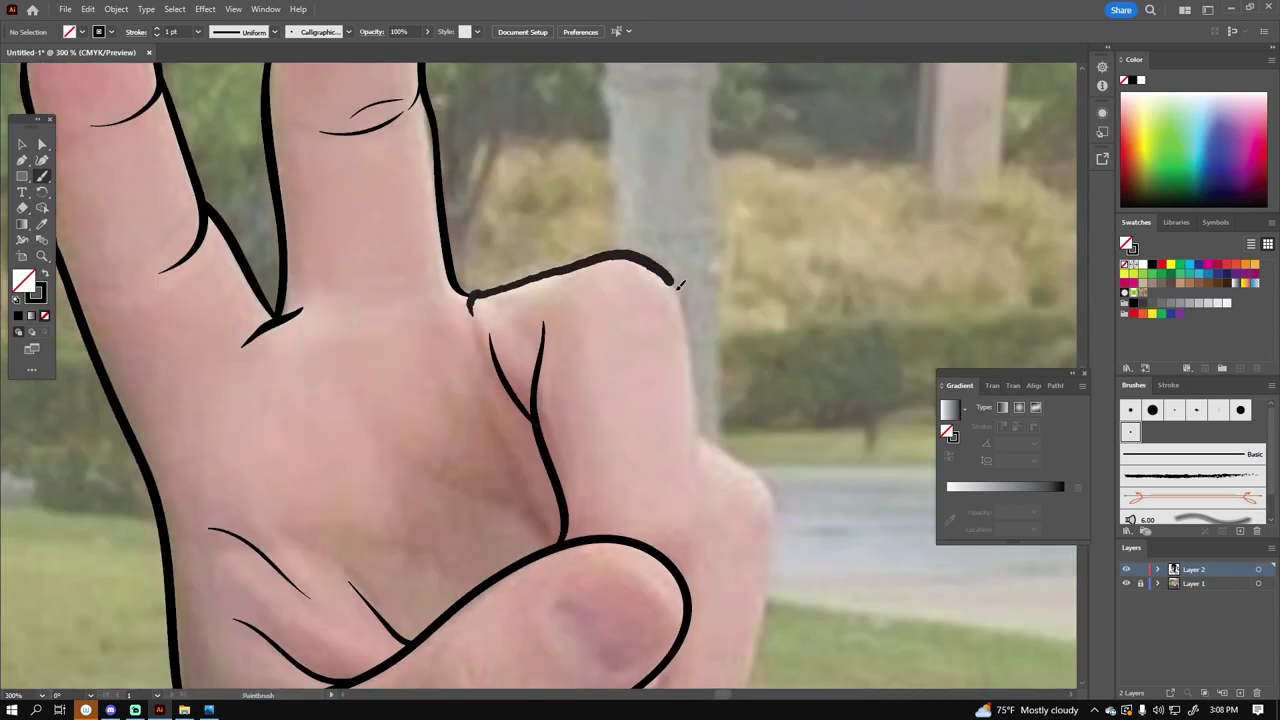
left_click_drag(680, 285, 690, 590)
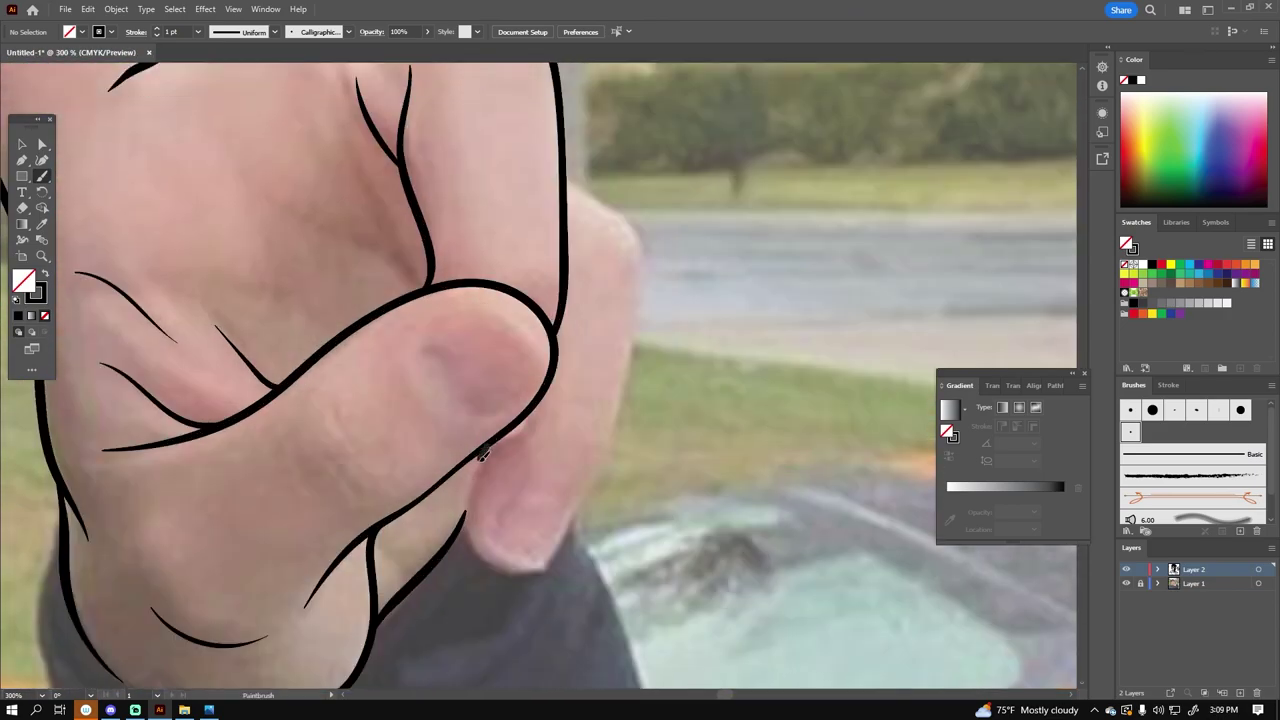
left_click_drag(600, 470, 570, 180)
scroll(570, 180, "down", 2)
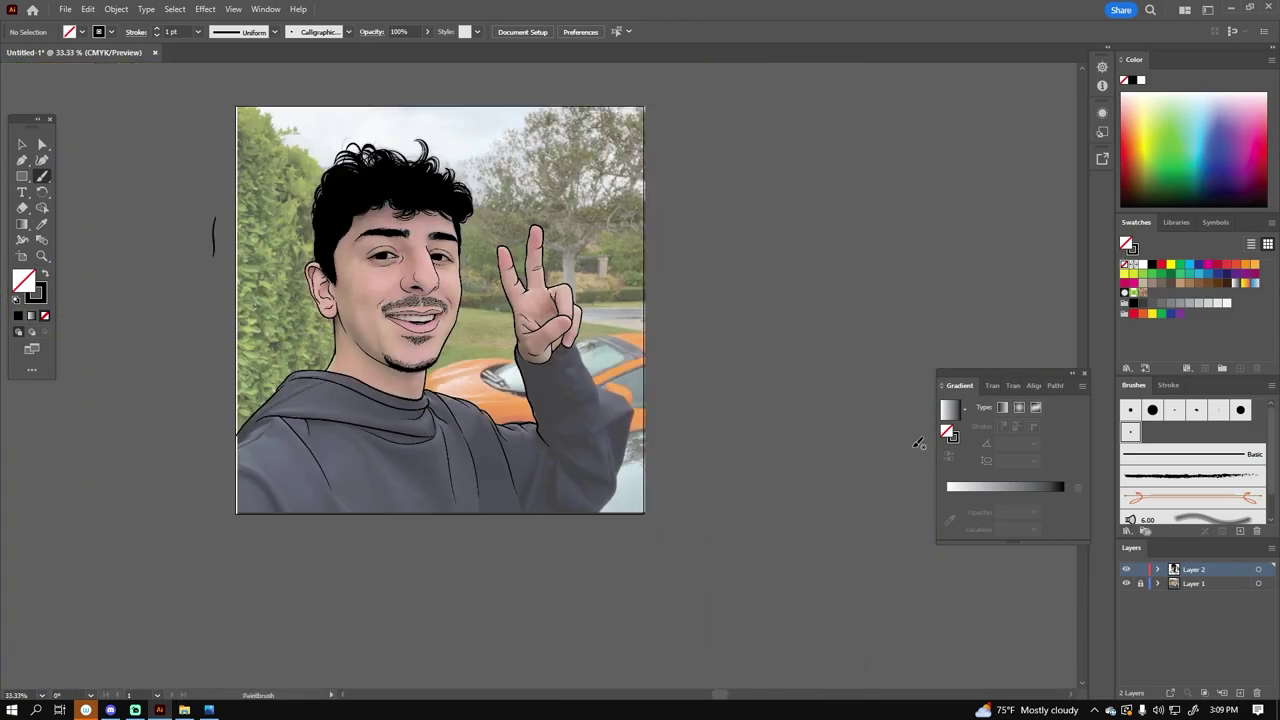
Step: Hide the photo layer and draw the hoodie's fold lines, edge and curved fold
left_click(1127, 583)
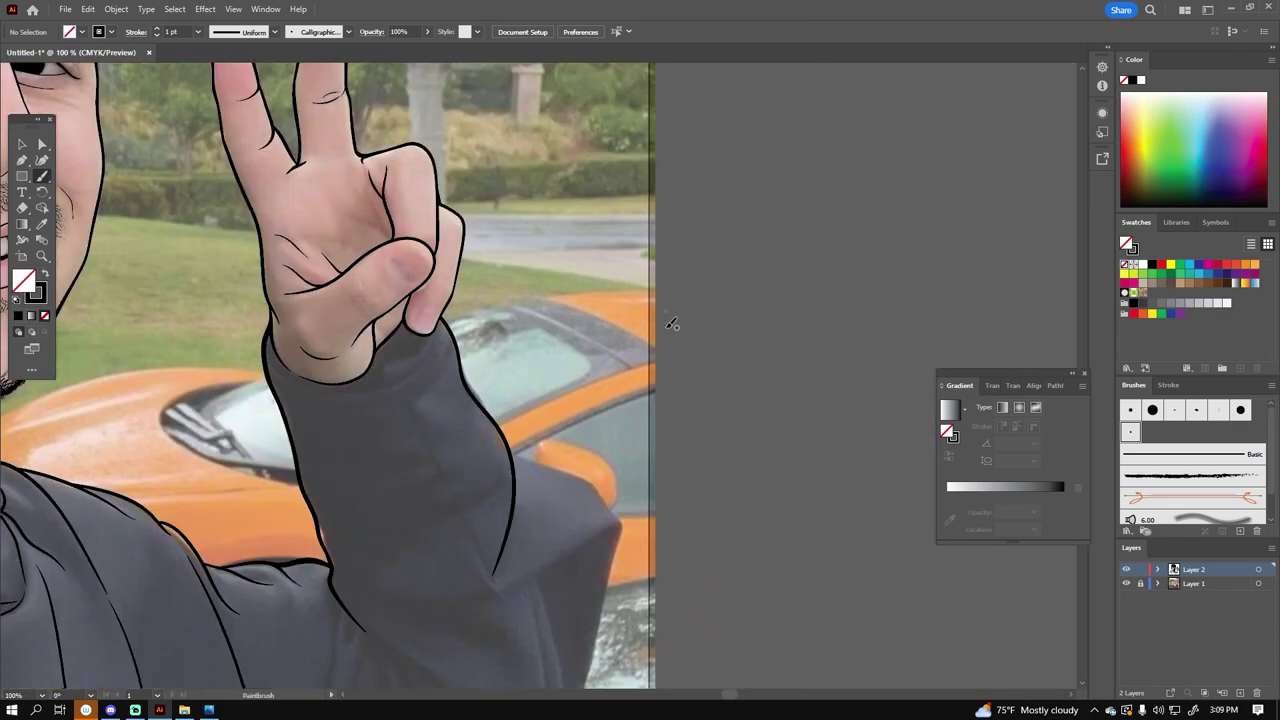
key("ctrl+equal")
left_click_drag(414, 568, 684, 422)
left_click_drag(482, 270, 668, 540)
scroll(543, 193, "down", 5)
left_click_drag(539, 190, 491, 660)
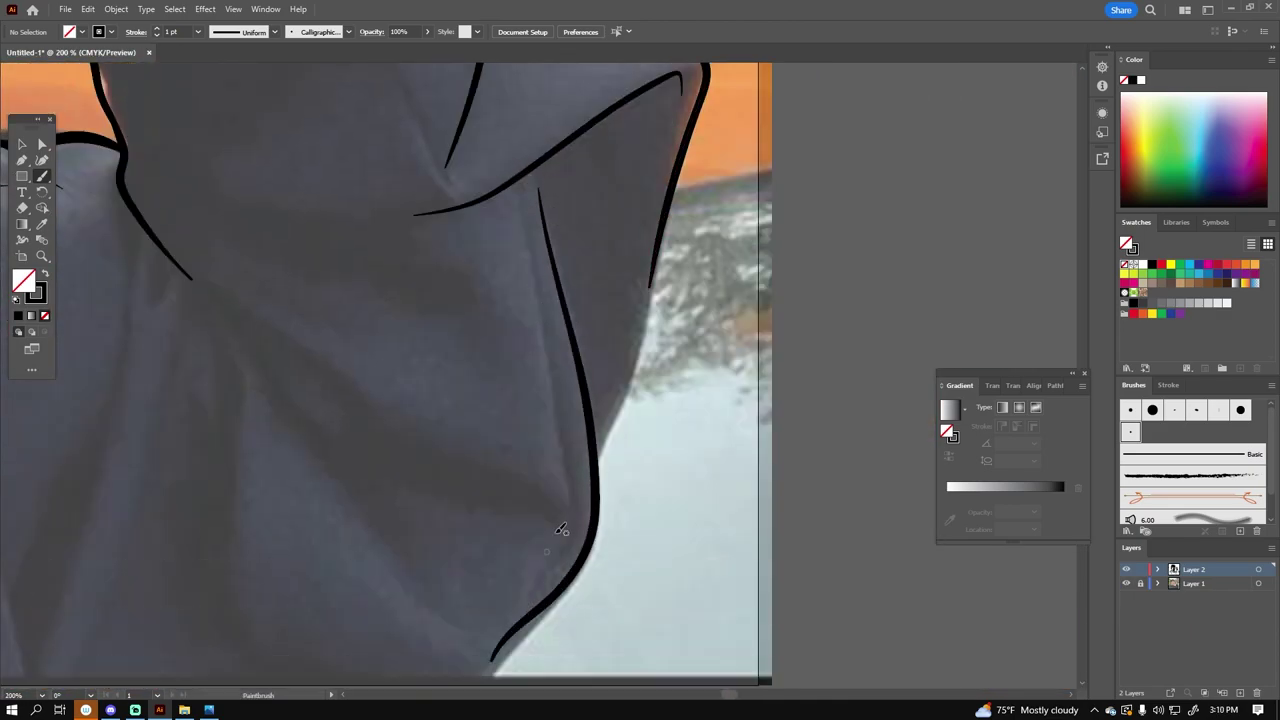
scroll(605, 451, "left", 5)
left_click_drag(509, 412, 538, 222)
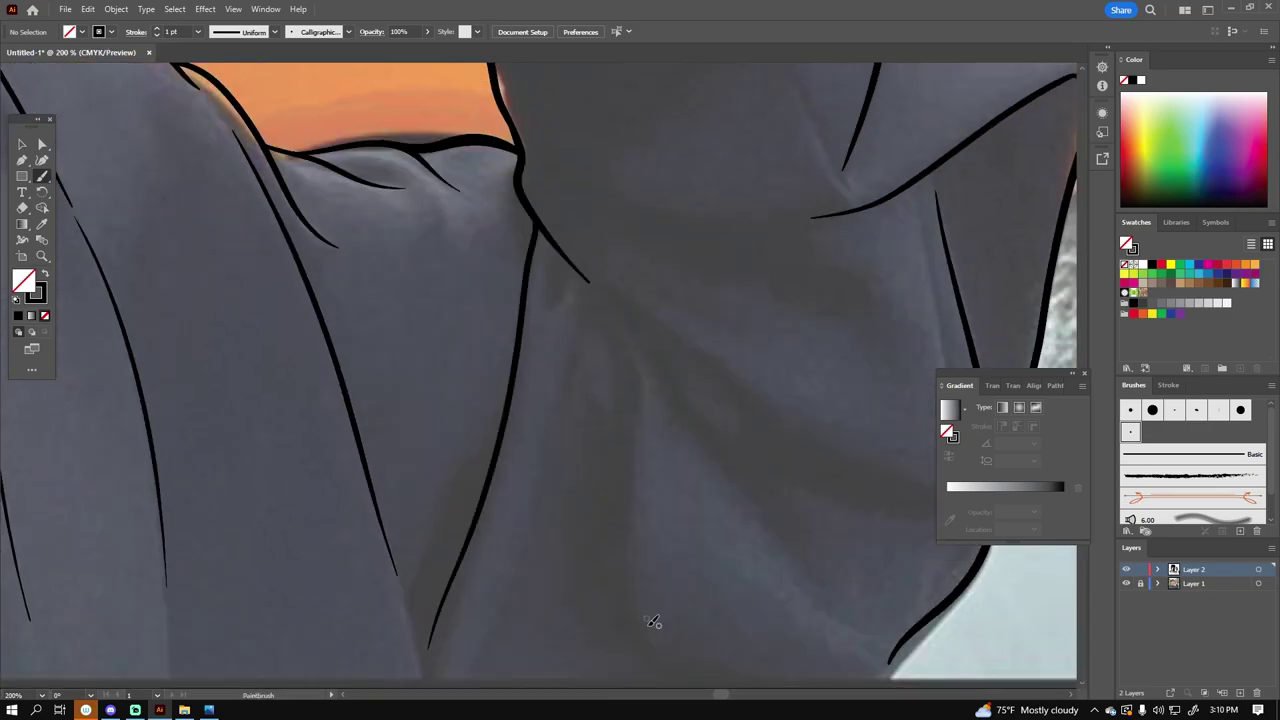
left_click_drag(654, 655, 596, 308)
Step: Draw a crease across the sleeve
scroll(745, 421, "up", 2)
scroll(790, 565, "up", 2)
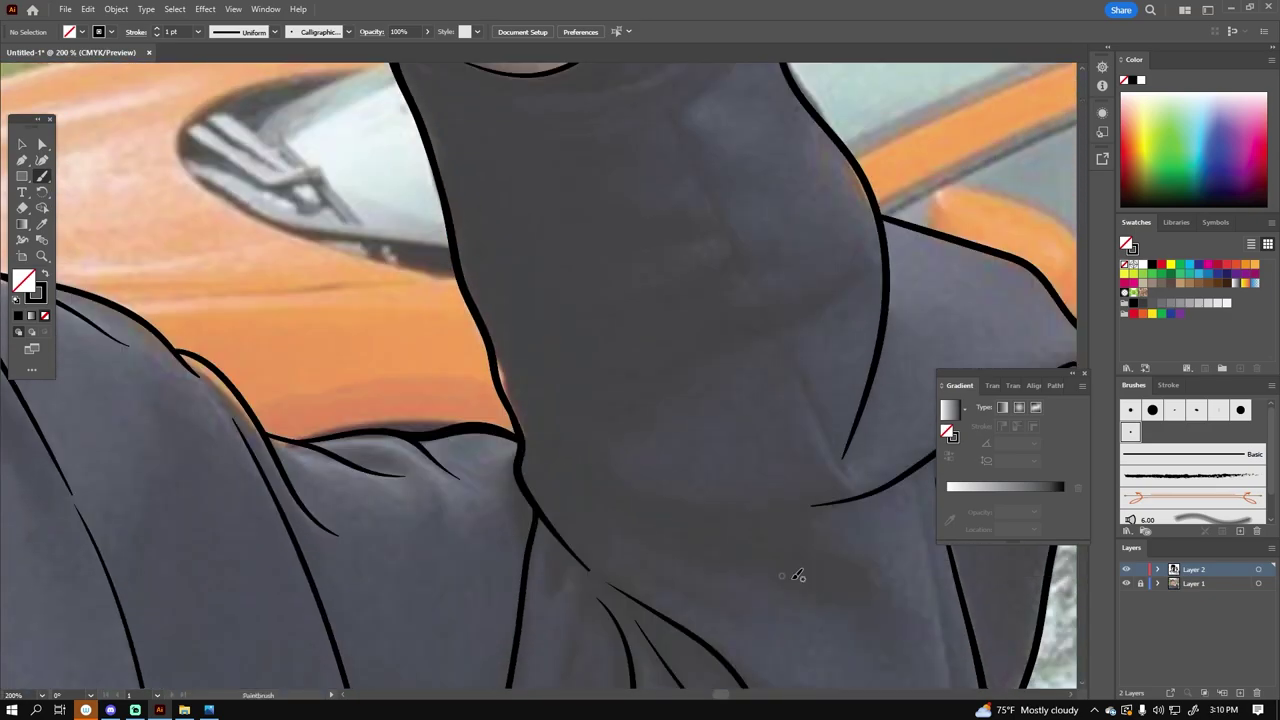
scroll(850, 560, "up", 2)
scroll(464, 299, "up", 2)
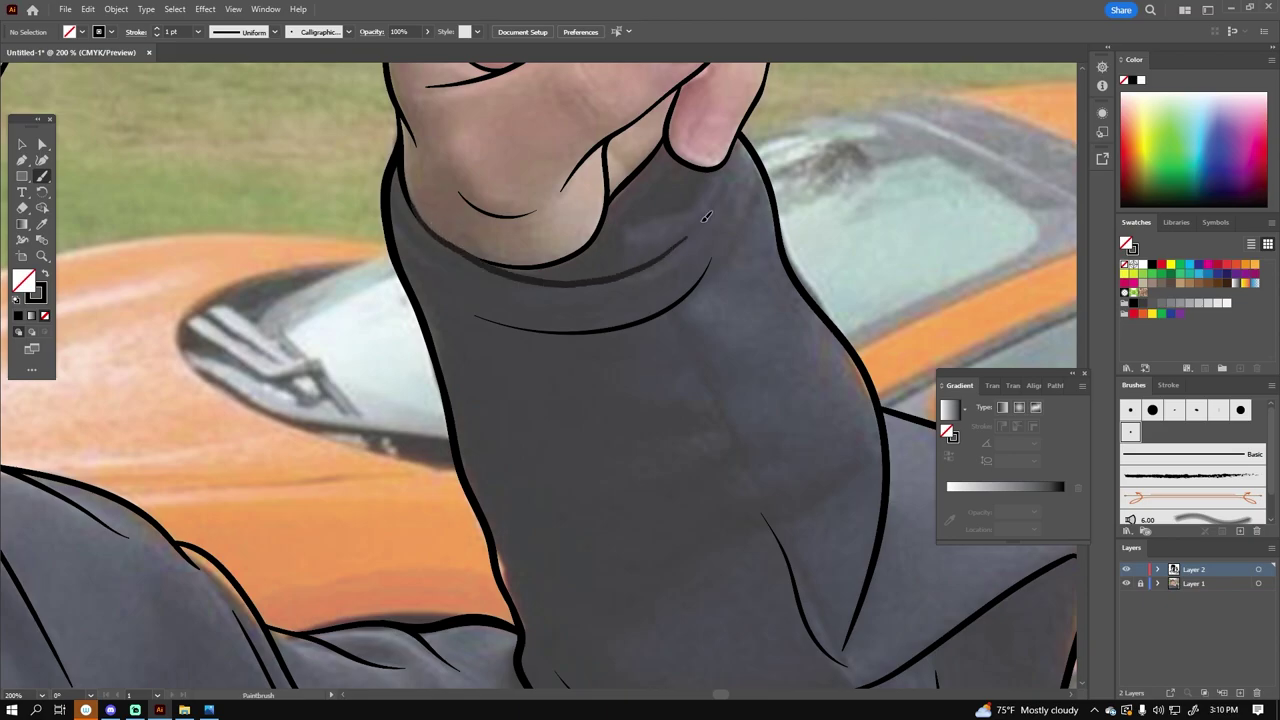
key("ctrl+0")
scroll(640, 380, "up", 2)
scroll(640, 380, "up", 3)
left_click_drag(348, 482, 491, 491)
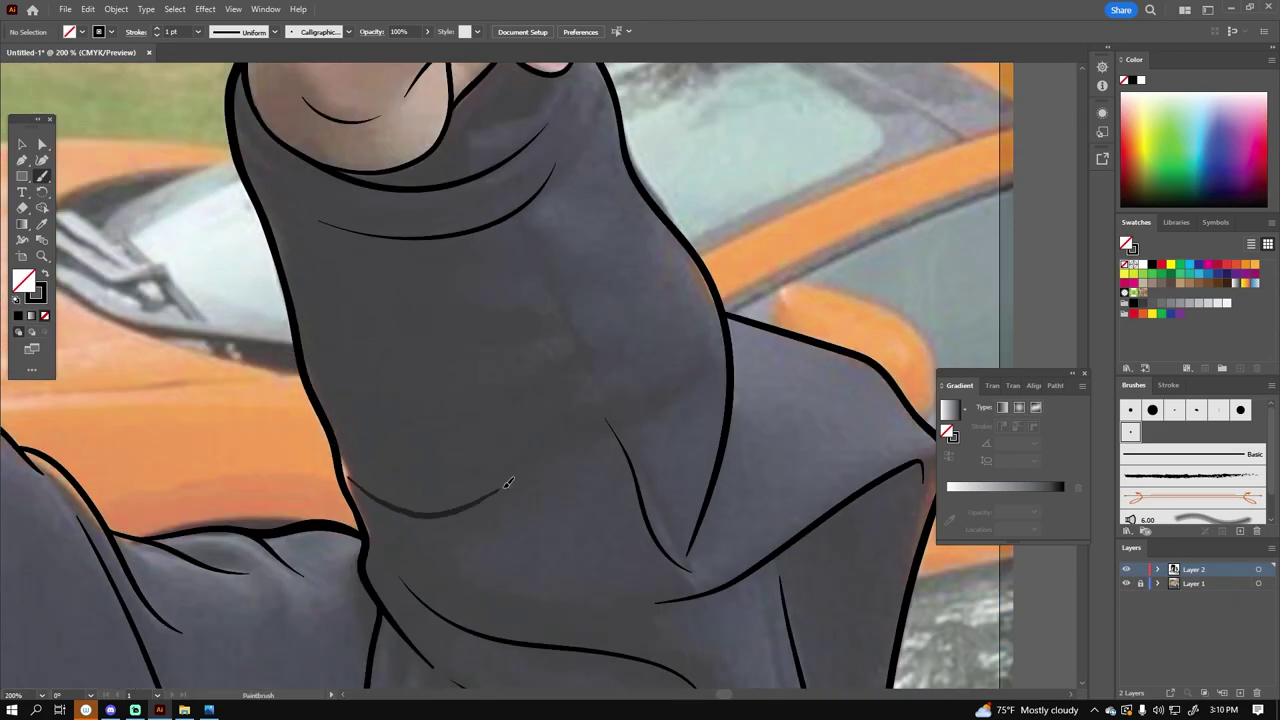
Step: Draw a line along the artboard's bottom edge
key("ctrl+0")
scroll(490, 470, "up", 3)
scroll(215, 368, "up", 1)
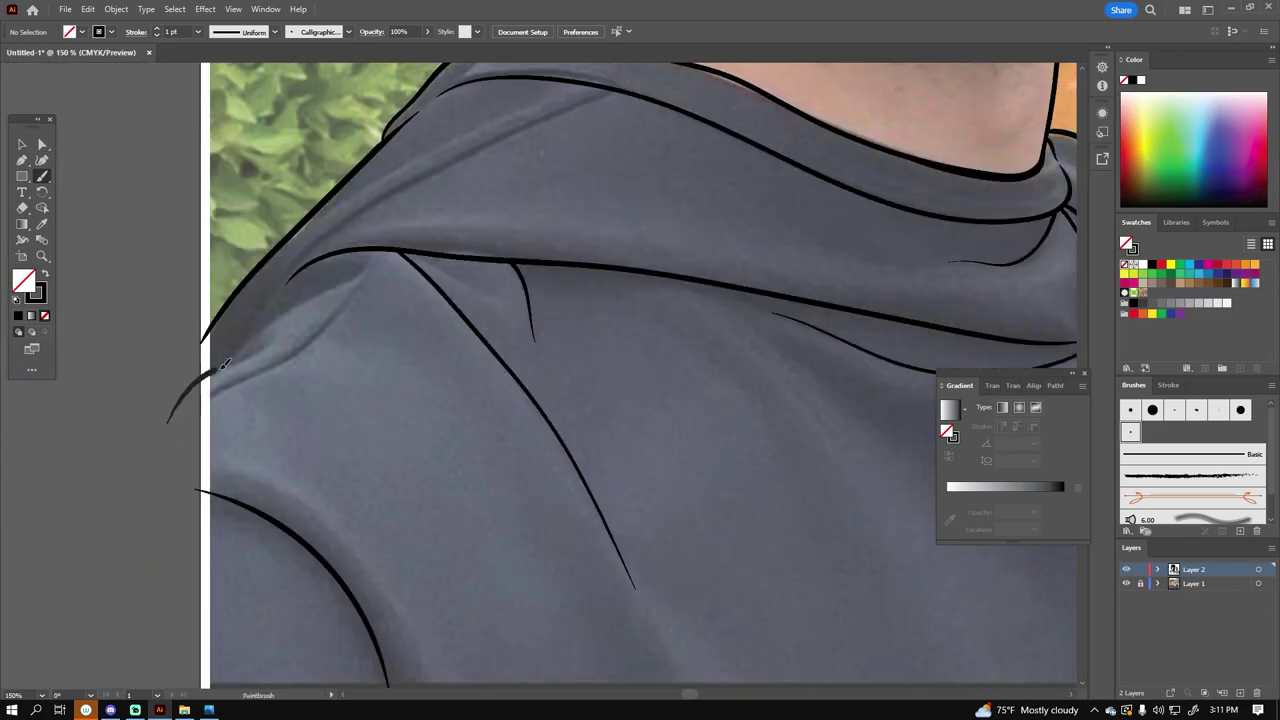
key("ctrl+0")
scroll(485, 478, "up", 5)
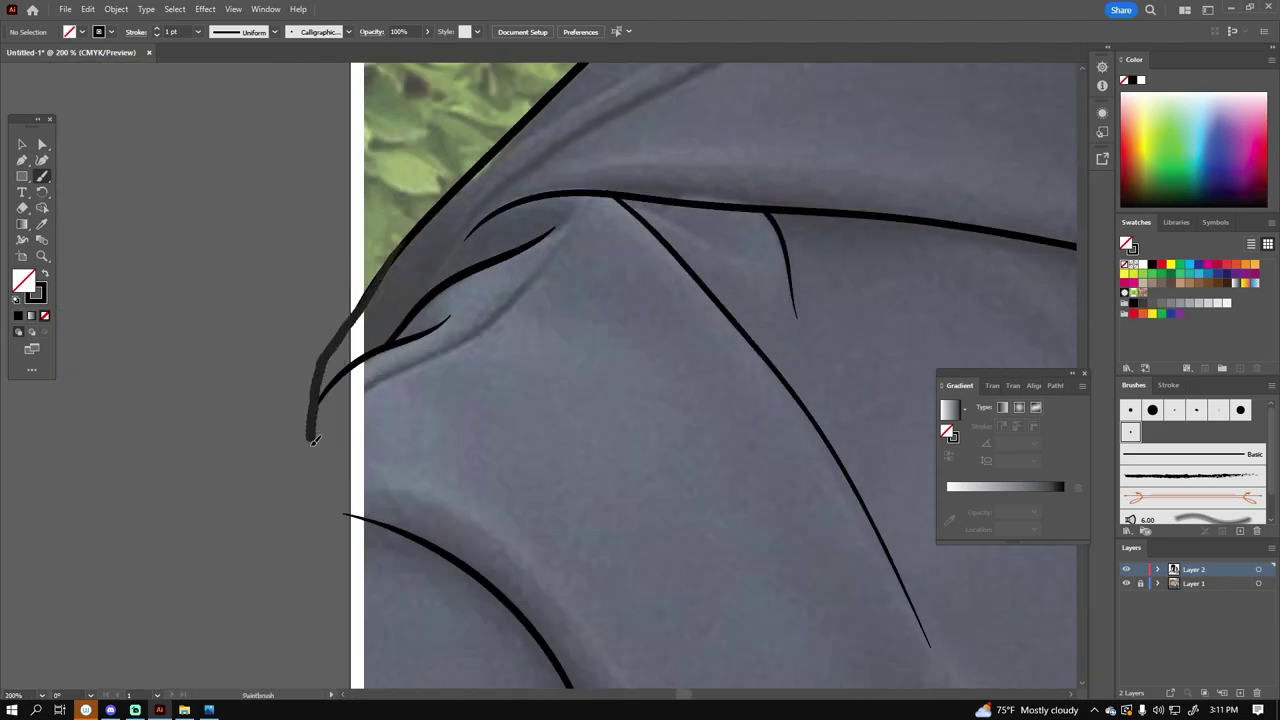
scroll(313, 425, "down", 2)
scroll(93, 428, "down", 1)
left_click_drag(222, 527, 800, 532)
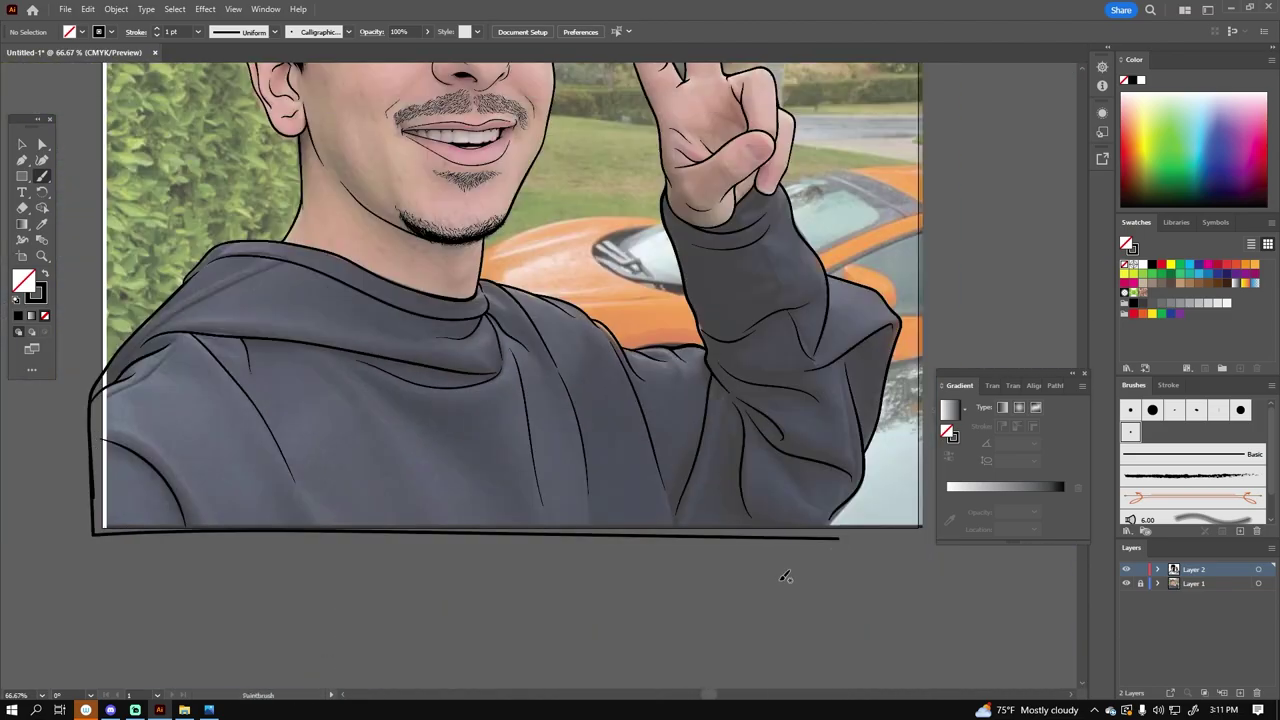
Step: Outline the right shoulder edge and toggle the photo layer to preview the line art
scroll(267, 600, "up", 4)
scroll(614, 608, "down", 4)
scroll(640, 583, "up", 4)
left_click_drag(715, 625, 870, 255)
scroll(928, 300, "down", 4)
left_click(1127, 584)
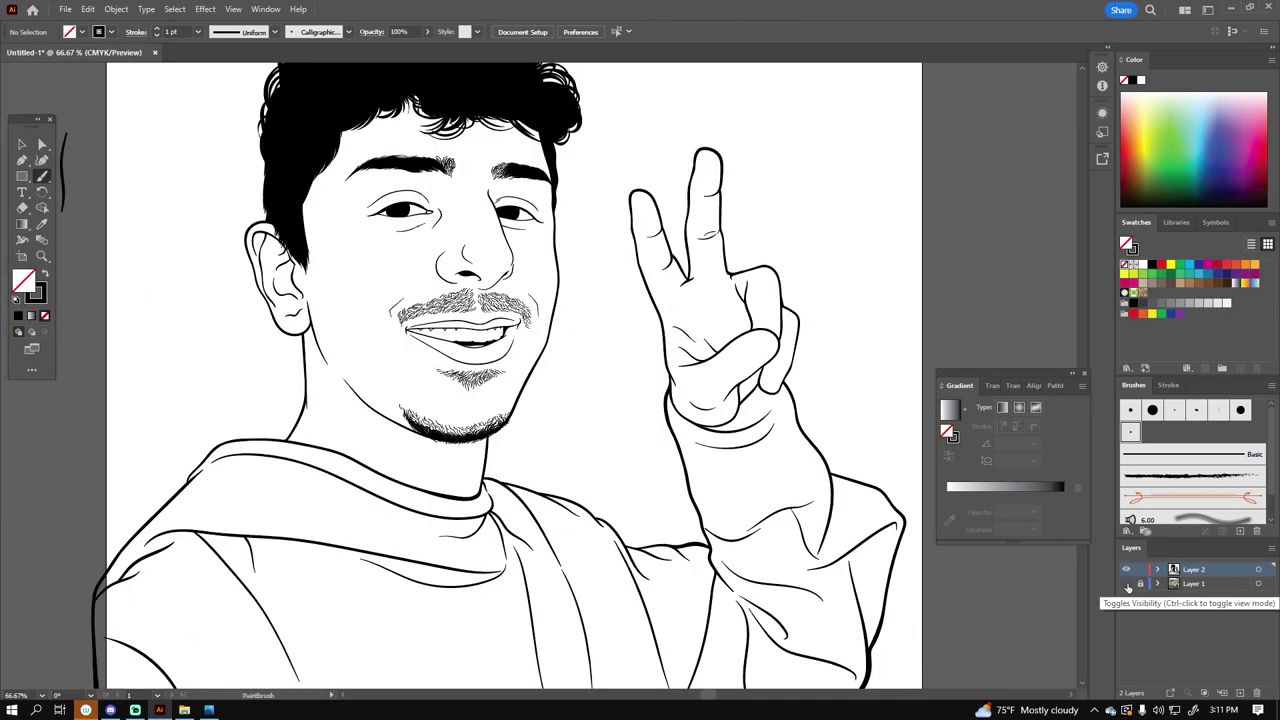
Step: Outline the thumbnail as a closed loop and add a palm crease
scroll(877, 449, "up", 5)
left_click_drag(710, 612, 643, 562)
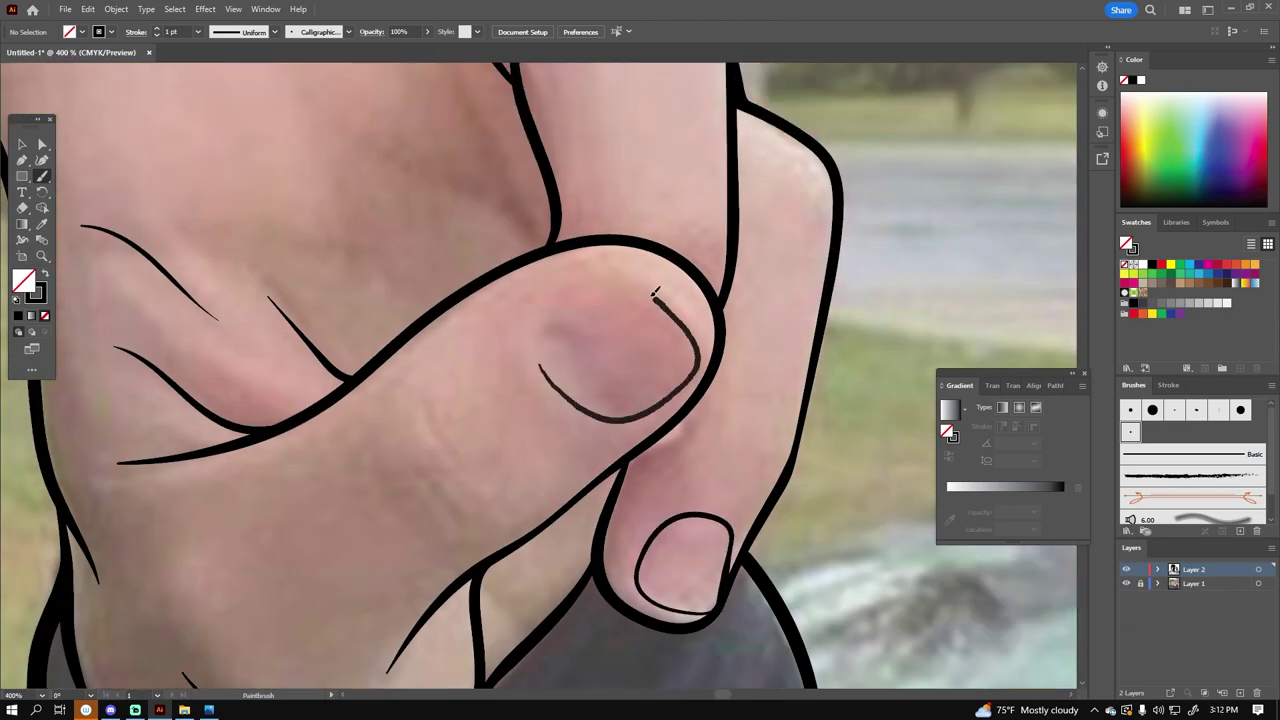
left_click_drag(655, 292, 619, 407)
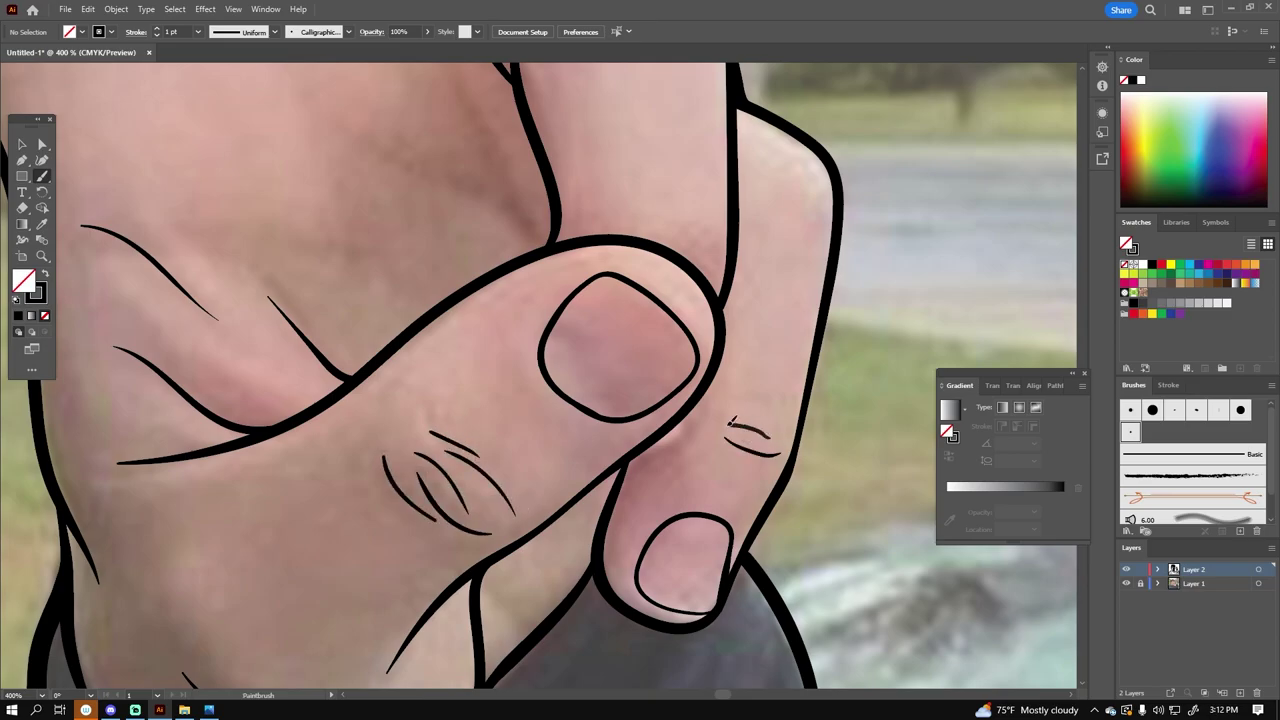
scroll(742, 425, "down", 3)
scroll(495, 470, "up", 2)
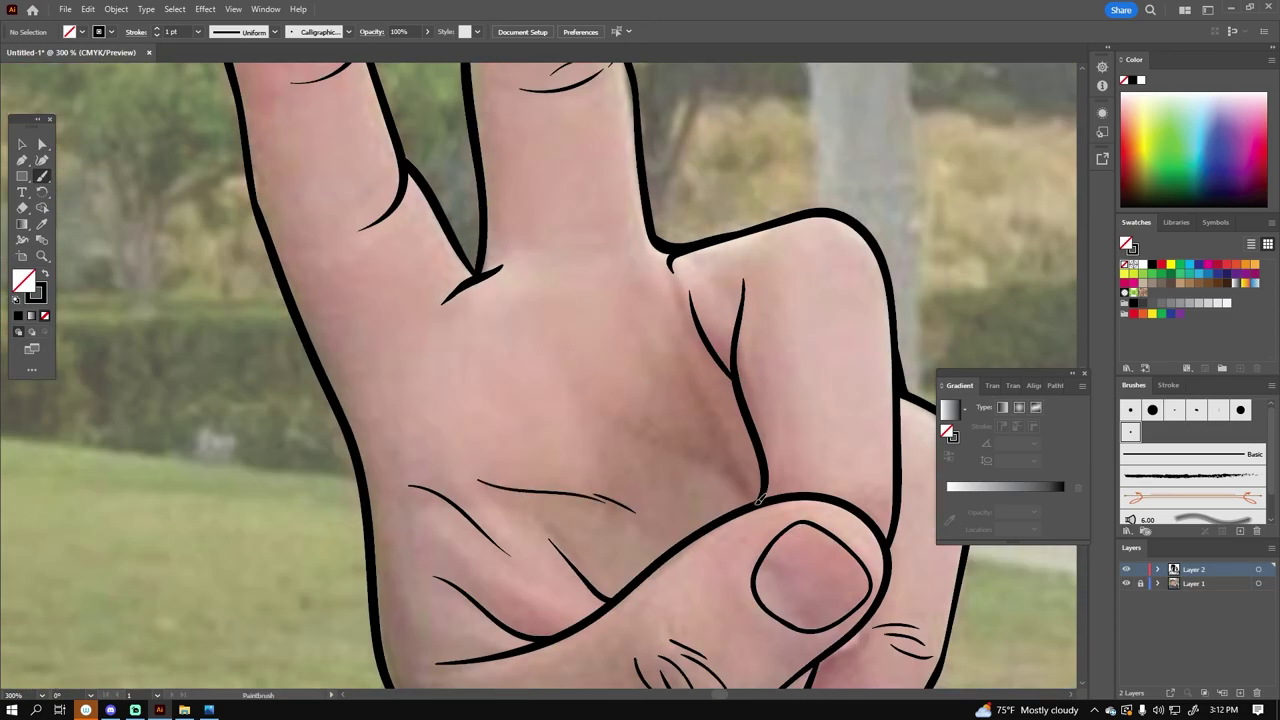
left_click_drag(755, 494, 757, 492)
Step: Draw fold lines on the shoulder and chest
scroll(757, 491, "down", 2)
scroll(757, 491, "down", 2)
scroll(400, 420, "up", 4)
left_click_drag(168, 475, 655, 174)
scroll(655, 174, "down", 2)
scroll(600, 300, "down", 2)
scroll(509, 354, "up", 4)
left_click_drag(698, 668, 690, 545)
scroll(690, 545, "down", 3)
Step: Toggle the reference photo off and on, then add a sleeve fold line
left_click(1126, 583)
scroll(757, 290, "up", 3)
left_click(1126, 583)
scroll(800, 436, "up", 2)
left_click_drag(801, 435, 703, 477)
scroll(683, 561, "up", 1)
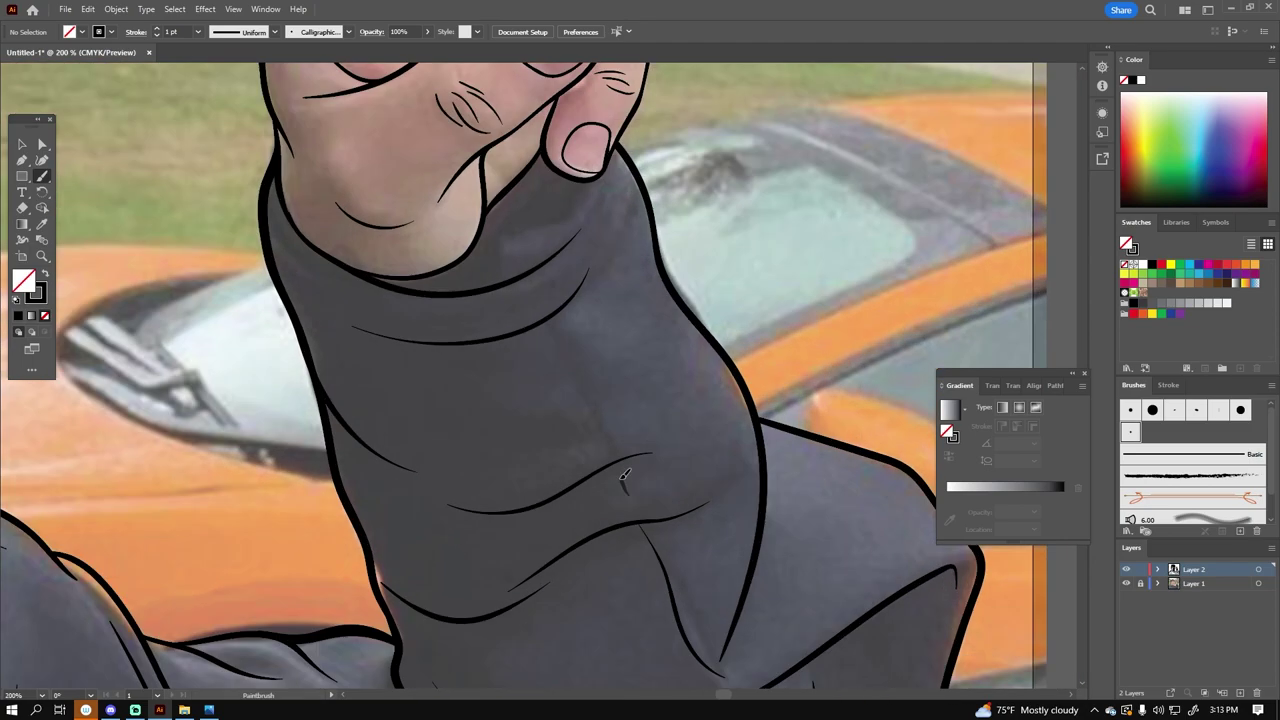
Step: Paint a solid black shadow wedge into the sweater's bottom fold
key("ctrl+minus")
key("ctrl+minus")
key("ctrl+minus")
key("ctrl+plus")
key("ctrl+plus")
key("ctrl+plus")
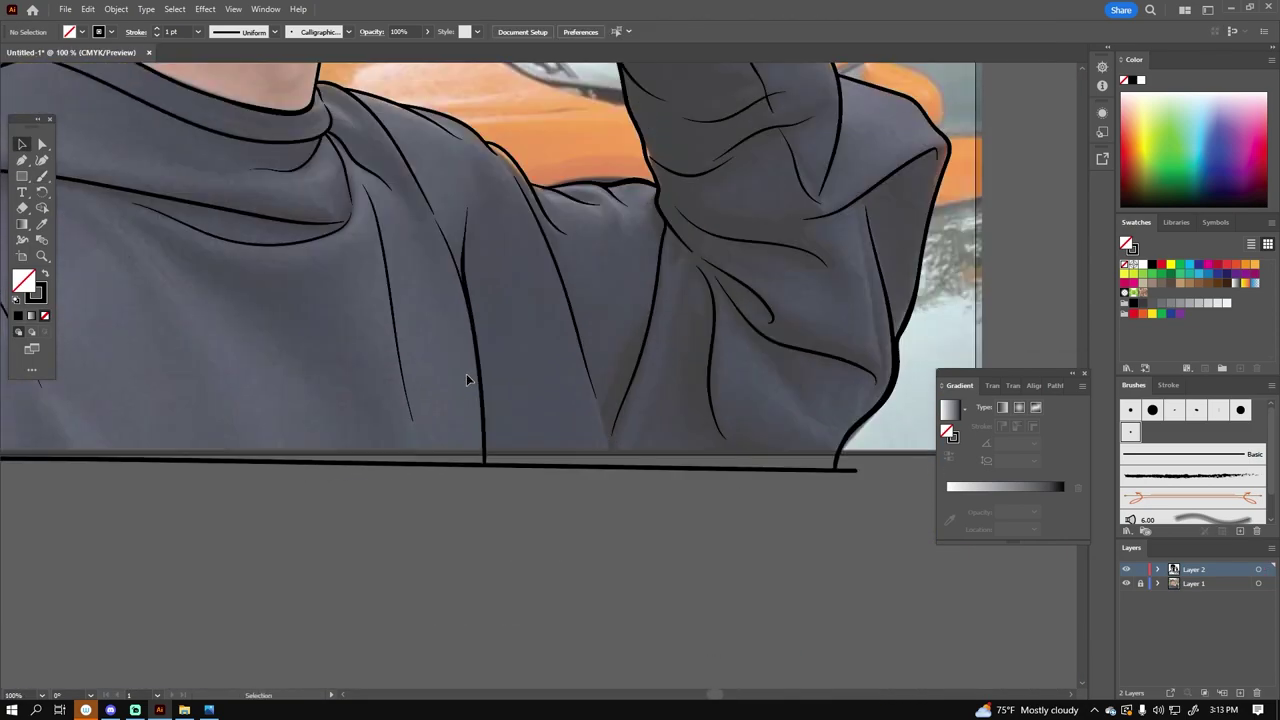
key("shift+x")
key("ctrl+plus")
key("ctrl+plus")
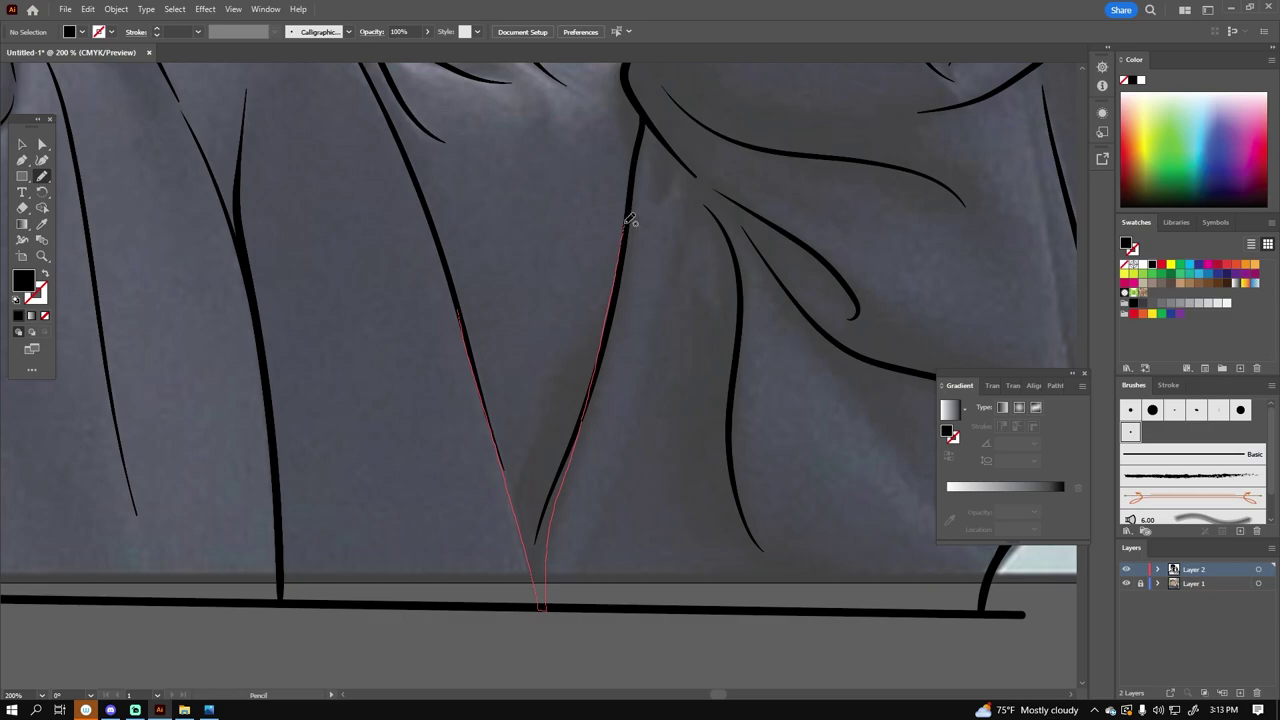
scroll(703, 446, "right", 3)
scroll(543, 271, "up", 2)
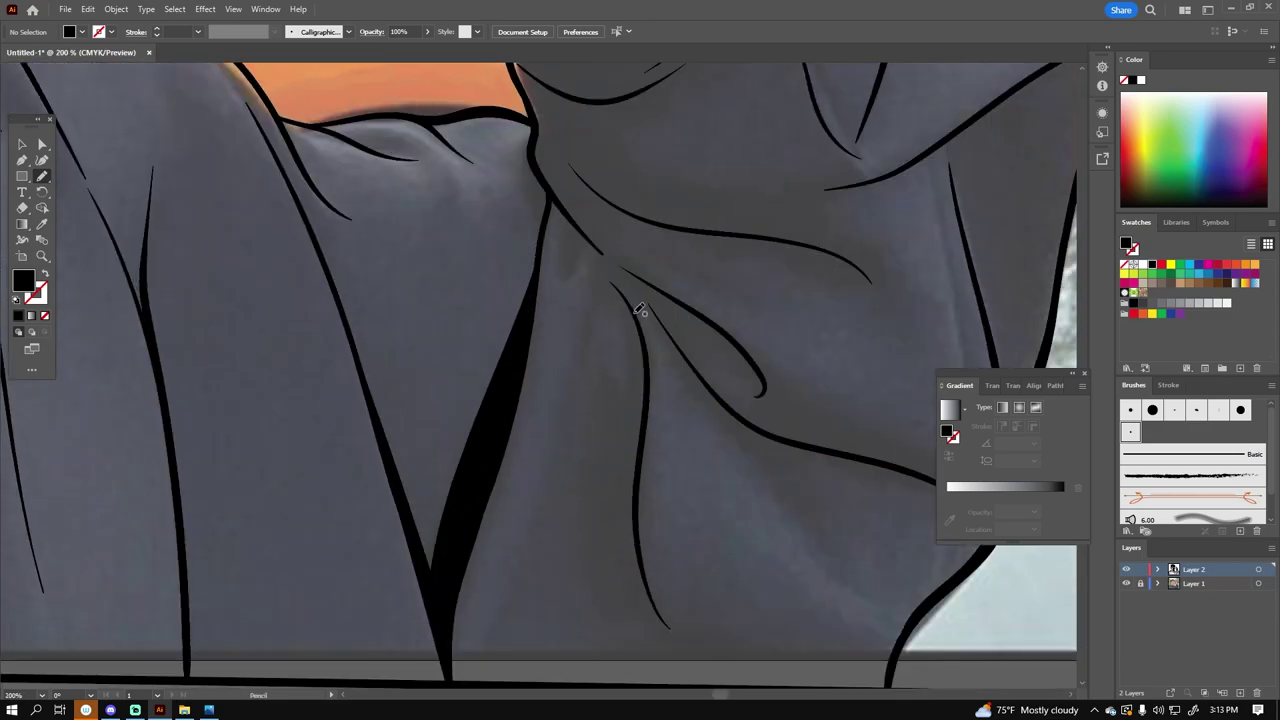
left_click_drag(648, 445, 648, 445)
Step: Zoom in on the face to inspect the eye detail
key("ctrl+0")
key("ctrl+plus")
key("ctrl+plus")
key("ctrl+plus")
key("ctrl+plus")
key("ctrl+plus")
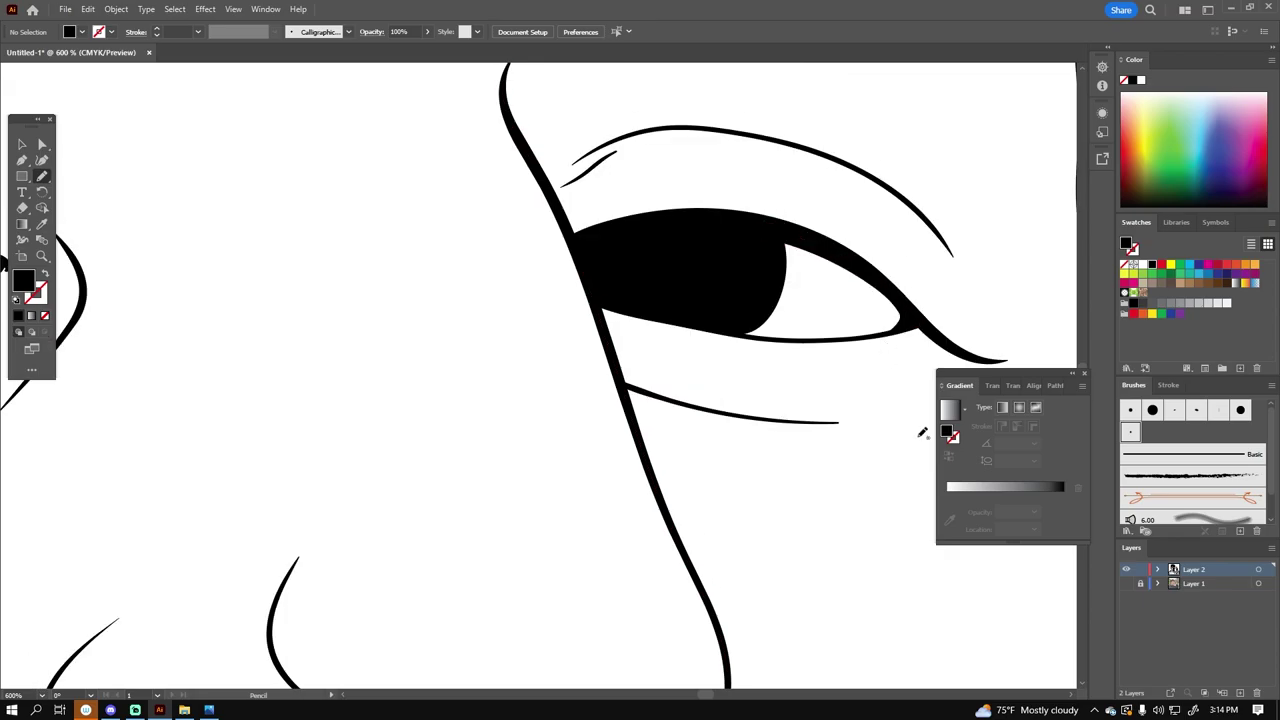
scroll(700, 395, "right", 3)
scroll(569, 377, "down", 1)
key("ctrl+plus")
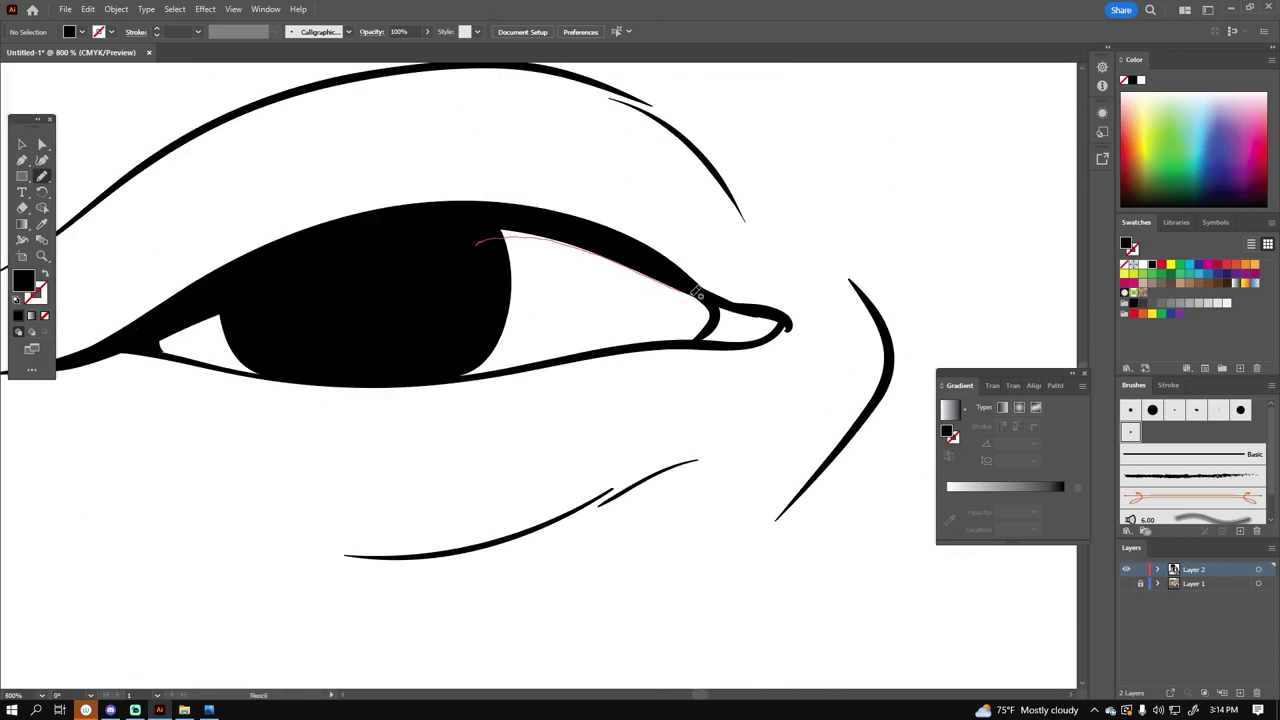
key("ctrl+0")
Step: Add a Paintbrush crease across the palm and select all the artwork
key("b")
scroll(577, 480, "up", 5)
left_click_drag(577, 480, 704, 470)
key("ctrl+0")
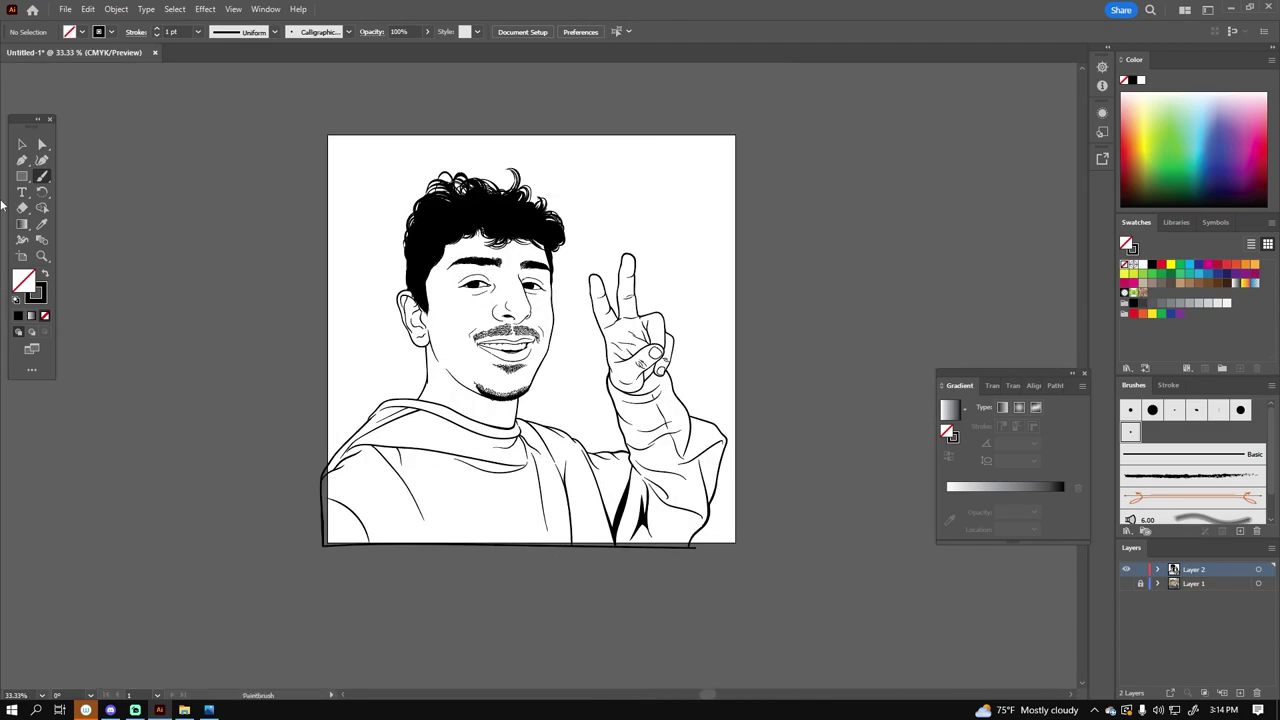
key("ctrl+a")
left_click(116, 9)
Step: Expand the line-art strokes, group them and merge everything with Pathfinder
left_click(140, 196)
key("shift+ctrl+F9")
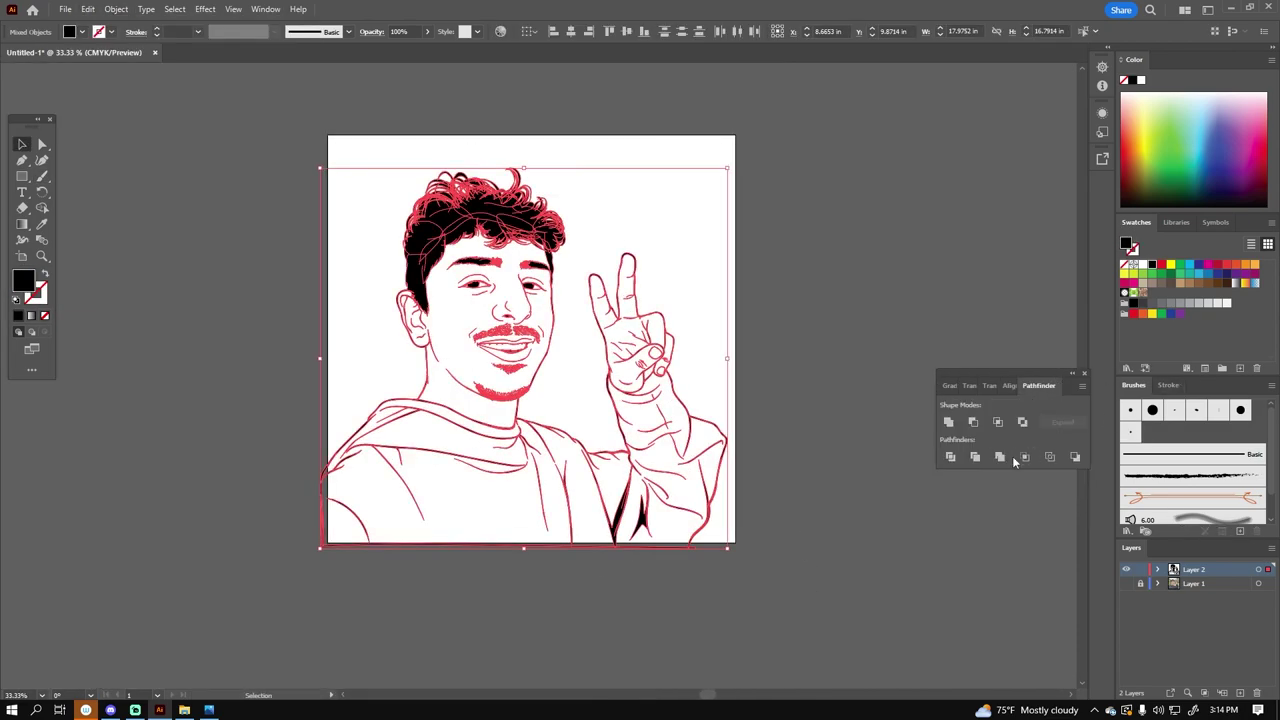
left_click(999, 456)
Step: Load the colour palette swatch library from the NEW COLOR PALLET folder
left_click(1127, 368)
left_click(1060, 364)
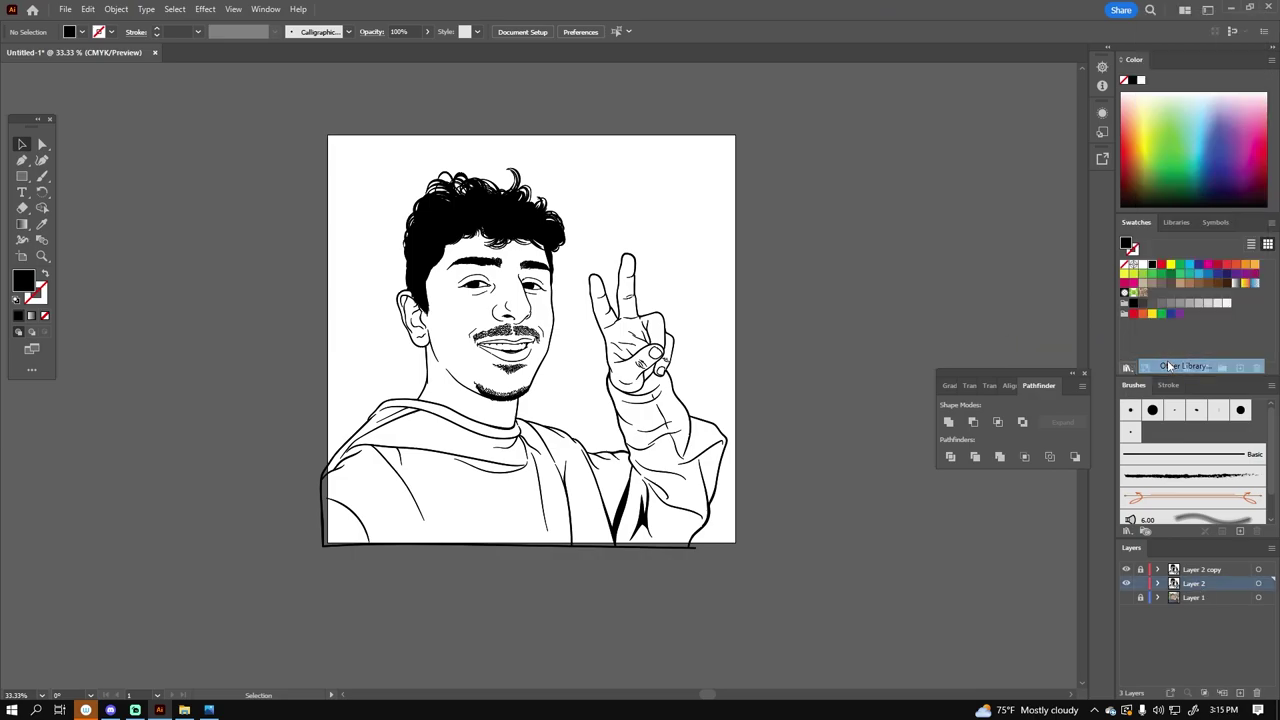
double_click(693, 195)
double_click(277, 150)
double_click(509, 114)
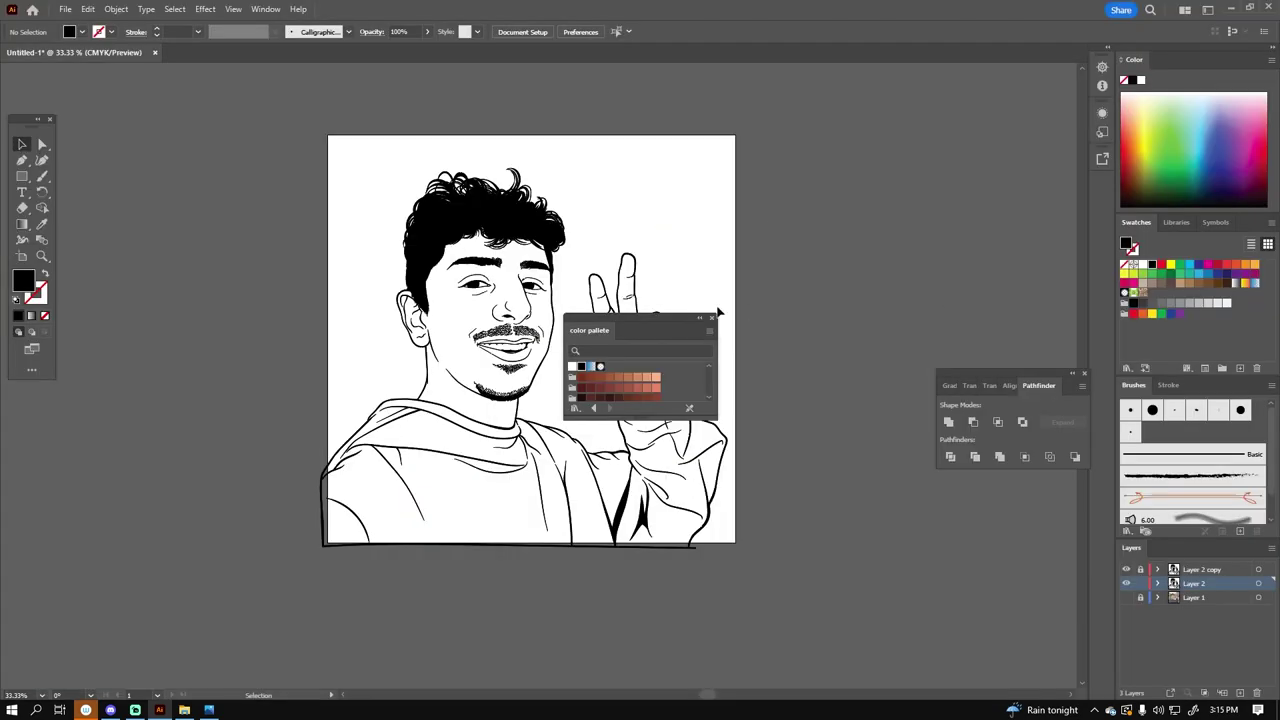
scroll(1195, 295, "down", 2)
Step: Draw a light peach rectangle over the artboard and trim it to the figure's interior
left_click(1207, 316)
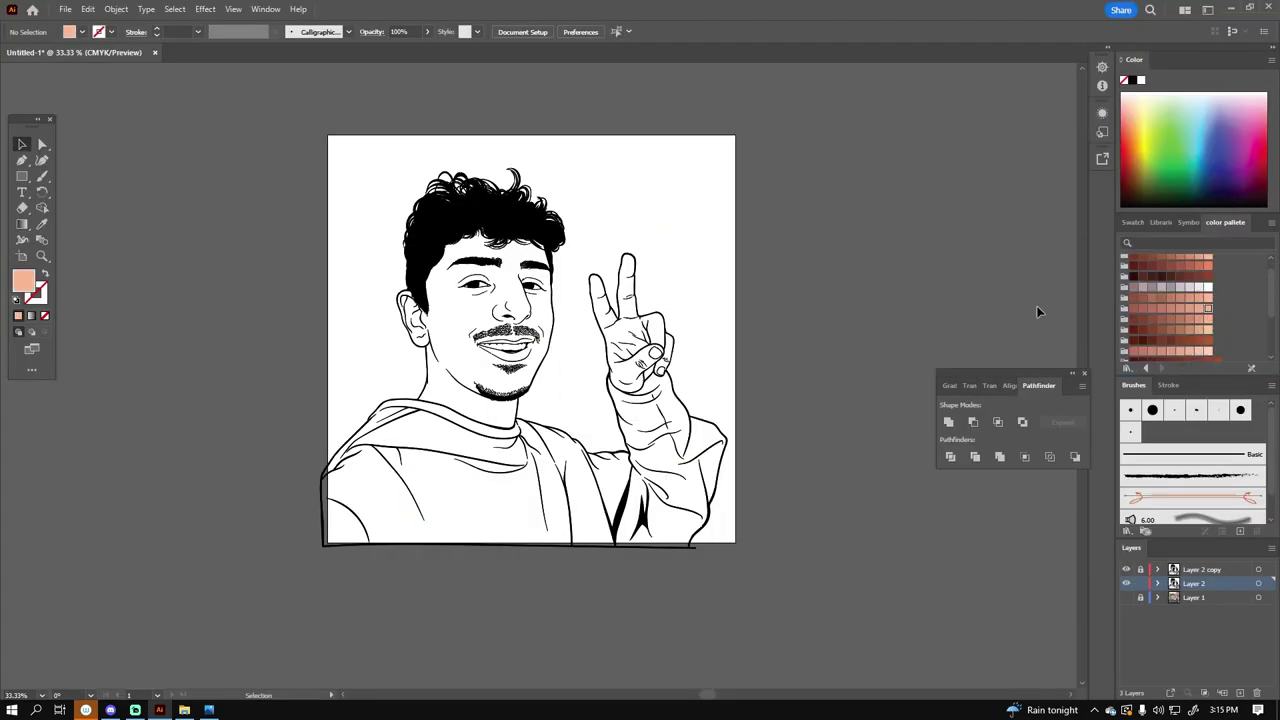
key("m")
left_click_drag(234, 150, 776, 584)
right_click(329, 266)
left_click(480, 560)
key("ctrl+a")
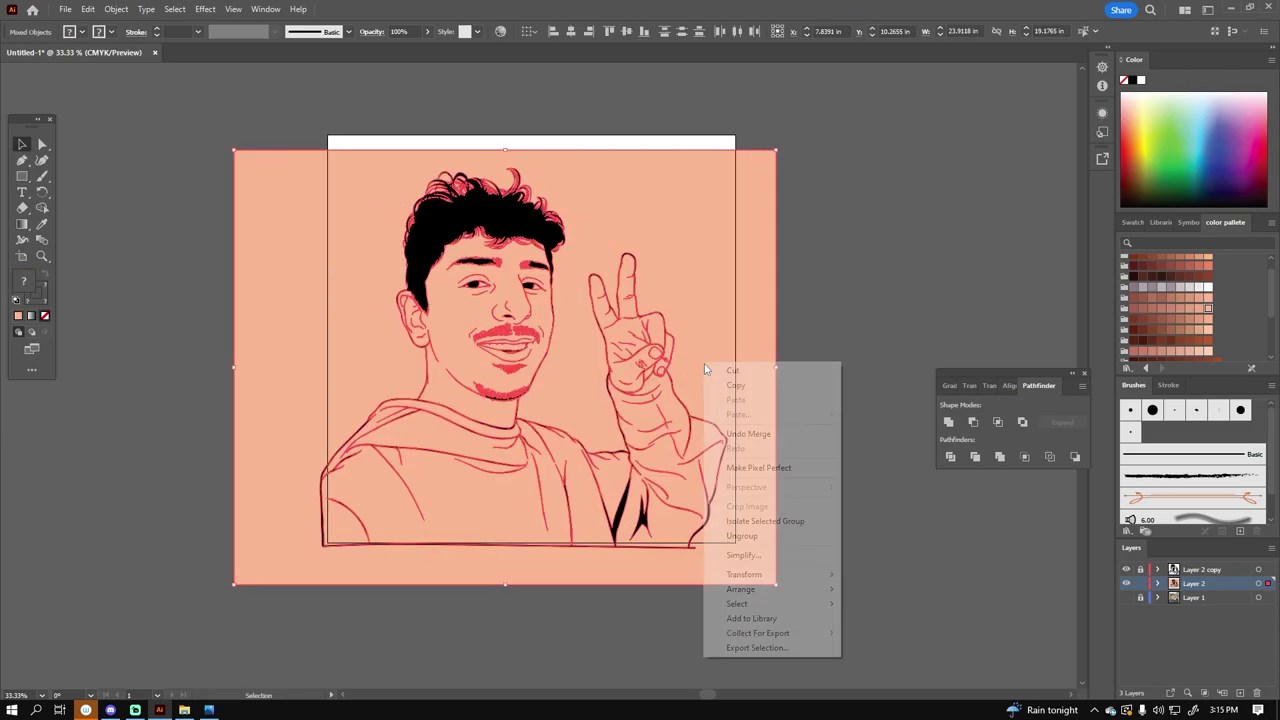
key("ctrl+alt+x")
Step: Expand the layer contents and lock the expanded sublayers
left_click(1168, 600)
scroll(1168, 600, "down", 1)
left_click(1140, 628)
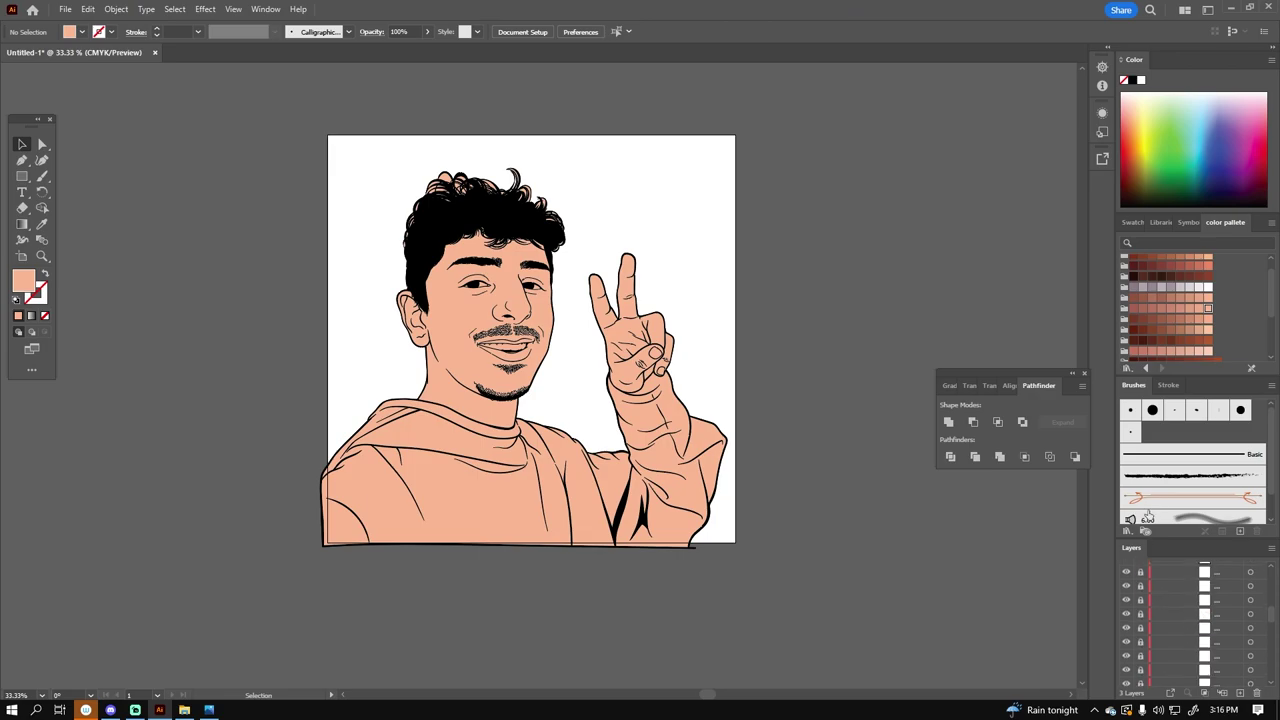
Step: Fill the hoodie with a slate blue-grey colour
key("ctrl+equal")
key("ctrl+equal")
key("ctrl+equal")
key("a")
key("ctrl+minus")
key("ctrl+minus")
key("ctrl+minus")
scroll(725, 600, "down", 5)
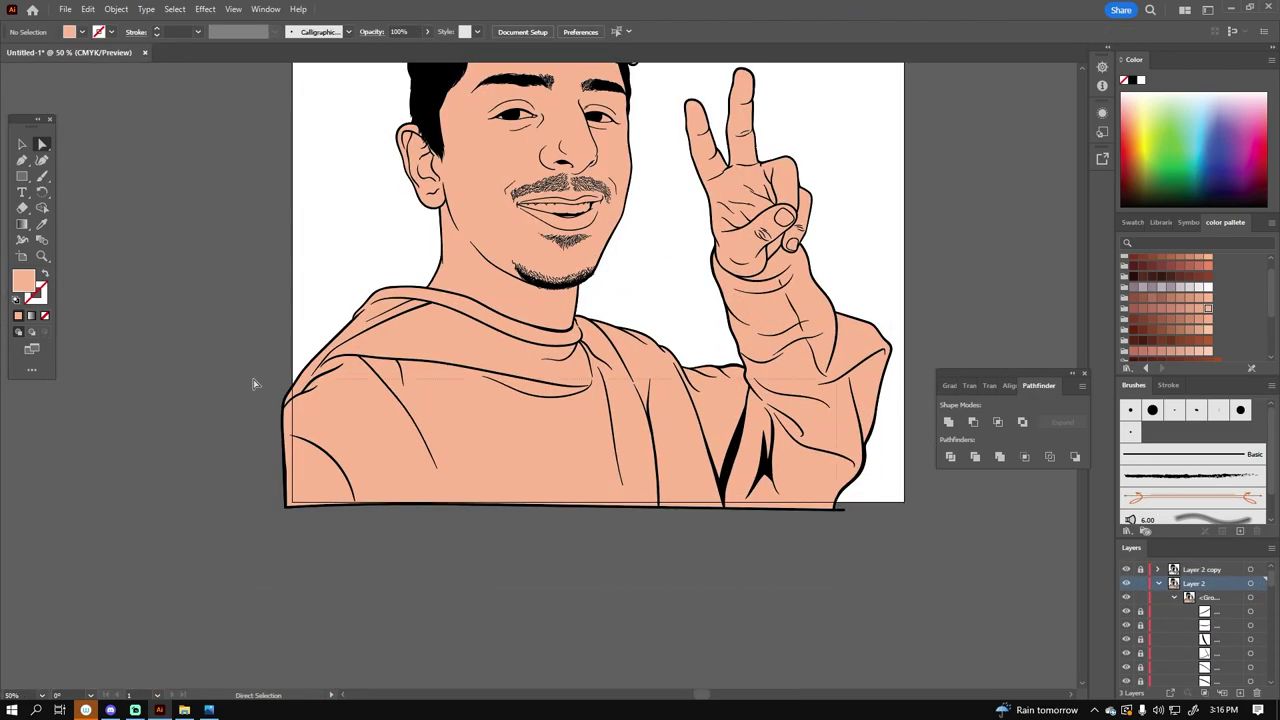
left_click(450, 430)
double_click(23, 281)
left_click_drag(1027, 550, 1027, 447)
left_click_drag(890, 418, 876, 497)
left_click_drag(1027, 447, 1027, 470)
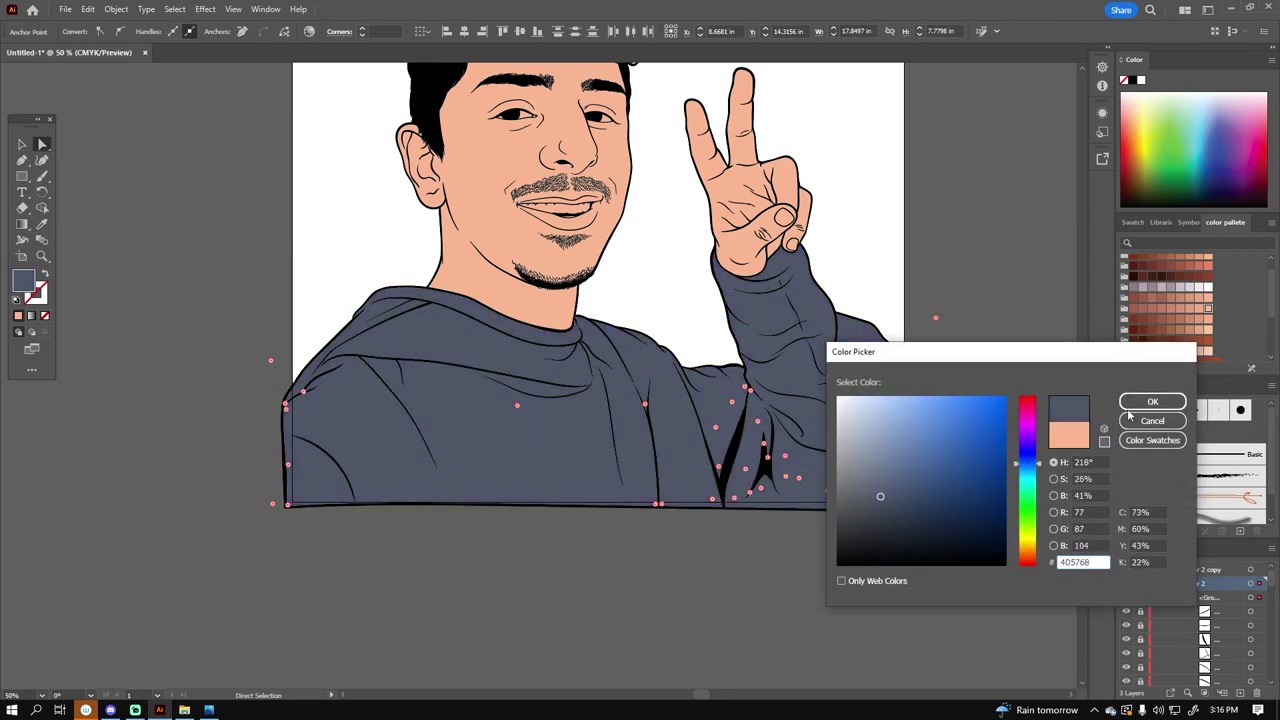
key("Return")
key("ctrl+minus")
key("ctrl+shift+a")
Step: Inside the face group, colour the teeth and eye whites white and the eye corner reddish
key("ctrl+equal")
key("ctrl+equal")
key("ctrl+equal")
key("ctrl+equal")
scroll(700, 380, "up", 2)
right_click(629, 149)
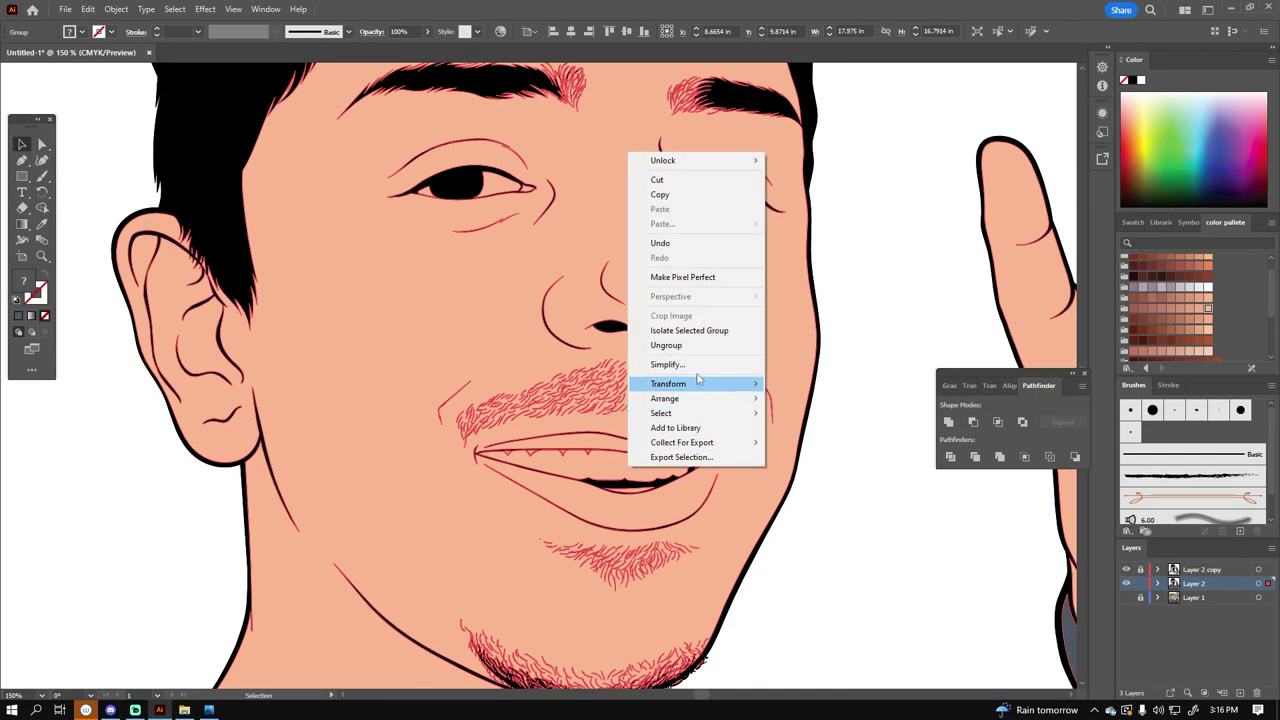
double_click(623, 465)
left_click(1205, 290)
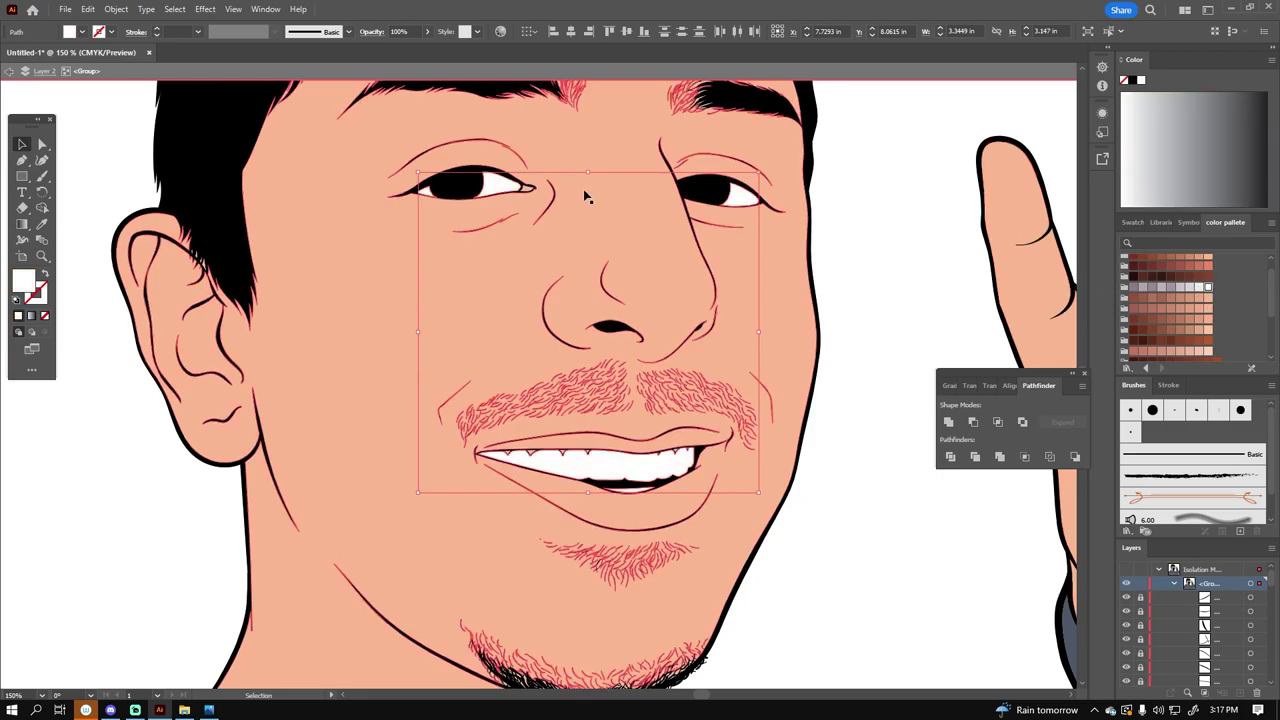
left_click(526, 187)
double_click(23, 281)
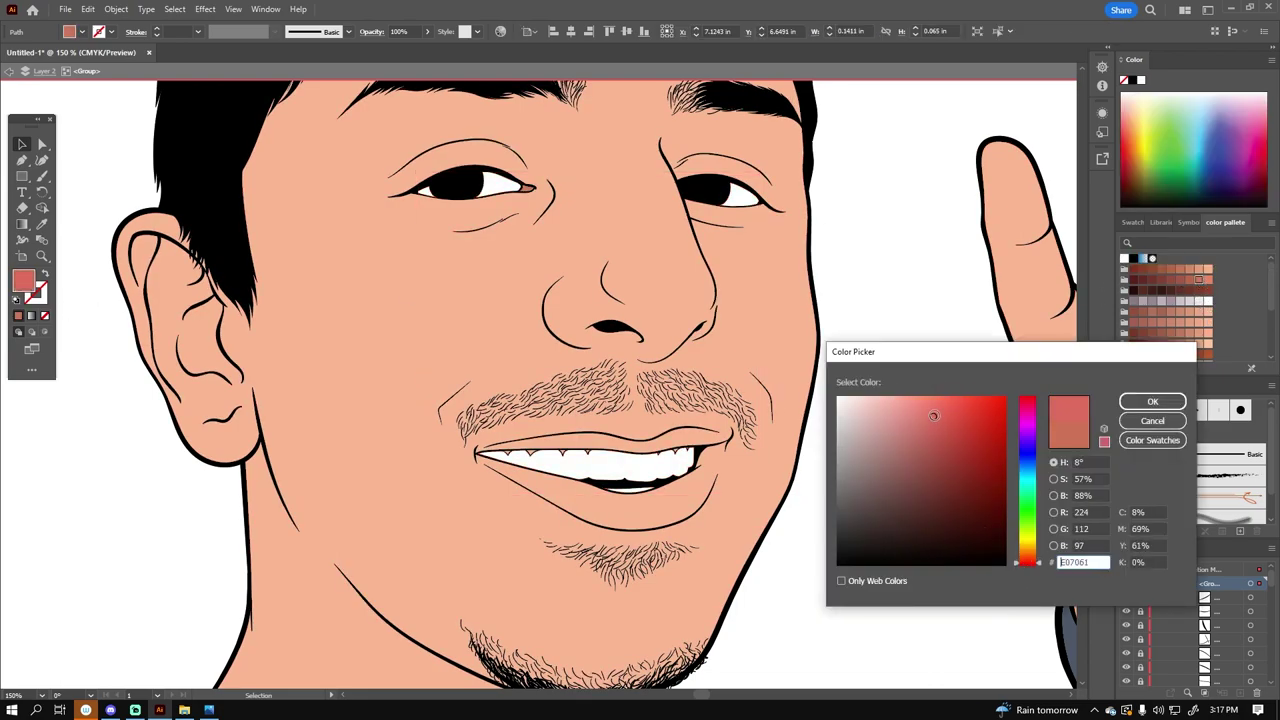
key("Return")
key("ctrl+0")
Step: Duplicate Layer 2 and hide the copy
key("ctrl+equal")
key("ctrl+equal")
key("Escape")
left_click(1158, 583)
left_click_drag(1200, 583, 1240, 692)
left_click(1126, 597)
key("ctrl+1")
Step: Fill the face and hand with peach via Magic Wand, then set a darker reddish-brown shading colour
key("y")
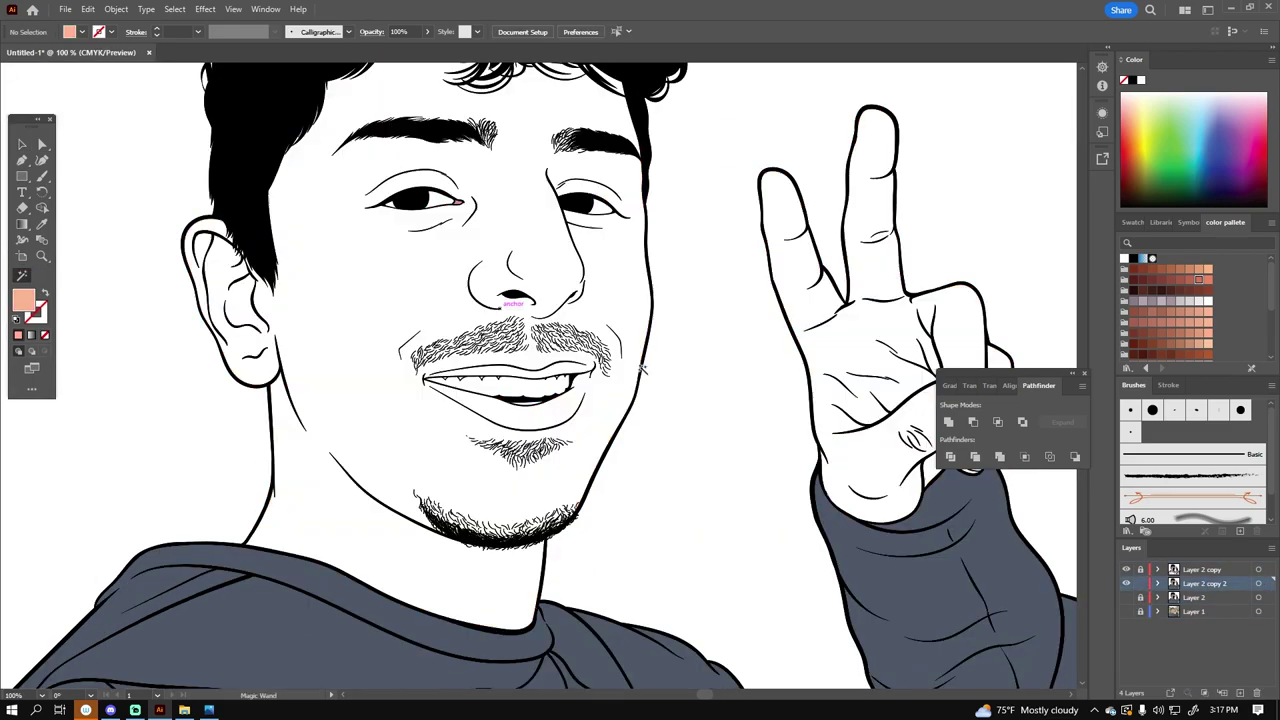
key("ctrl+equal")
key("ctrl+equal")
key("ctrl+equal")
key("ctrl+equal")
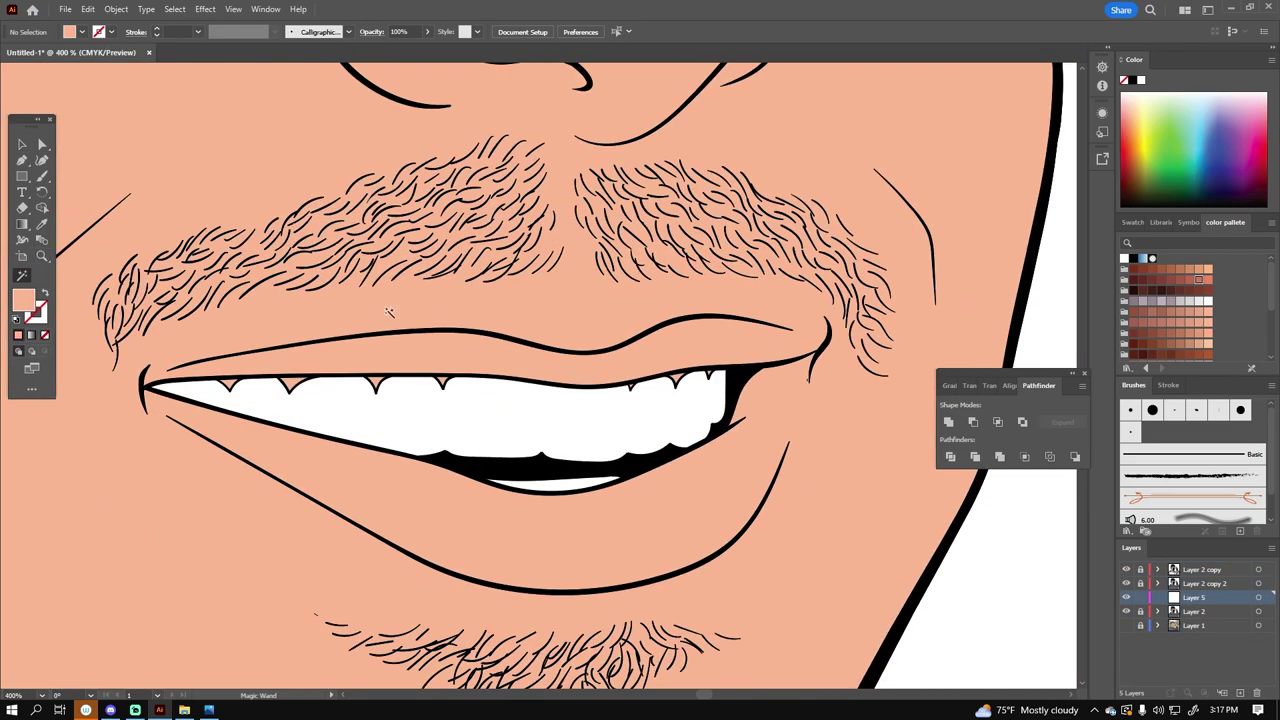
left_click(1189, 281)
scroll(1140, 310, "down", 2)
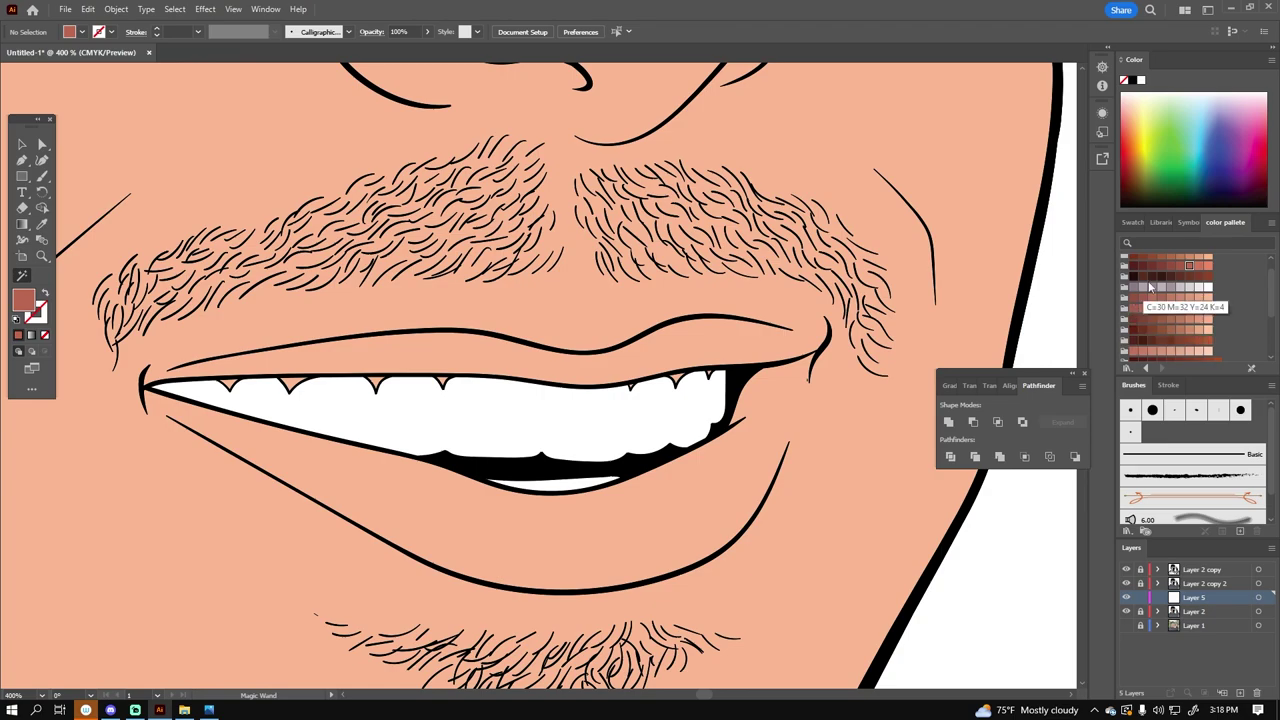
double_click(22, 300)
left_click(920, 423)
left_click(1143, 400)
Step: Switch to the Pencil tool and add a new empty layer for shading
left_click(42, 175)
key("n")
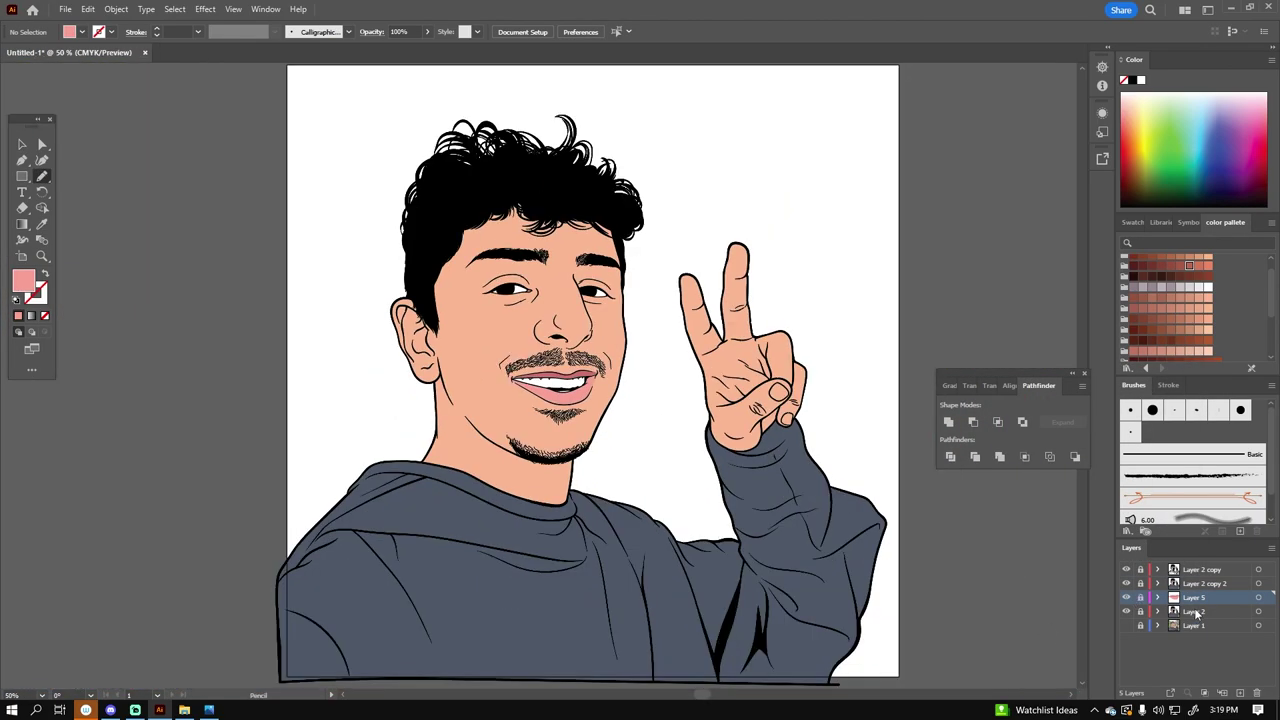
left_click(1192, 612)
key("ctrl+l")
Step: Draw darker skin shadows under and above the eye, on the eyelid, hairline and under the nose
left_click(1170, 308)
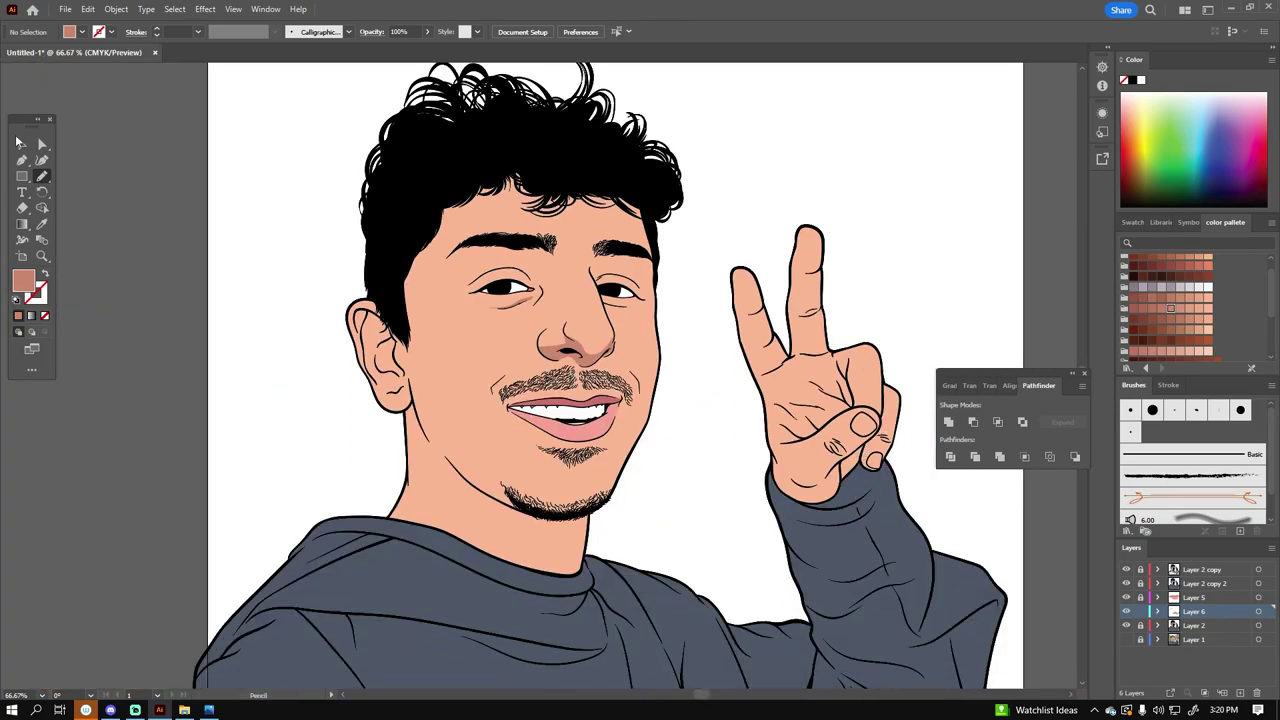
key("v")
left_click(1180, 309)
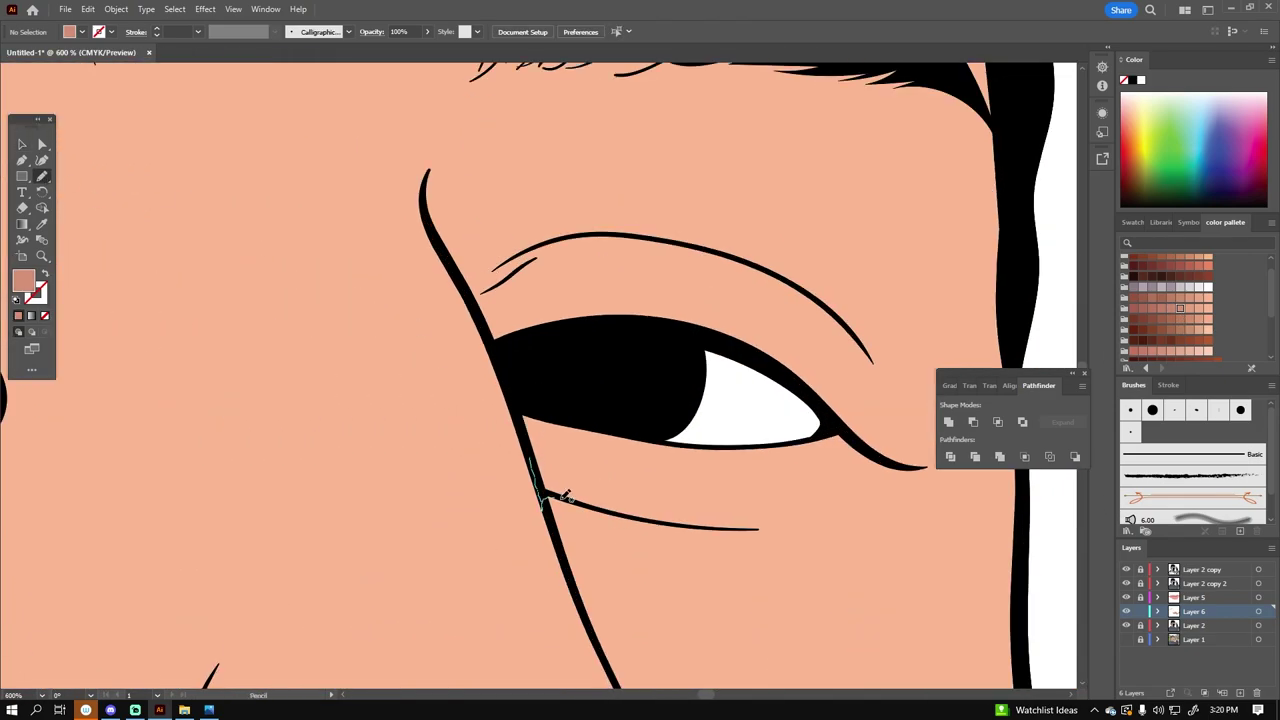
scroll(856, 470, "up", 3)
left_click_drag(543, 443, 793, 411)
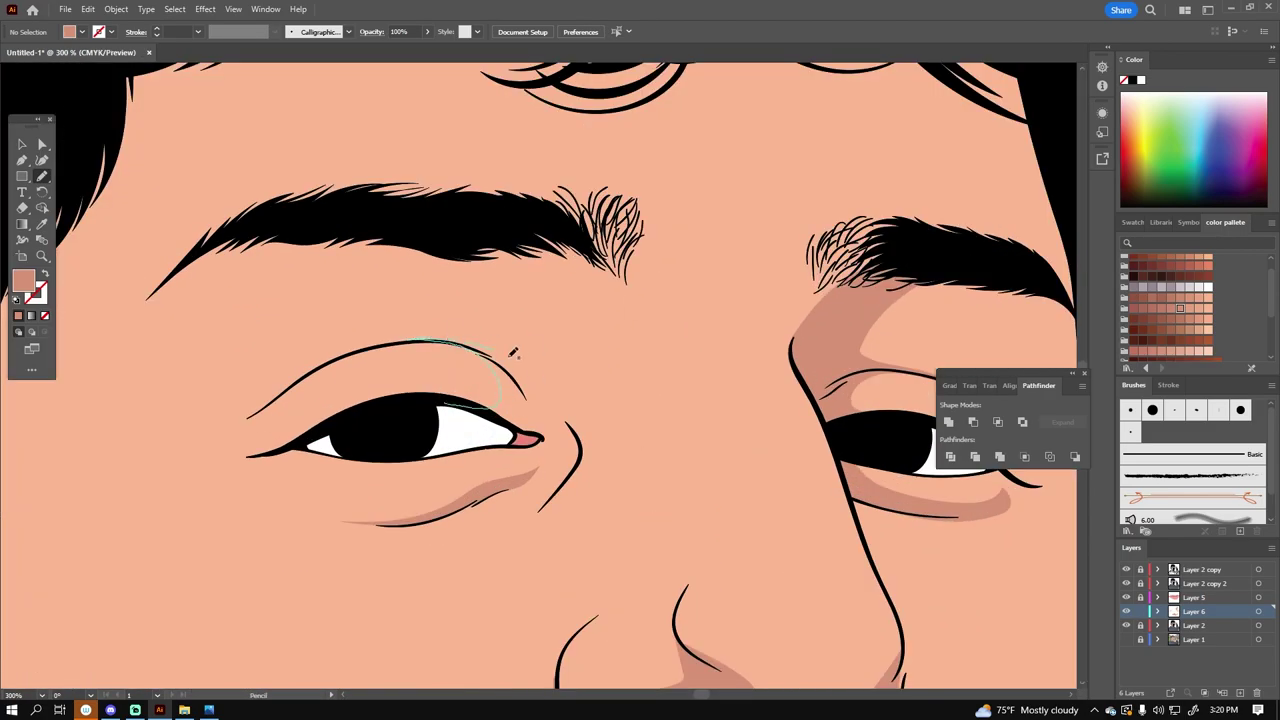
left_click_drag(513, 352, 524, 383)
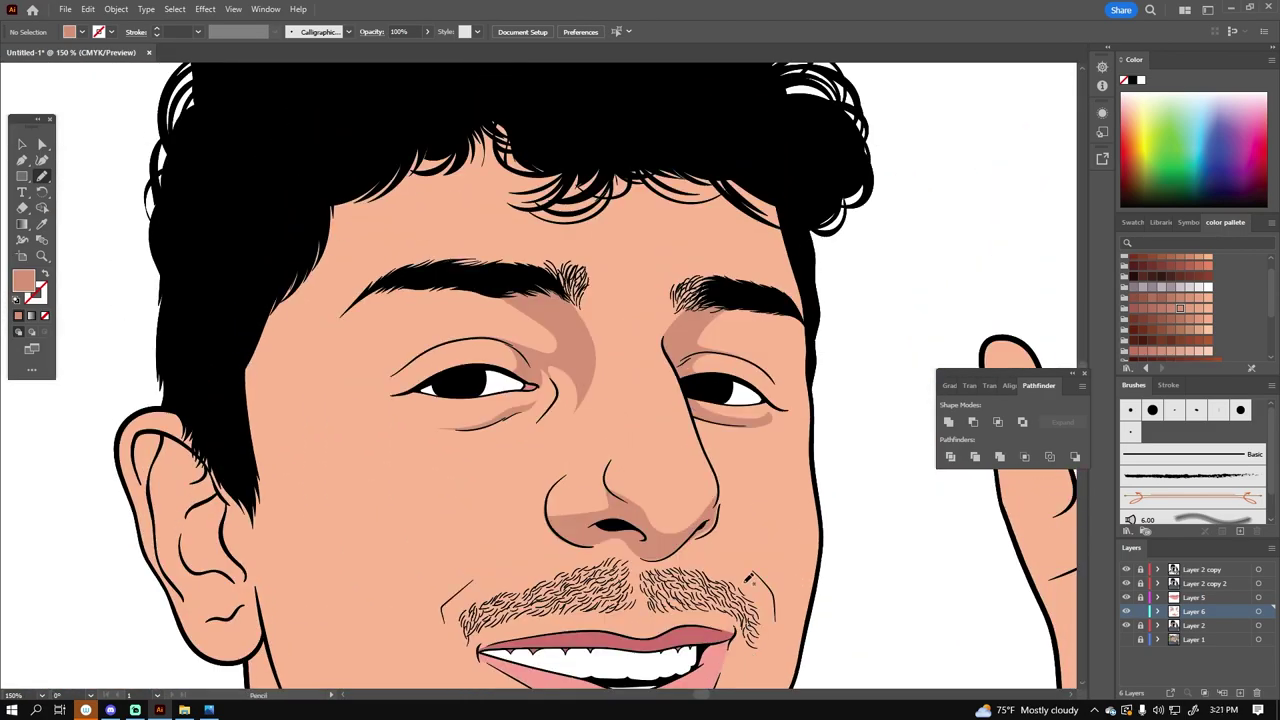
left_click_drag(473, 247, 470, 242)
left_click_drag(523, 180, 628, 178)
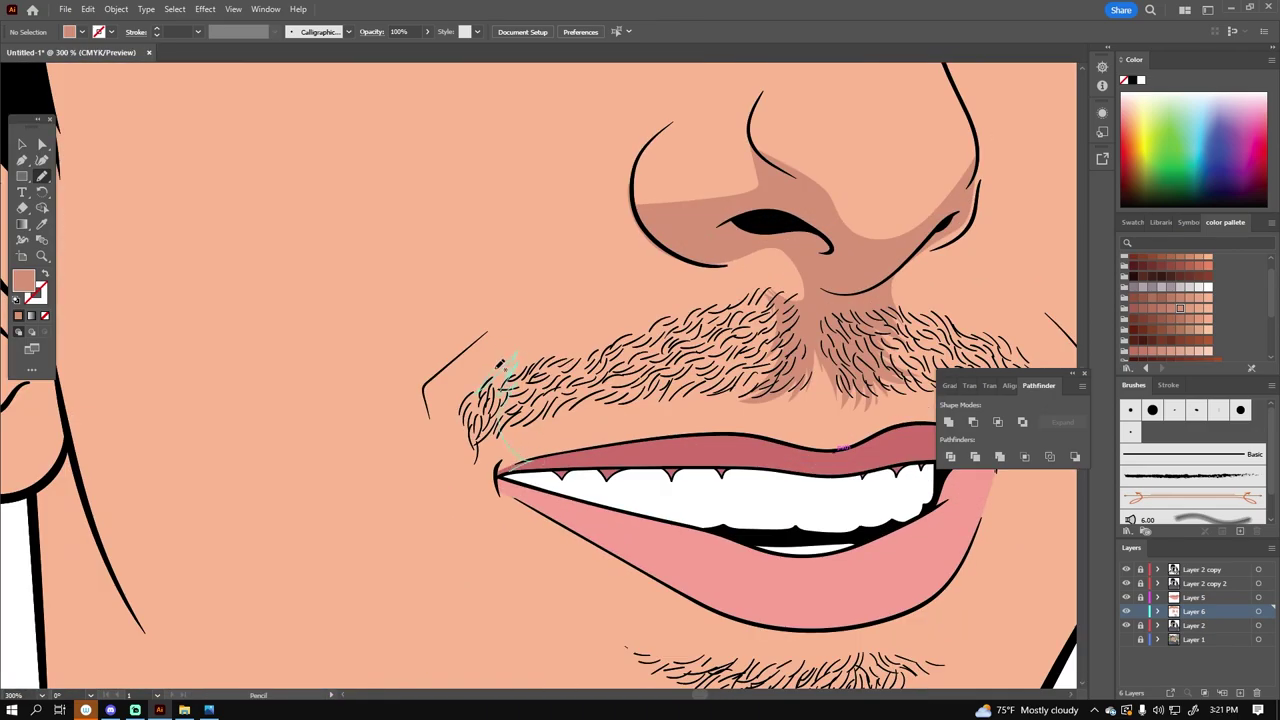
left_click_drag(500, 363, 452, 390)
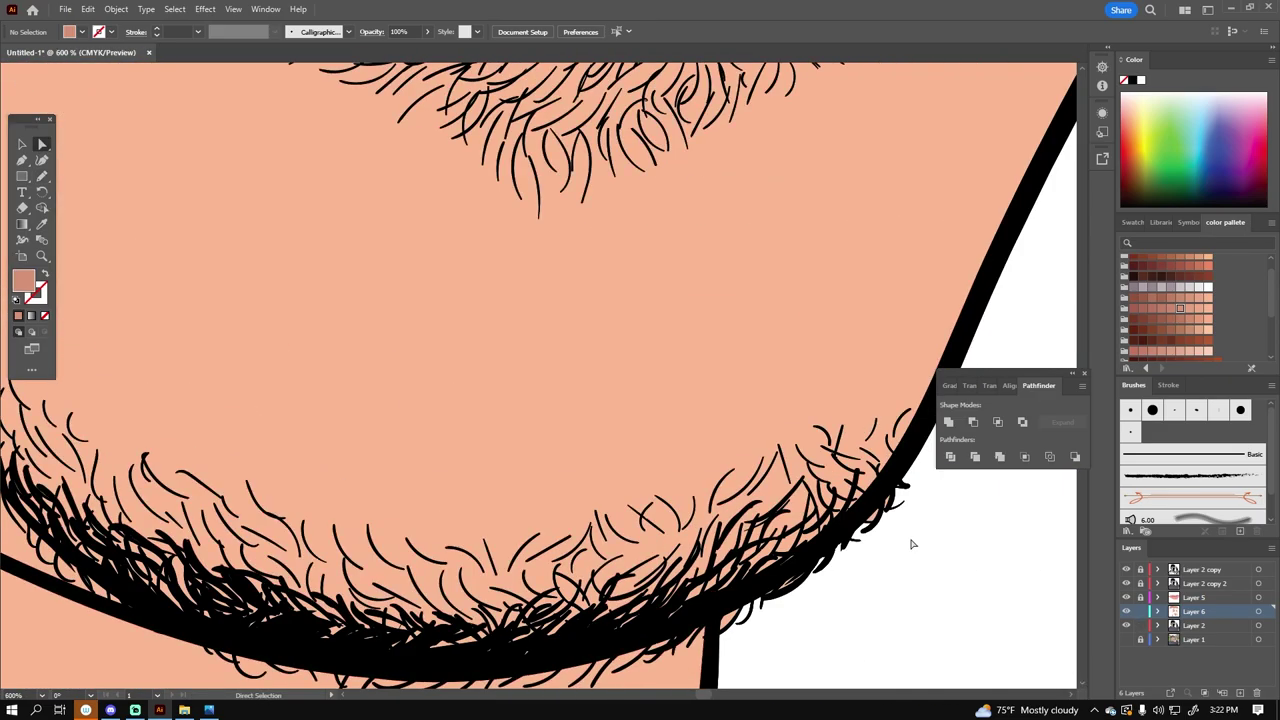
Step: Add darker shadow shapes along the jaw, the earlobe and inside the upper ear
key("n")
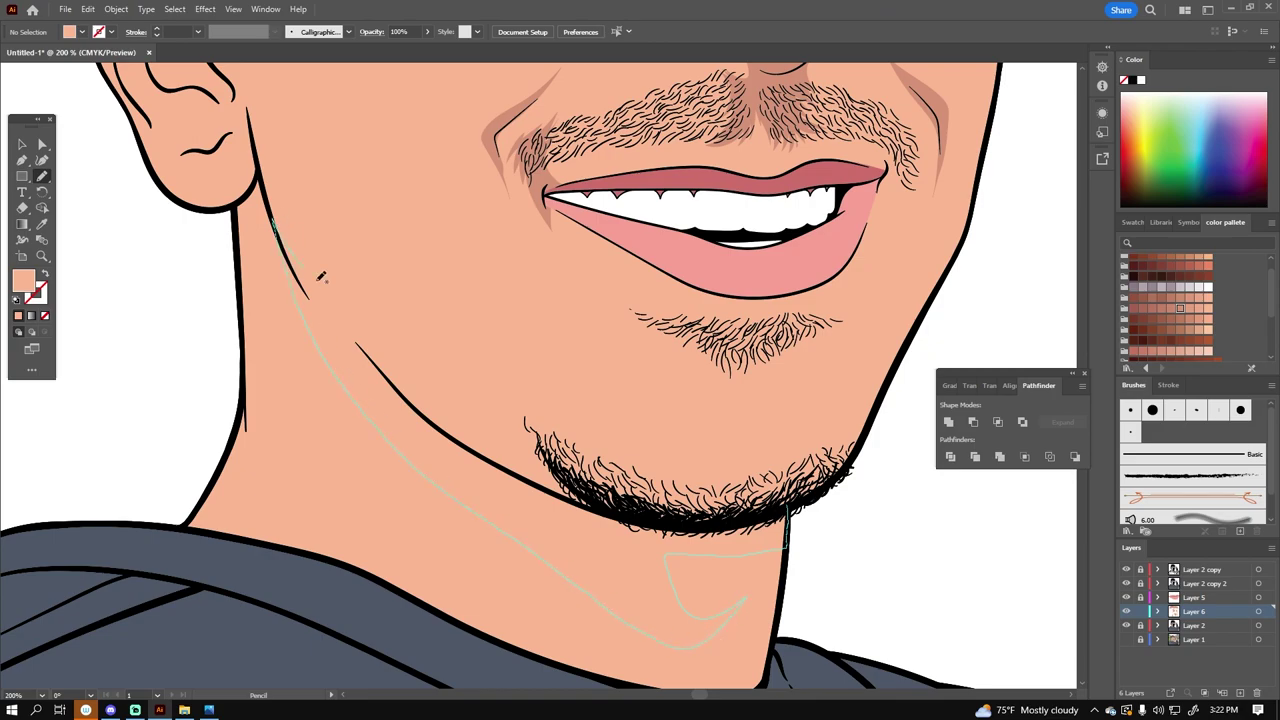
key("v")
left_click(480, 423)
scroll(300, 400, "up", 2)
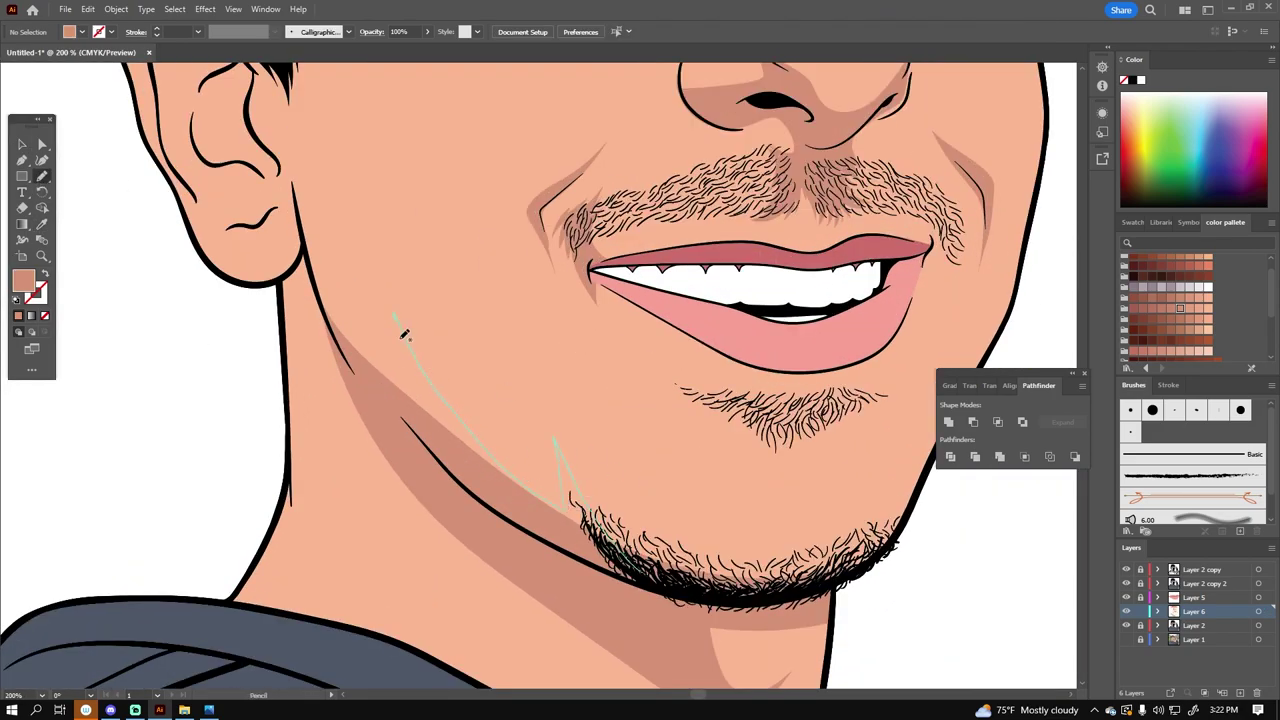
left_click_drag(404, 335, 400, 326)
scroll(450, 165, "up", 3)
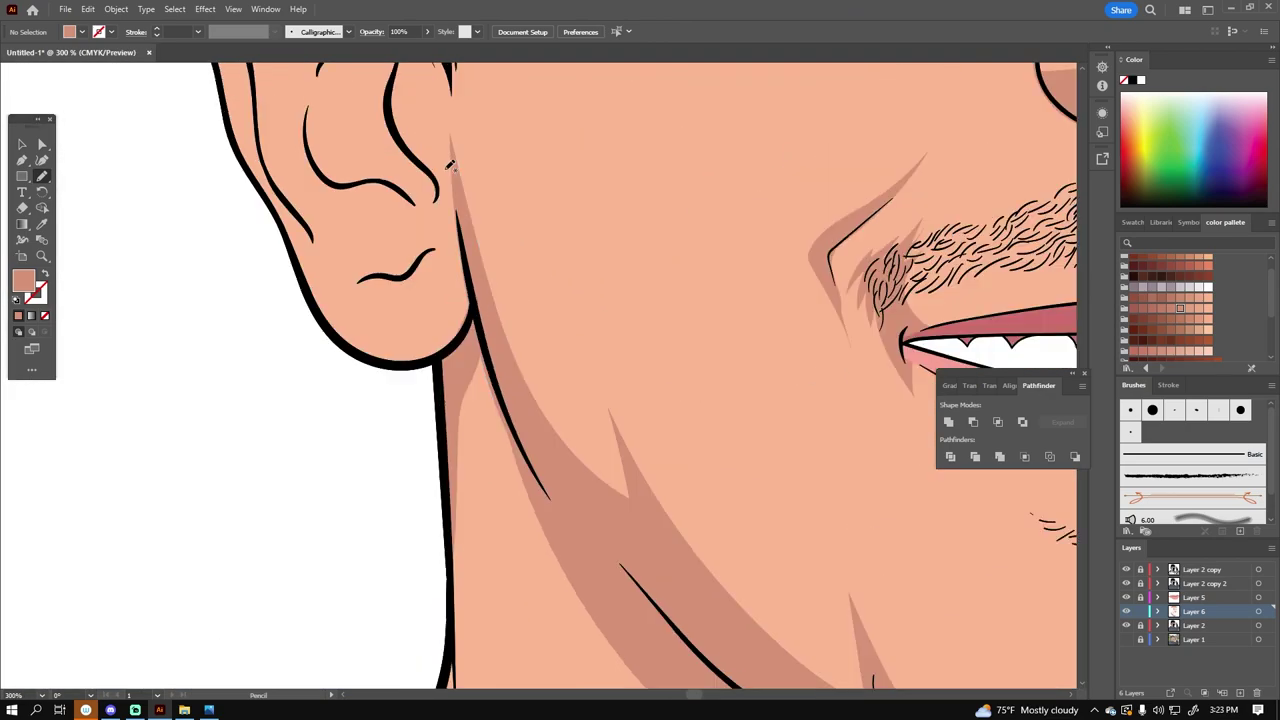
scroll(450, 165, "up", 3)
left_click_drag(470, 530, 356, 513)
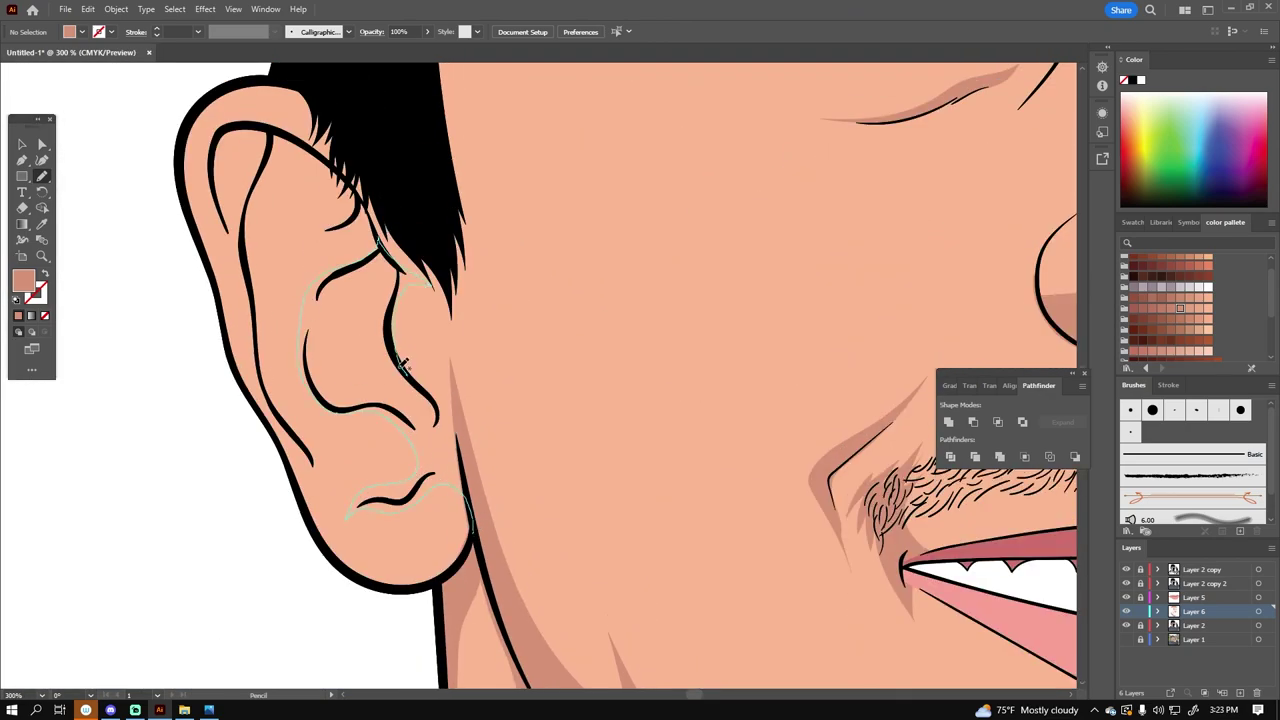
scroll(468, 428, "up", 1)
left_click_drag(370, 268, 326, 296)
key("ctrl+0")
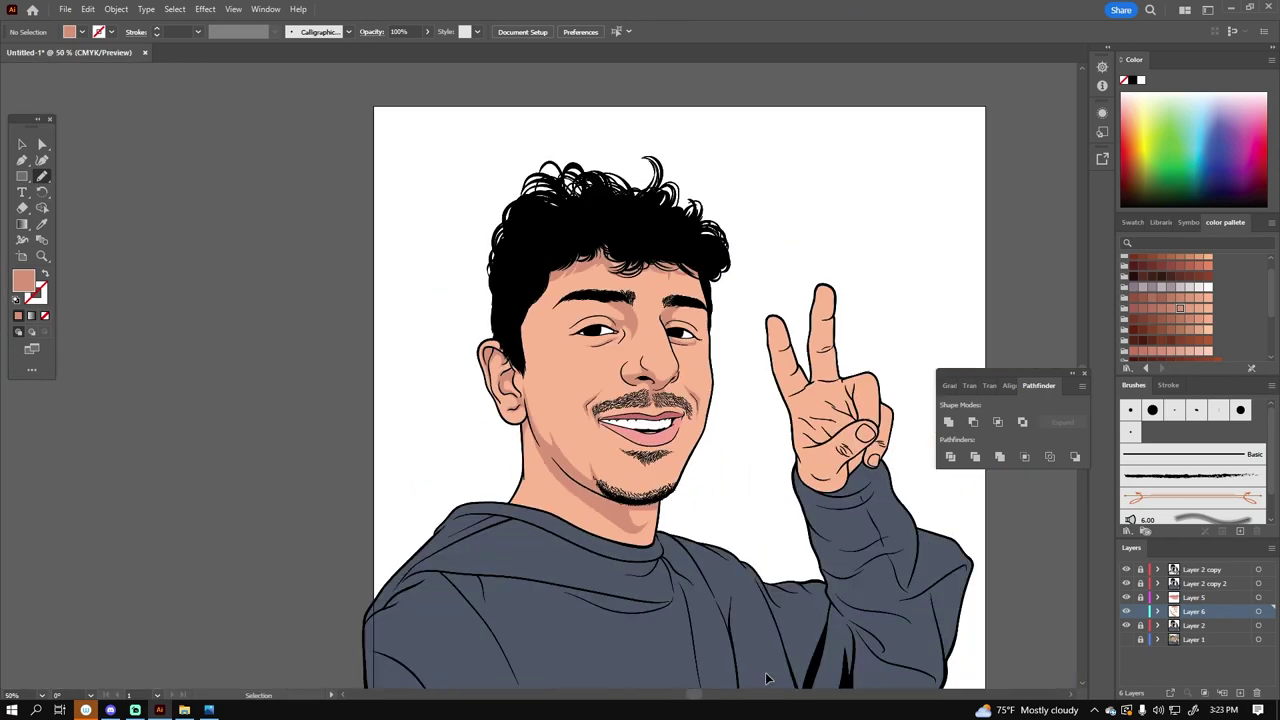
Step: Draw shadow shapes along the neck, under the chin, beside the inner eye corner and under the brow
scroll(487, 108, "up", 5)
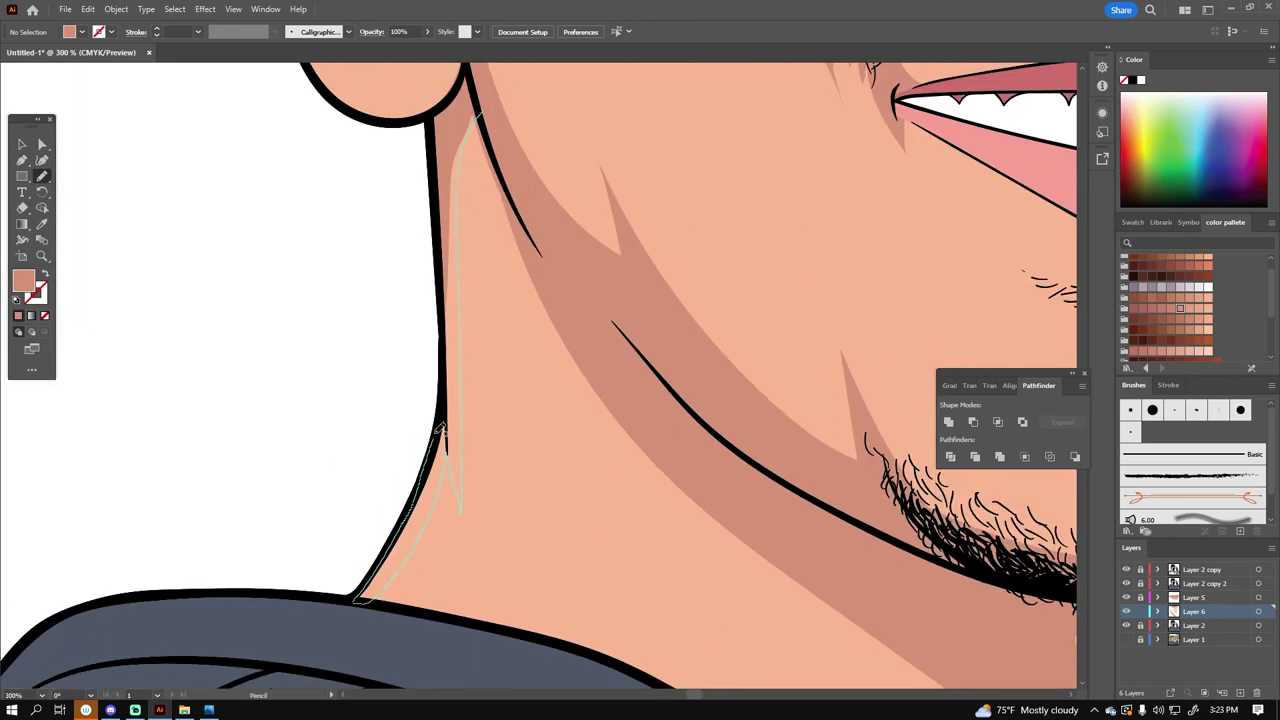
left_click_drag(437, 441, 465, 90)
scroll(470, 88, "down", 3)
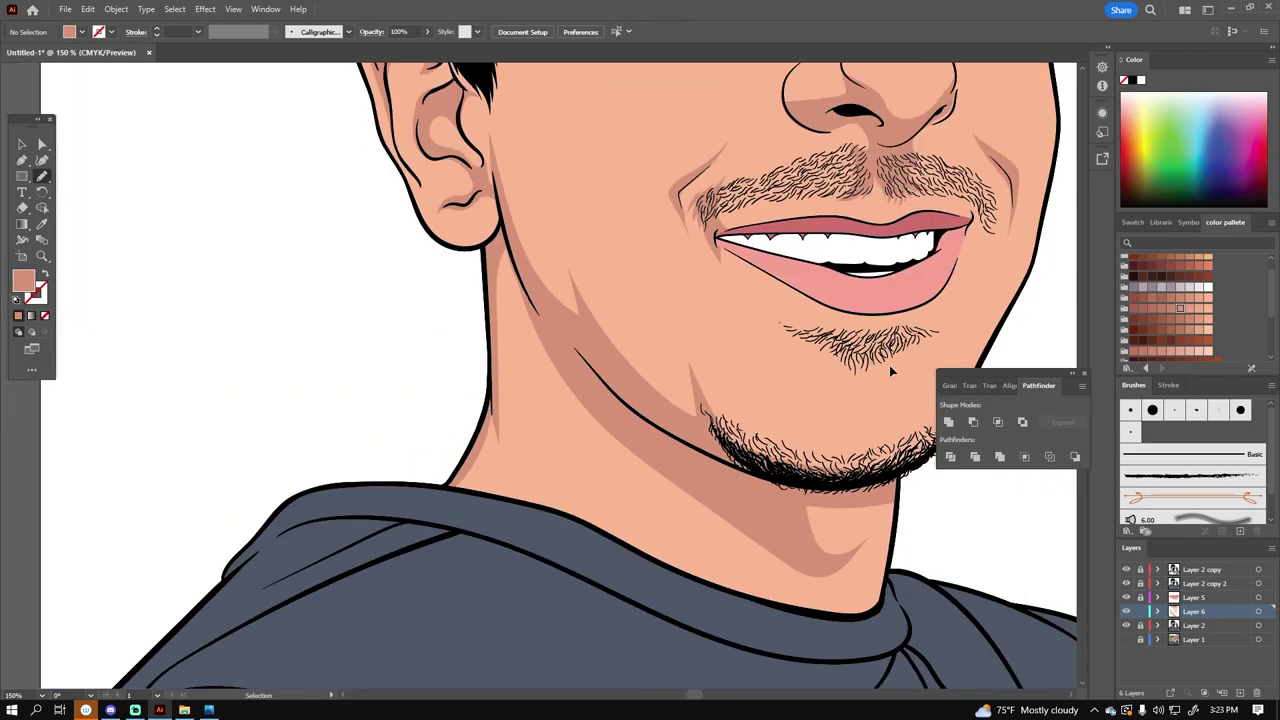
scroll(894, 371, "right", 2)
left_click_drag(655, 510, 578, 516)
key("ctrl+0")
scroll(510, 283, "up", 5)
left_click_drag(549, 318, 507, 272)
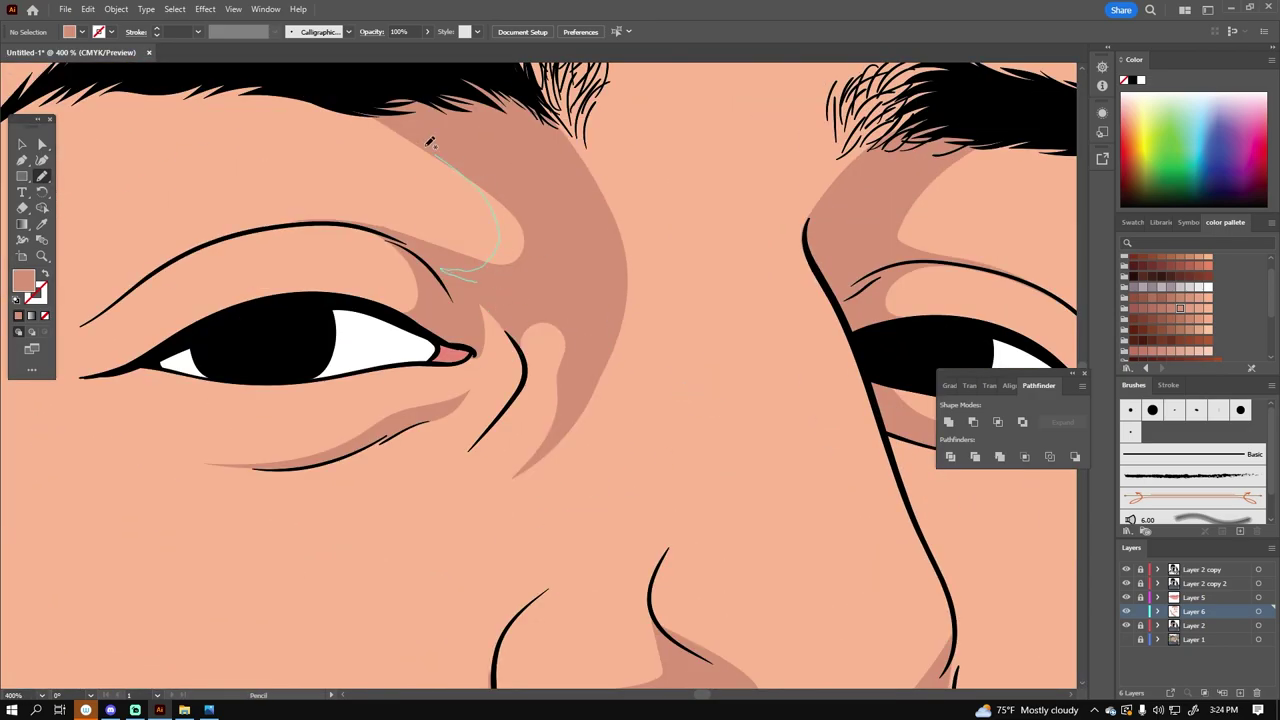
left_click_drag(456, 162, 450, 170)
key("ctrl+0")
Step: Shade under both eyes, then select all shadow paths and apply a new skin-tone swatch
scroll(530, 430, "up", 3)
scroll(575, 372, "up", 3)
left_click_drag(575, 372, 639, 460)
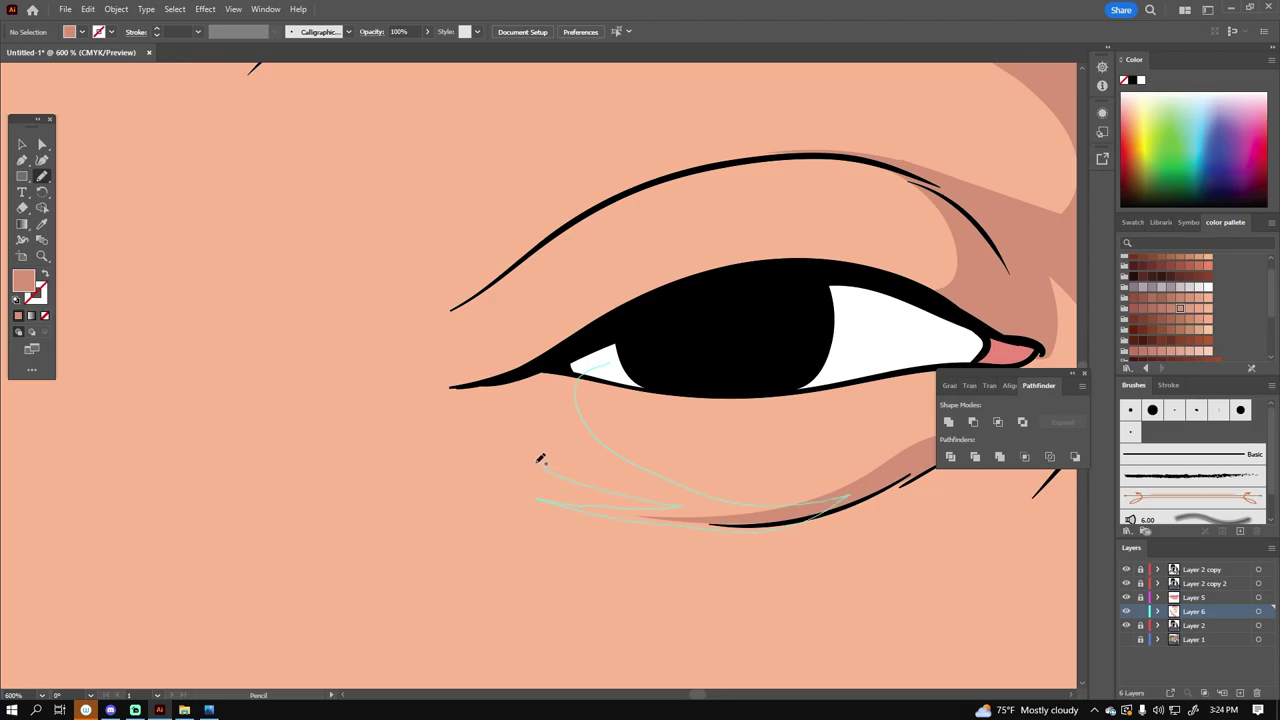
key("ctrl+0")
scroll(852, 481, "up", 4)
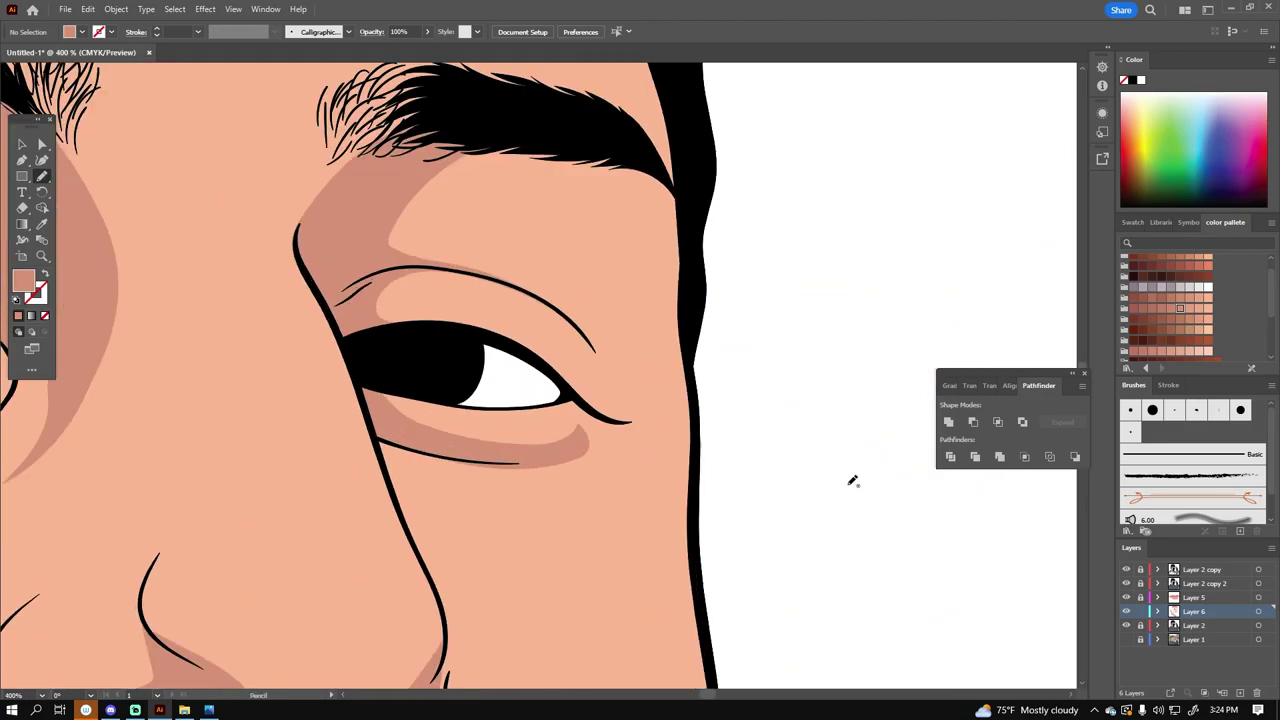
left_click_drag(619, 378, 625, 385)
key("ctrl+0")
key("v")
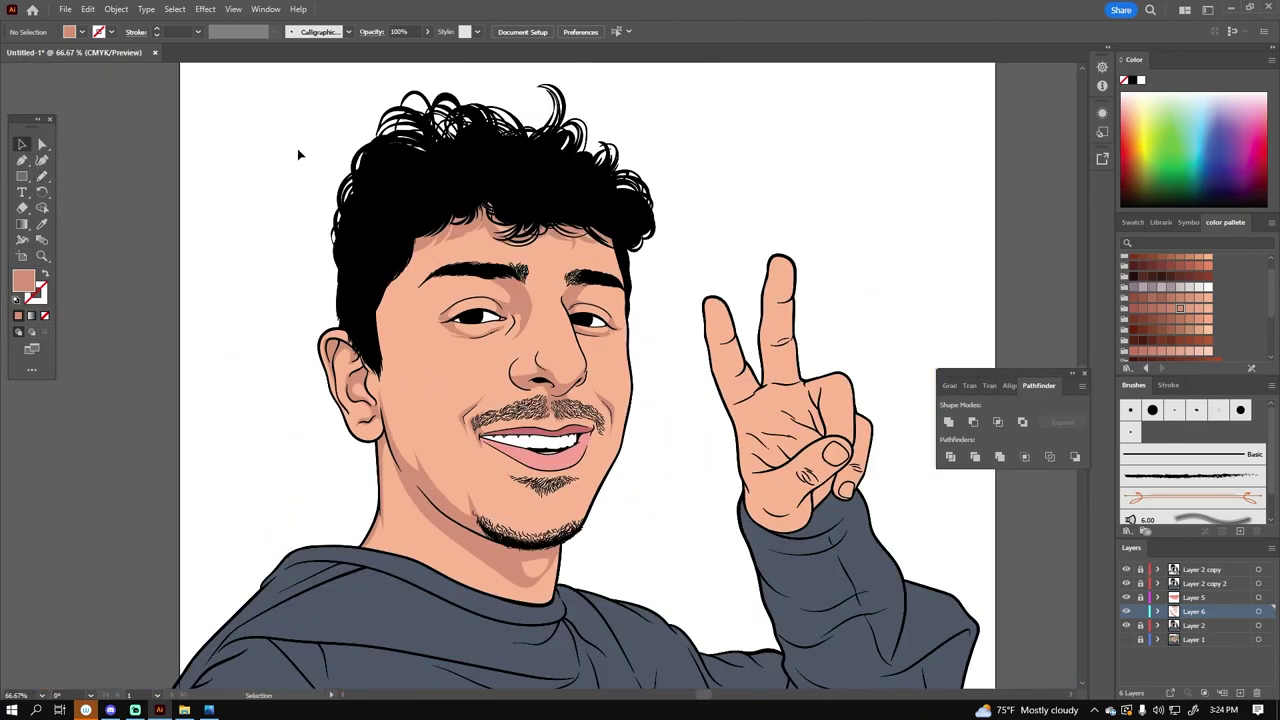
key("ctrl+a")
left_click(1170, 310)
left_click(686, 514)
scroll(686, 514, "down", 1)
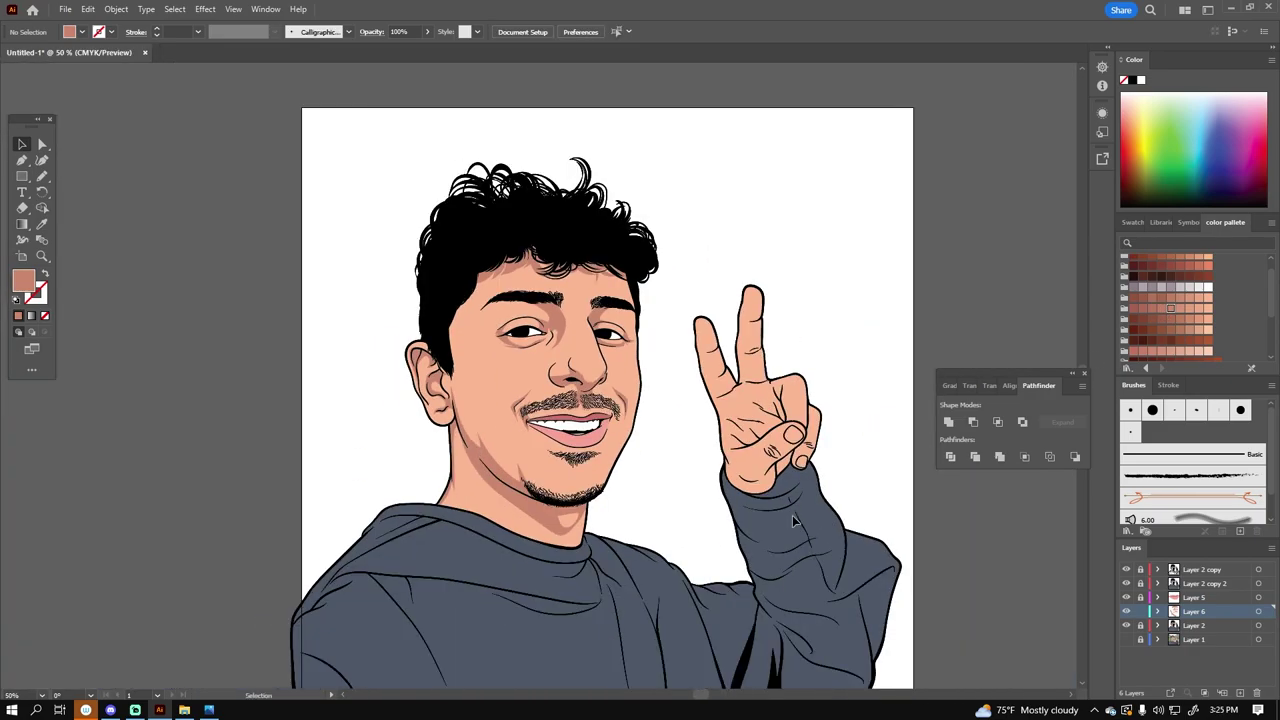
Step: With the Pencil, draw a darker shadow across the thumb base and palm
scroll(808, 485, "up", 3)
scroll(857, 500, "down", 1)
scroll(857, 500, "up", 3)
key("n")
left_click_drag(288, 345, 495, 600)
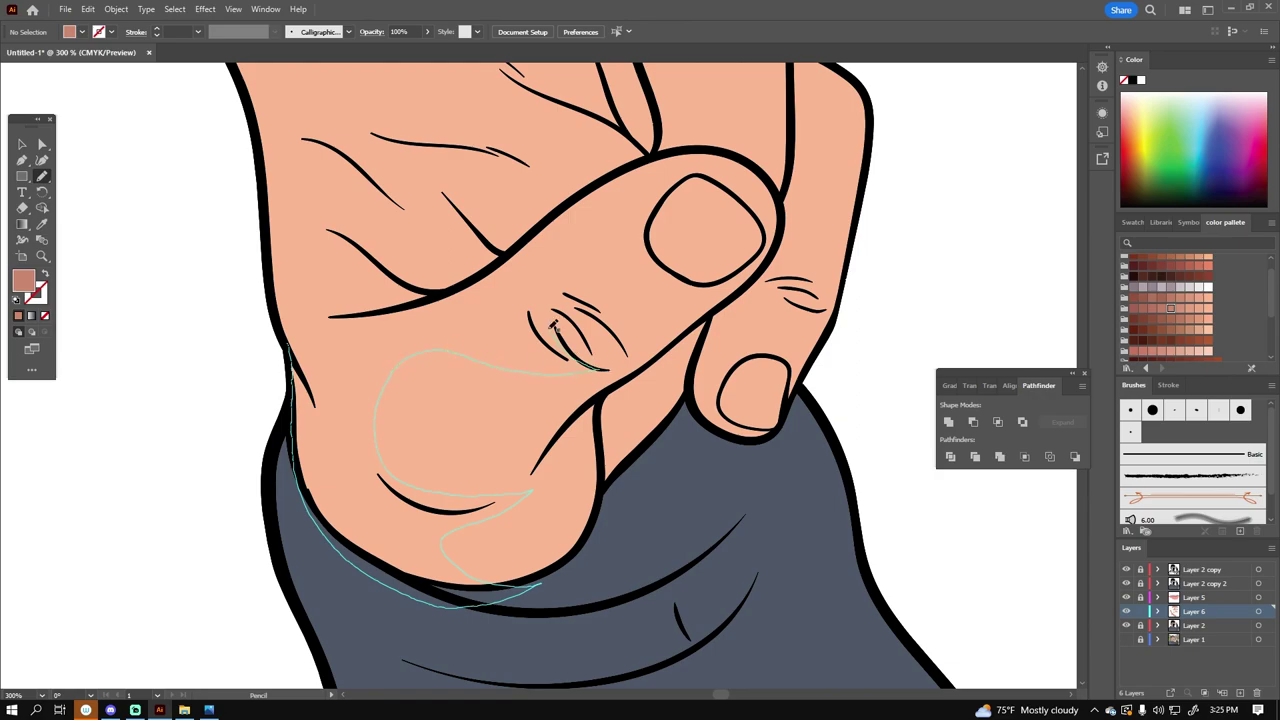
left_click_drag(558, 228, 558, 228)
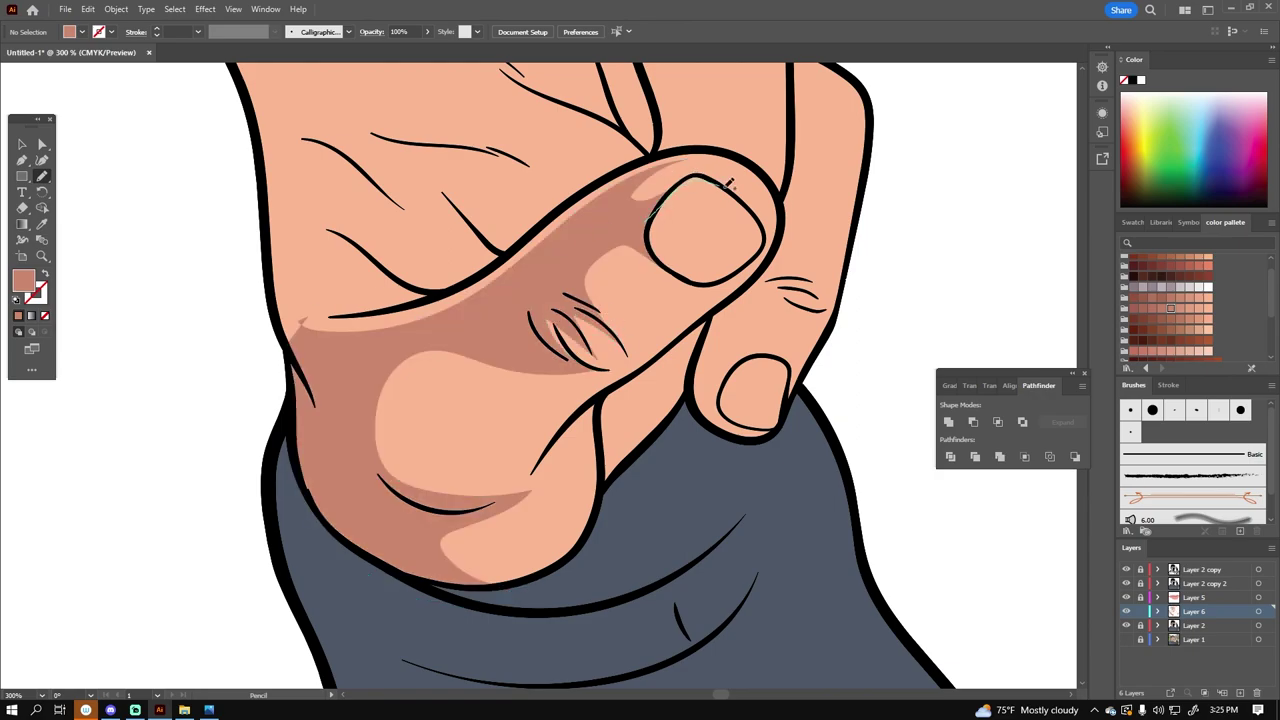
Step: Draw a darker shadow along the finger knuckle
scroll(774, 508, "down", 1)
scroll(528, 314, "up", 3)
scroll(471, 422, "up", 1)
scroll(471, 422, "down", 1)
left_click_drag(518, 456, 537, 510)
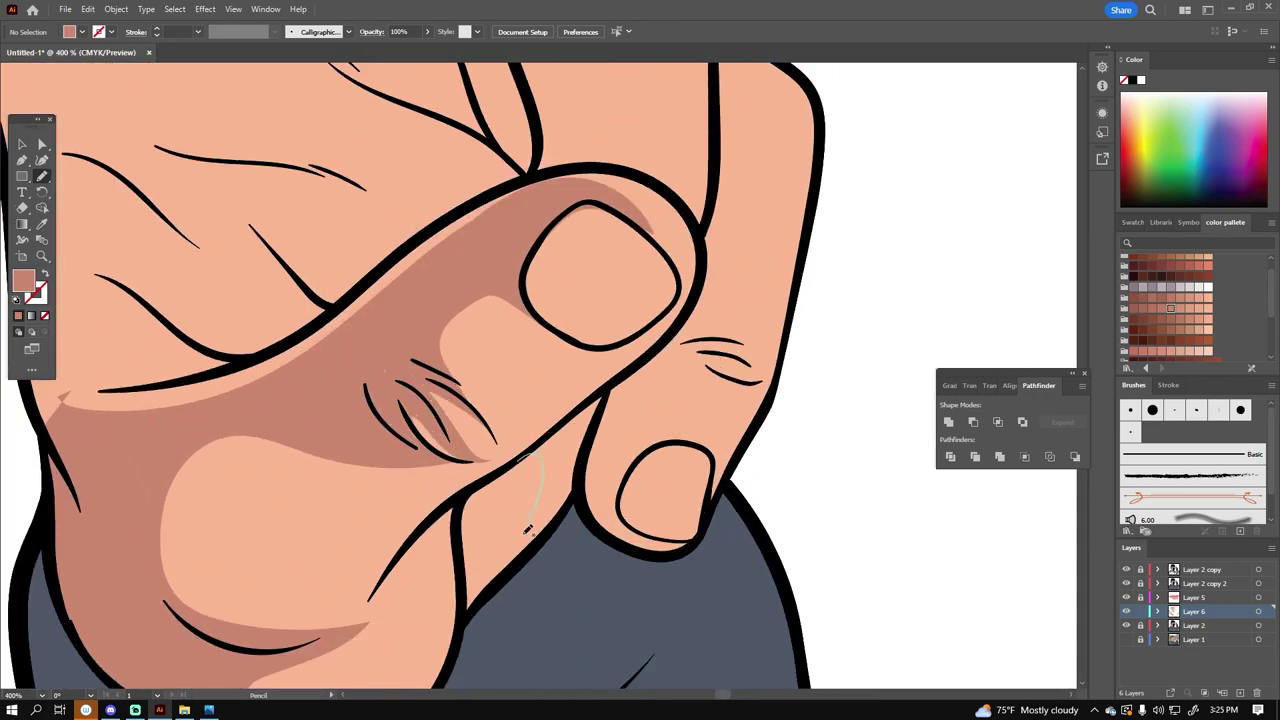
left_click_drag(722, 104, 720, 96)
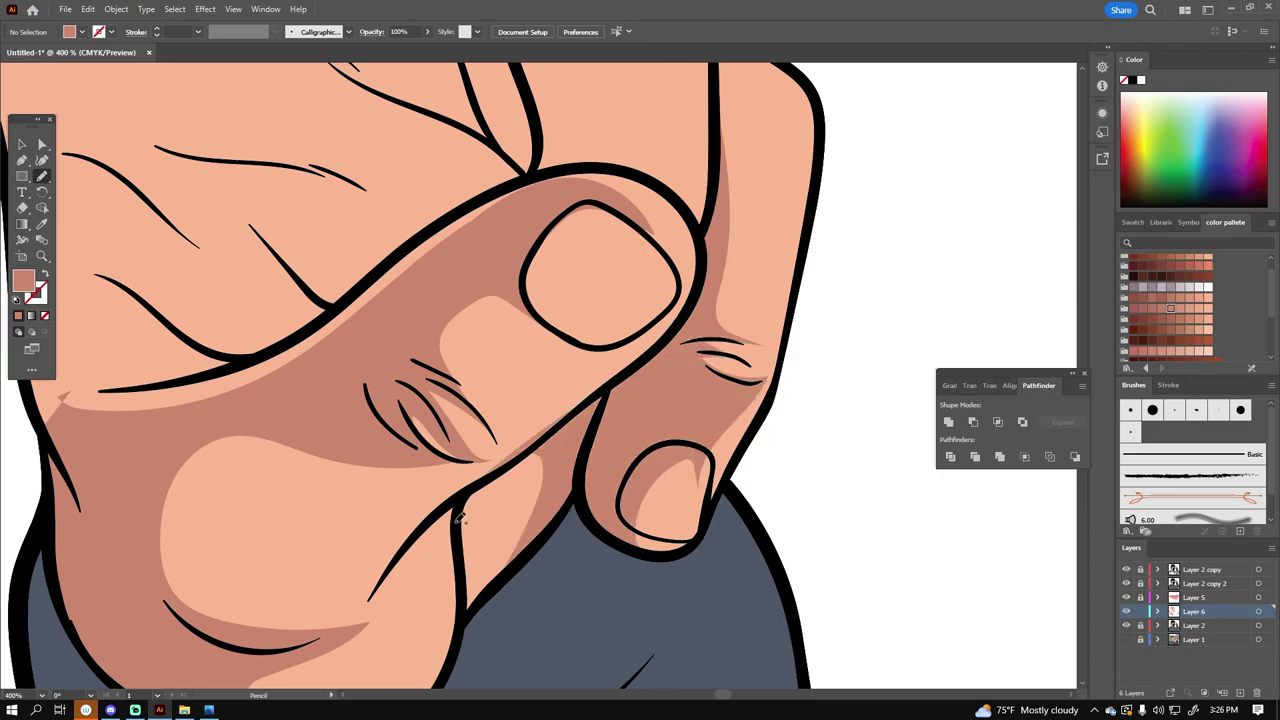
Step: Add darker shadow shapes along the thumb and filling the palm
scroll(729, 571, "down", 3)
scroll(353, 576, "up", 2)
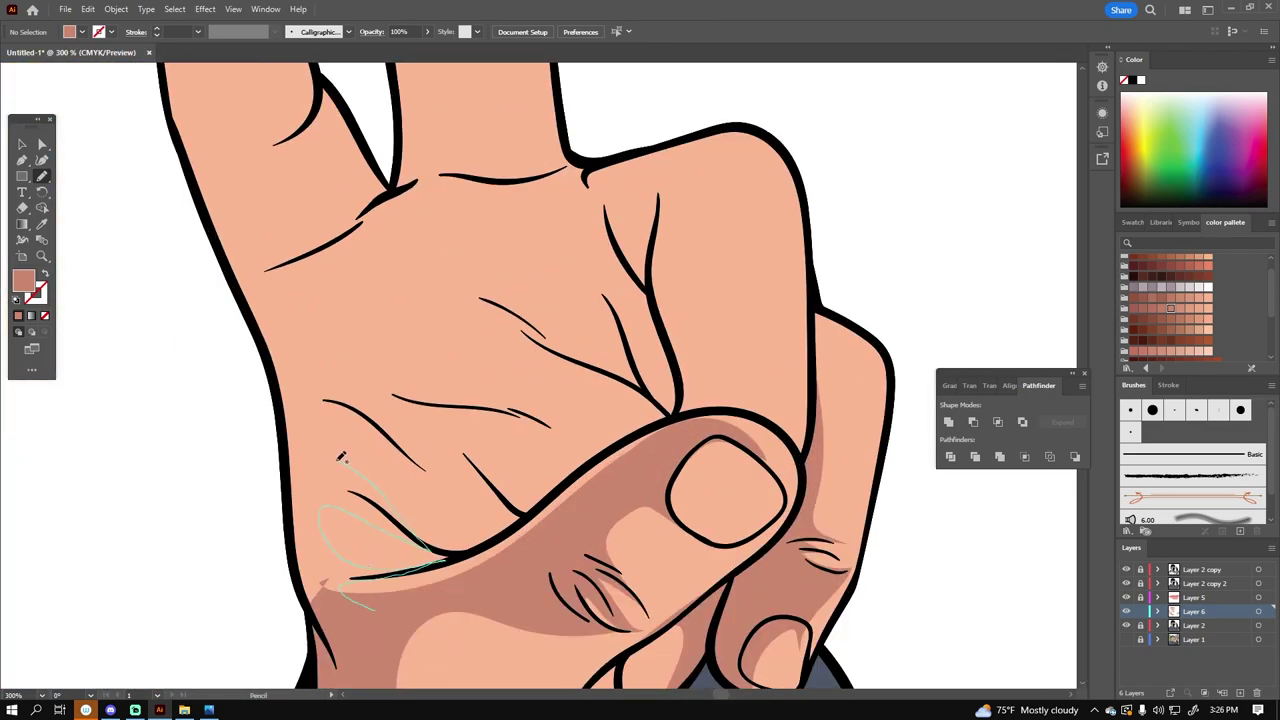
left_click_drag(250, 290, 250, 290)
scroll(300, 500, "down", 1)
scroll(330, 600, "up", 1)
left_click_drag(300, 595, 368, 643)
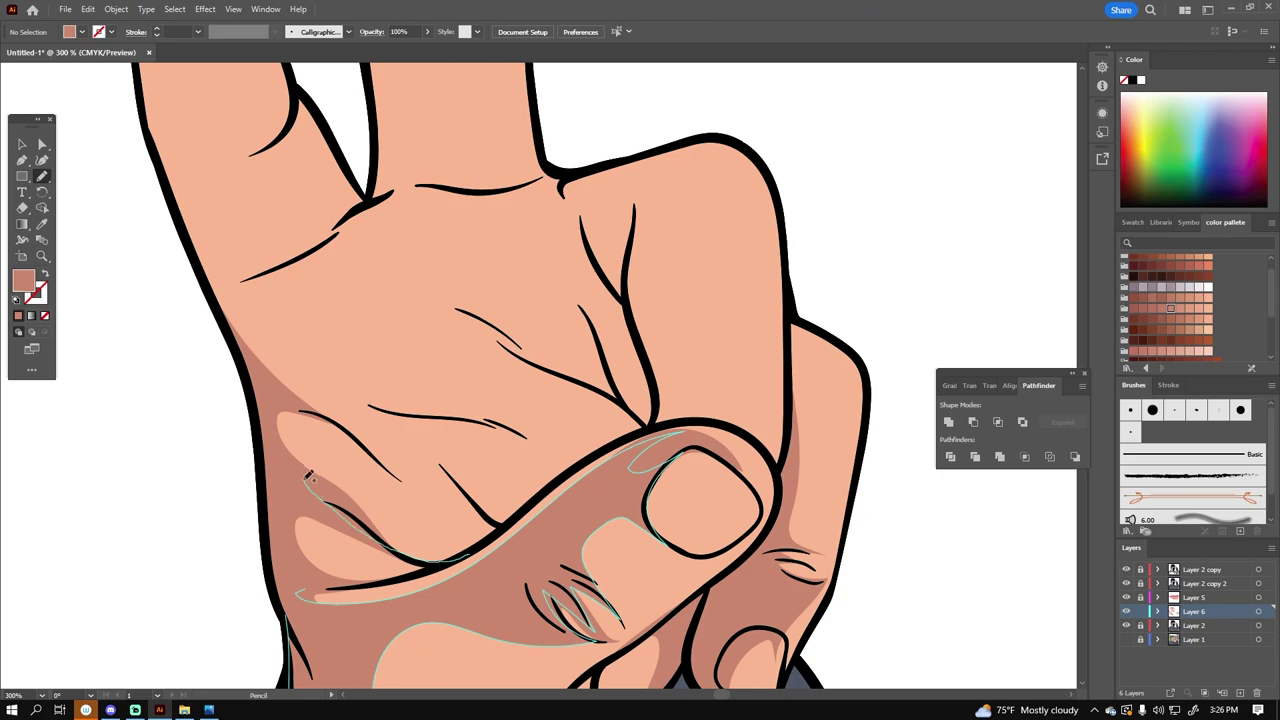
left_click_drag(547, 473, 343, 405)
left_click_drag(441, 416, 290, 350)
Step: Shade the thumb's top edge and the finger crease
scroll(763, 534, "down", 1)
scroll(359, 428, "up", 1)
scroll(355, 440, "down", 1)
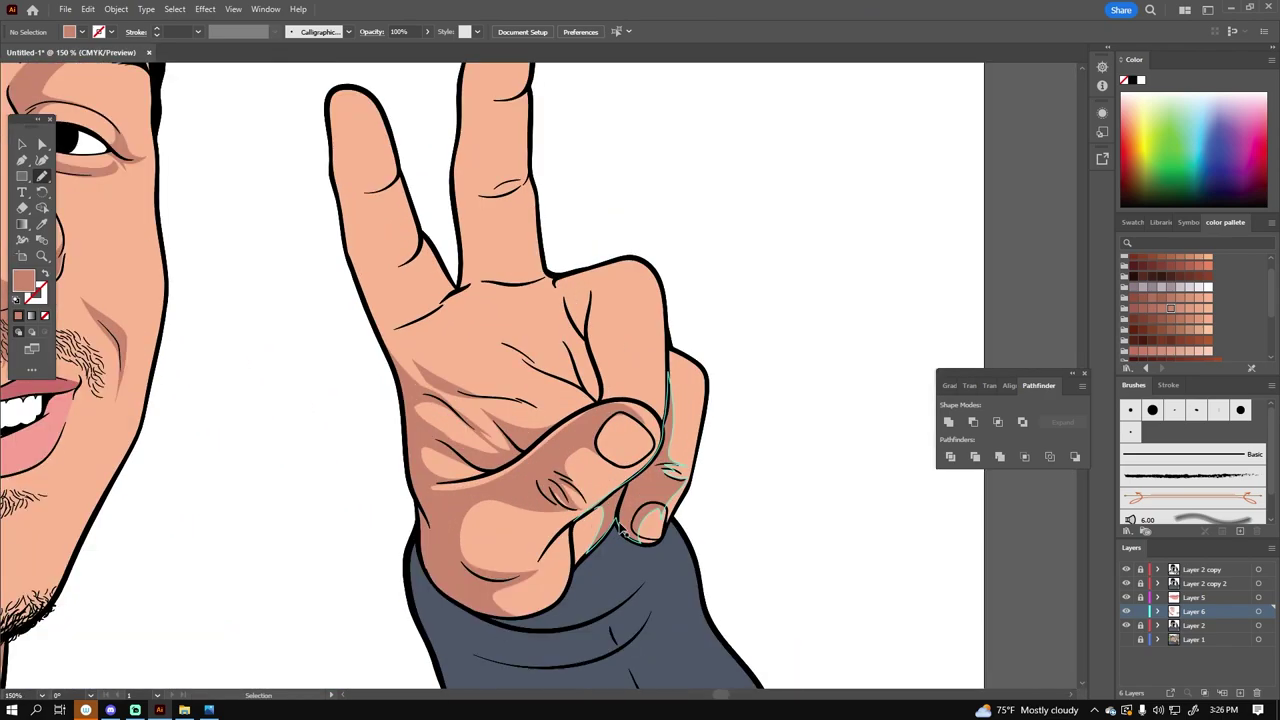
scroll(516, 548, "up", 1)
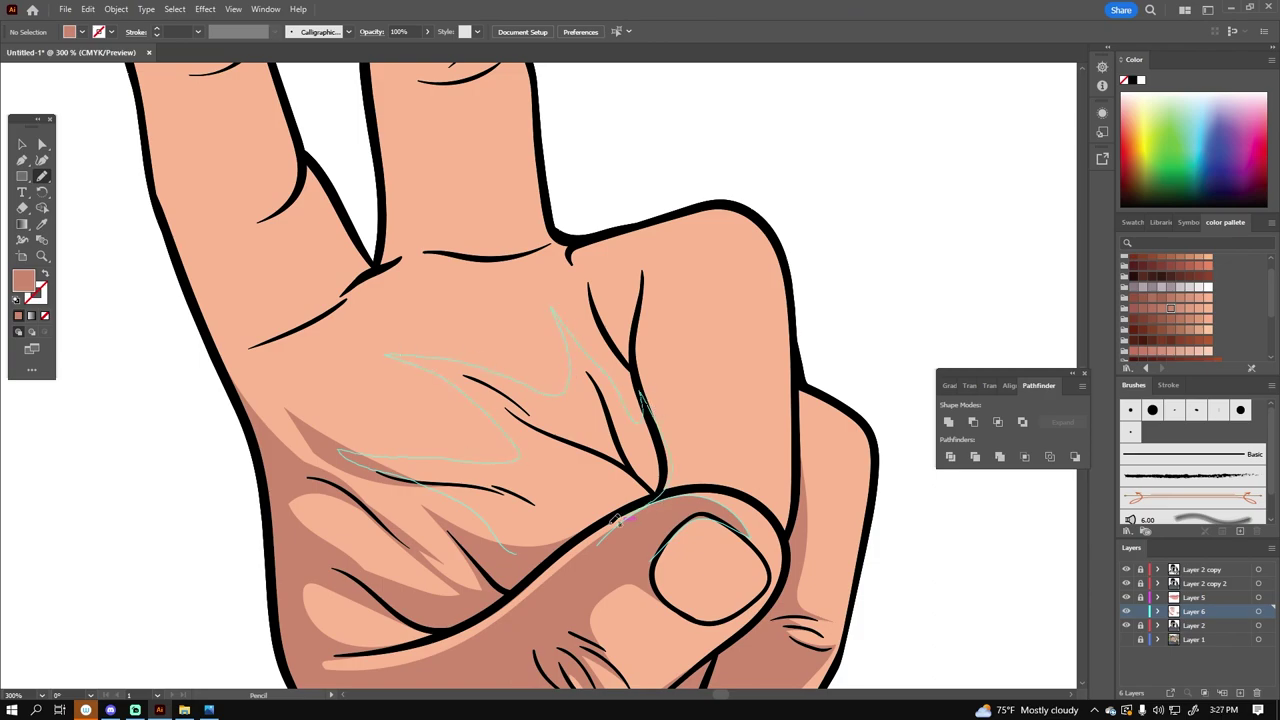
left_click_drag(630, 515, 790, 537)
left_click_drag(632, 368, 645, 303)
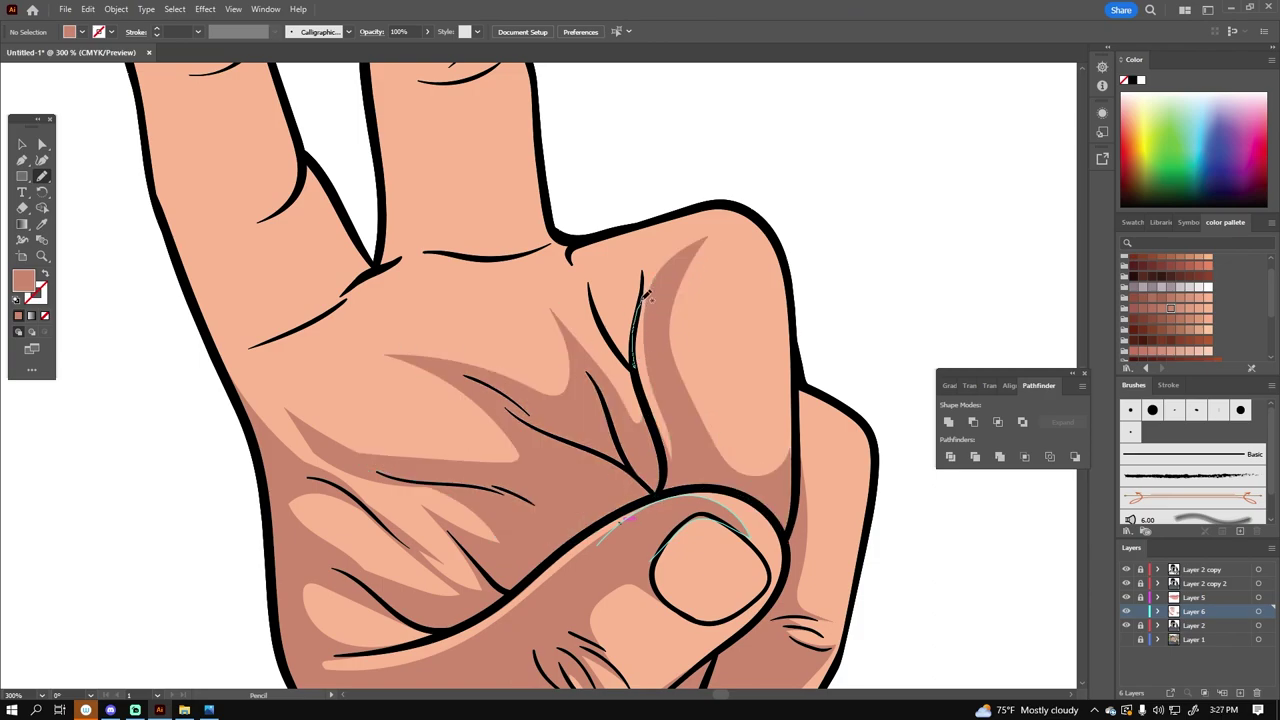
Step: Draw shadows up the middle finger and along the index finger's edge
scroll(917, 583, "down", 3)
scroll(820, 551, "up", 3)
scroll(383, 505, "up", 1)
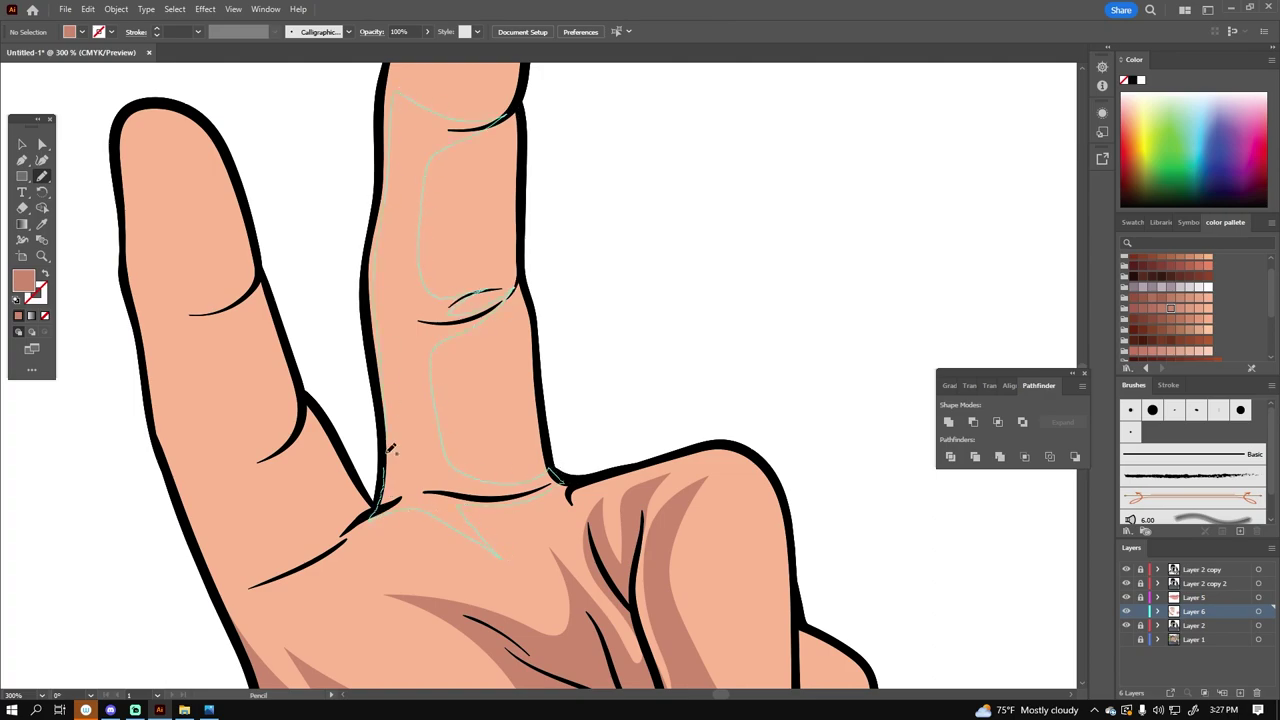
scroll(391, 423, "up", 4)
left_click_drag(493, 372, 447, 258)
scroll(395, 388, "down", 3)
scroll(520, 420, "up", 3)
left_click_drag(512, 563, 548, 625)
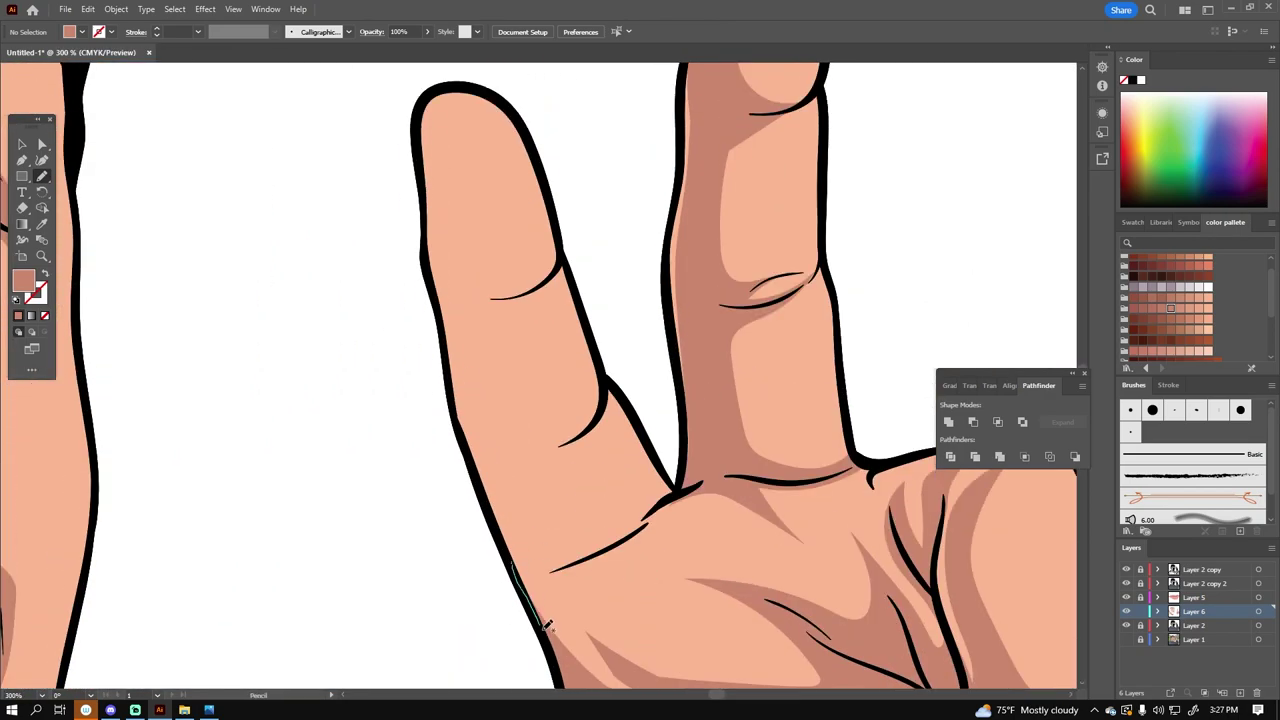
left_click_drag(441, 213, 443, 214)
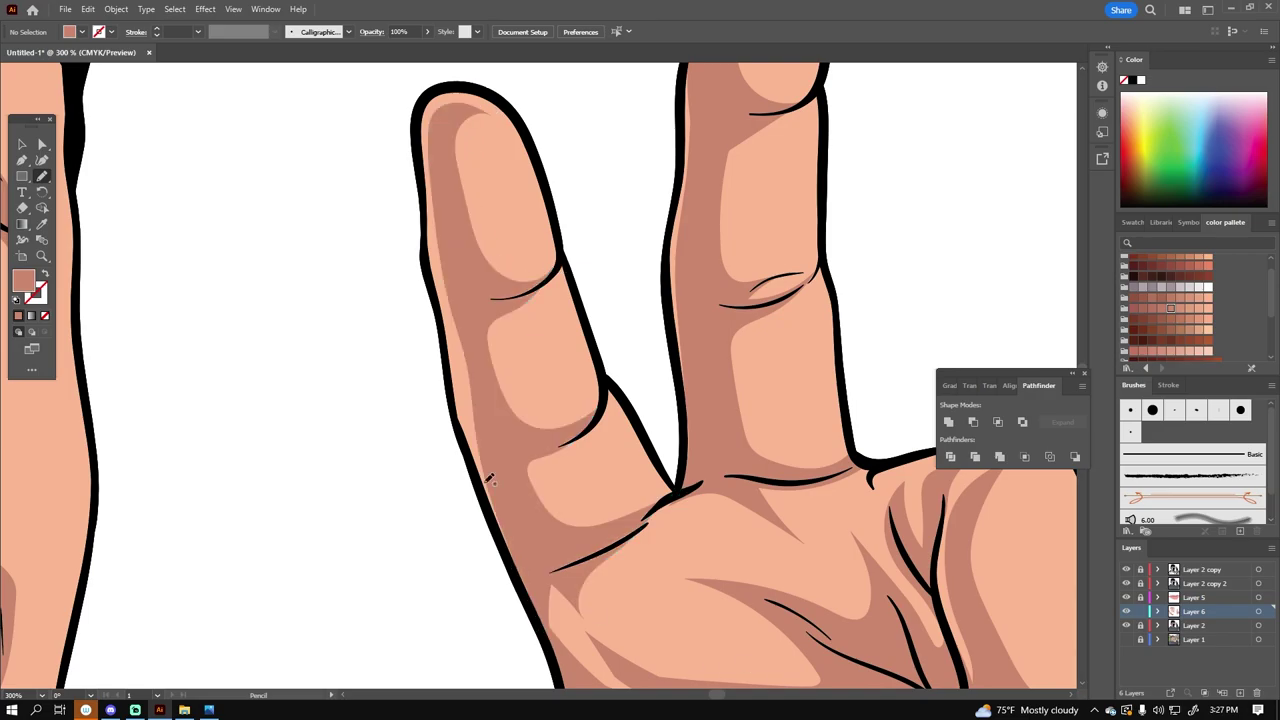
Step: Draw a darker shadow under the eyebrow
scroll(432, 211, "down", 3)
scroll(714, 569, "up", 3)
scroll(300, 300, "up", 3)
left_click_drag(232, 298, 310, 315)
scroll(310, 315, "down", 3)
scroll(520, 420, "up", 4)
Step: Draw a shadow shape beside the nostril, then view the whole artboard
left_click_drag(510, 432, 458, 386)
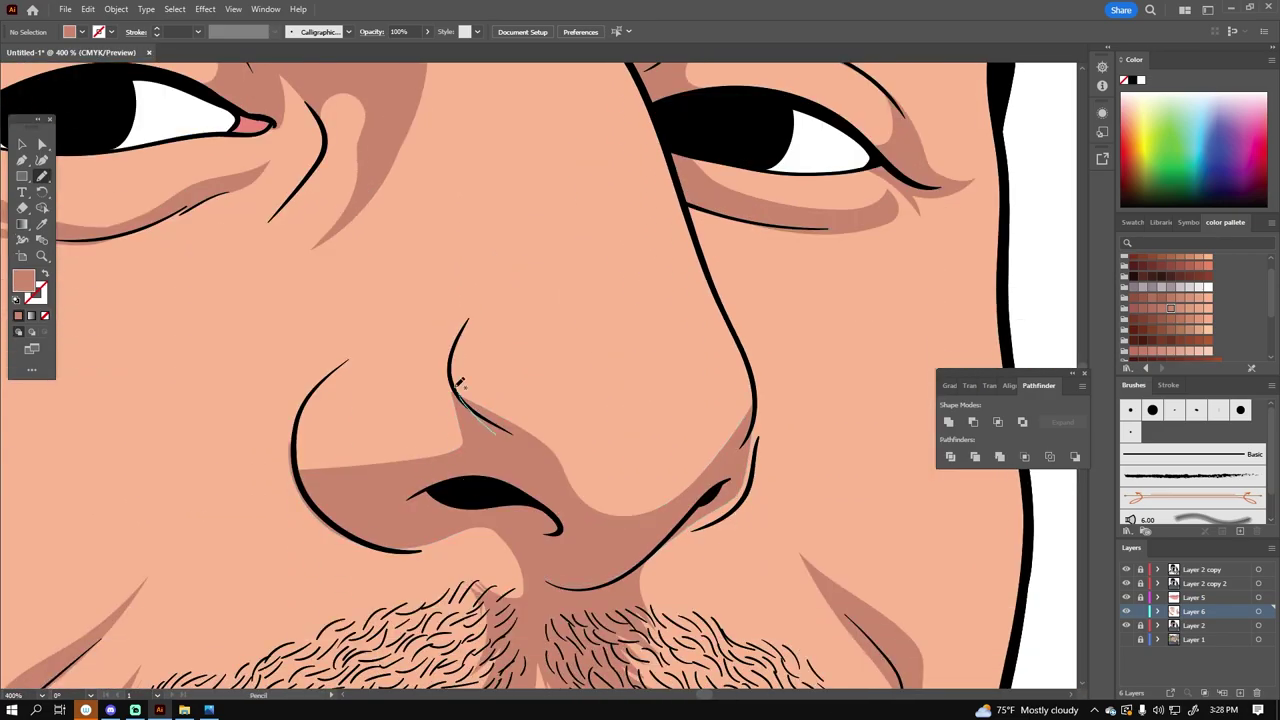
left_click_drag(360, 348, 360, 349)
scroll(360, 349, "down", 2)
scroll(671, 509, "up", 2)
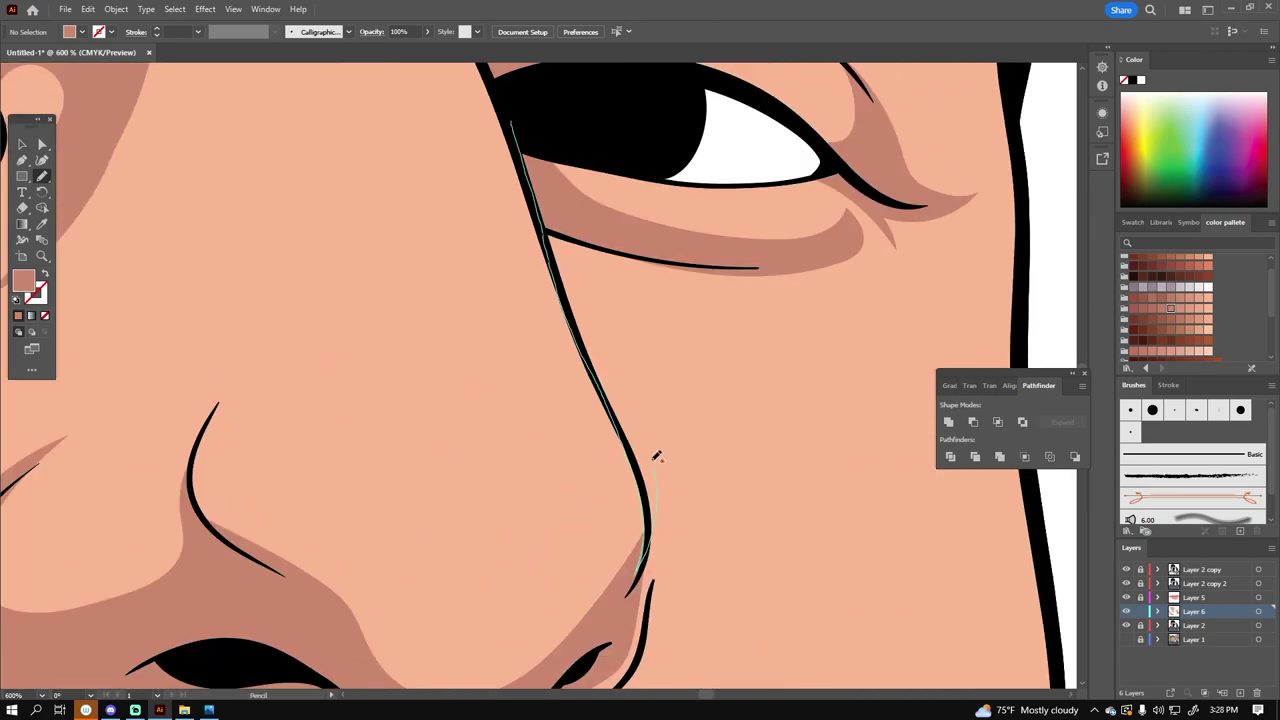
scroll(663, 486, "down", 3)
scroll(291, 137, "down", 2)
key("v")
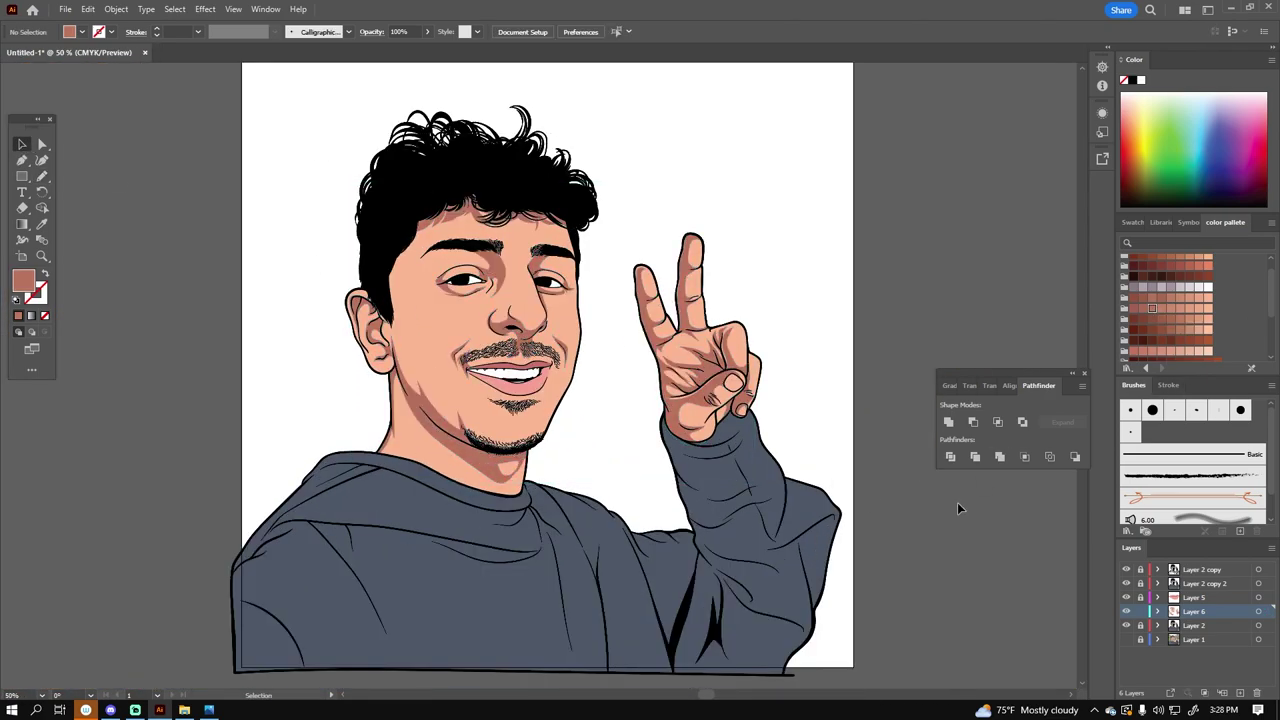
Step: On a new layer, draw a lighter pink skin highlight along the nose bridge
left_click(1194, 625)
key("ctrl+l")
left_click(1180, 308)
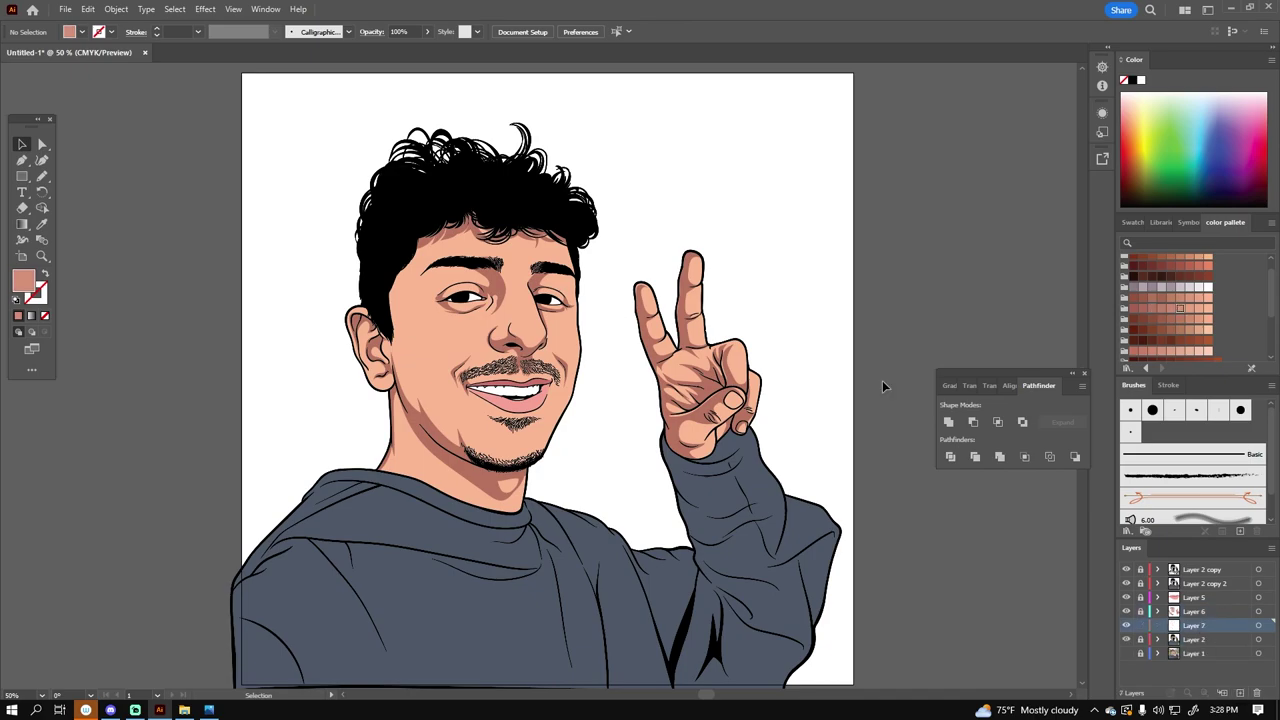
key("n")
scroll(185, 224, "up", 3)
scroll(505, 364, "up", 5)
left_click_drag(567, 543, 432, 180)
Step: Draw a light skin highlight shape around the right eye
key("ctrl+0")
key("v")
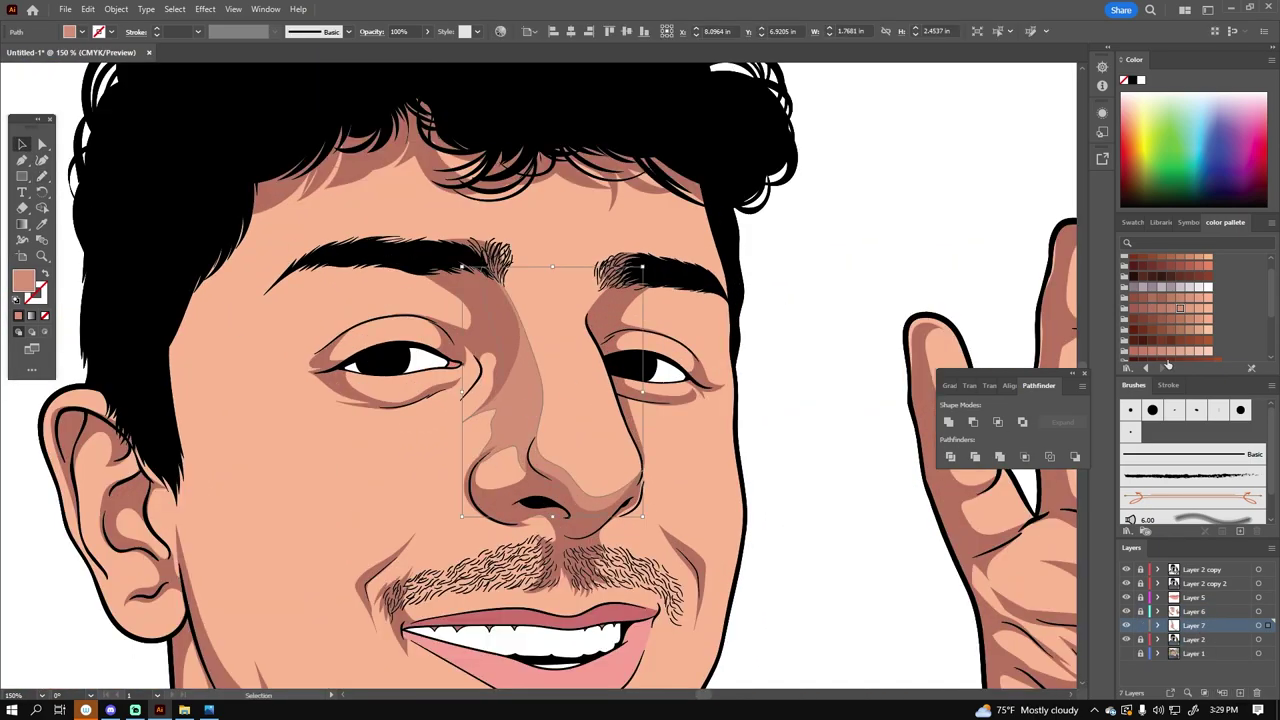
scroll(760, 558, "up", 3)
scroll(775, 553, "up", 3)
key("n")
scroll(497, 617, "up", 2)
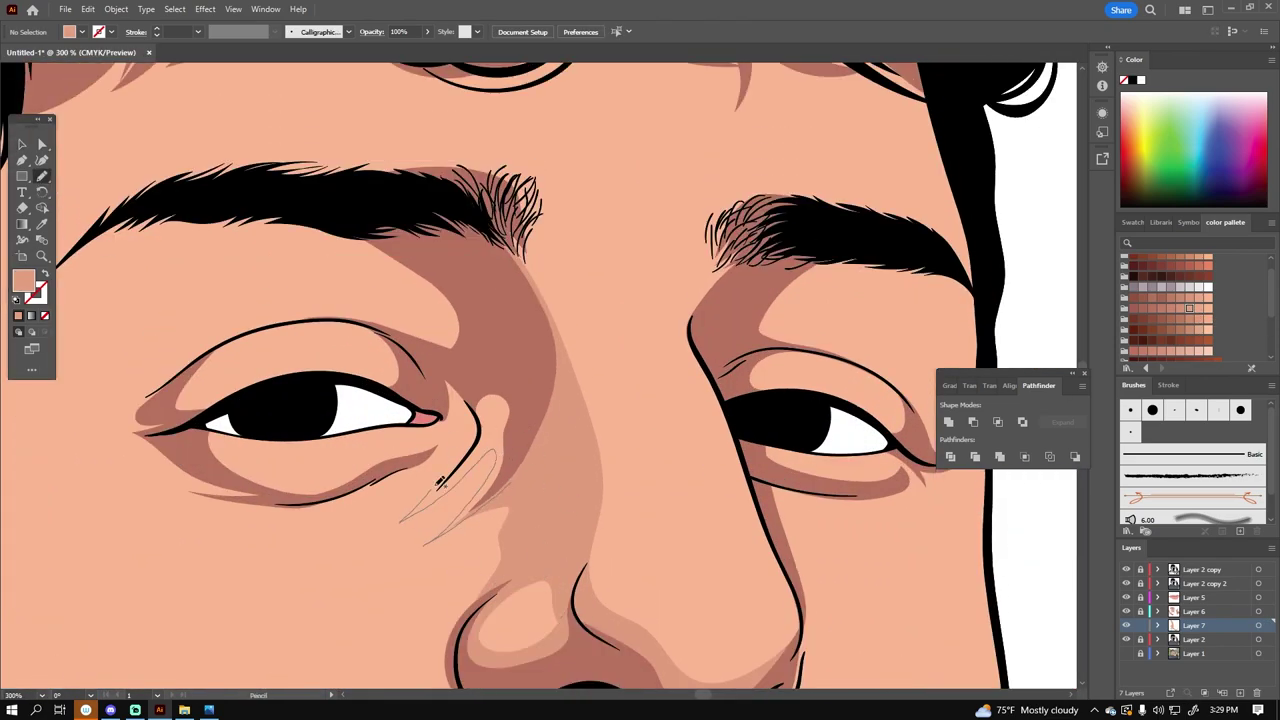
scroll(228, 468, "up", 2)
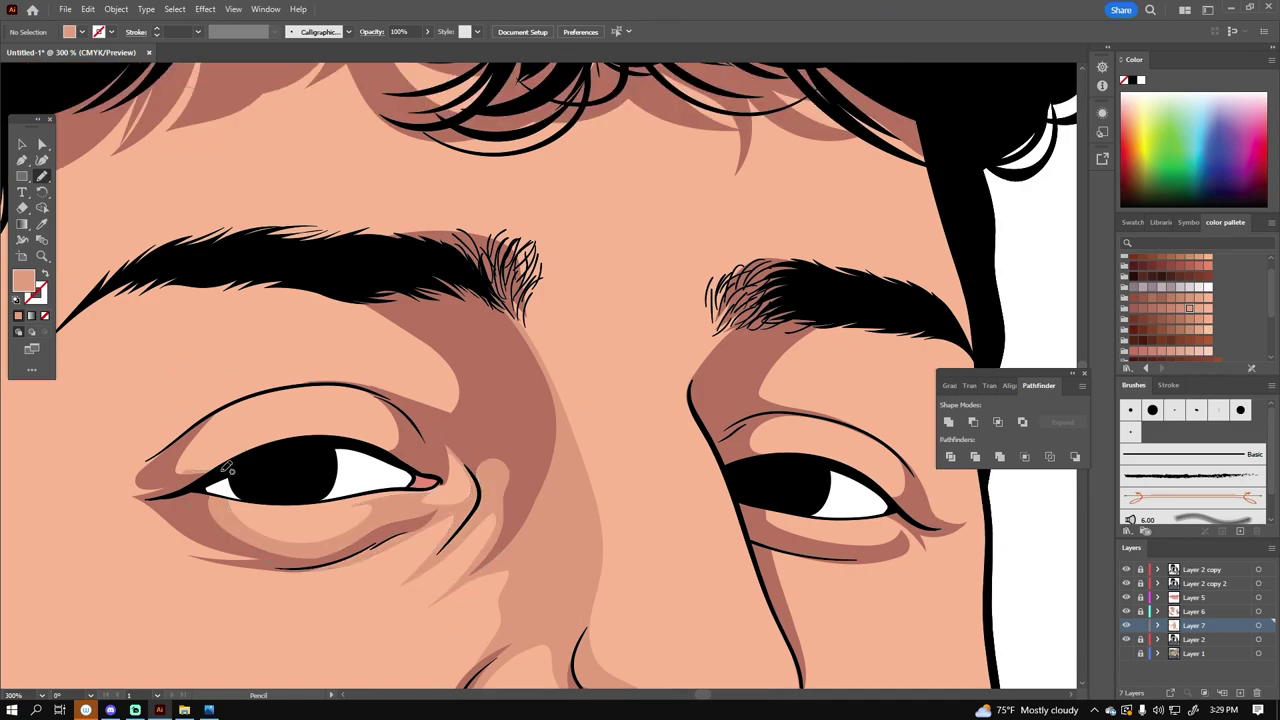
scroll(175, 447, "down", 6)
scroll(601, 553, "up", 6)
left_click_drag(500, 477, 628, 514)
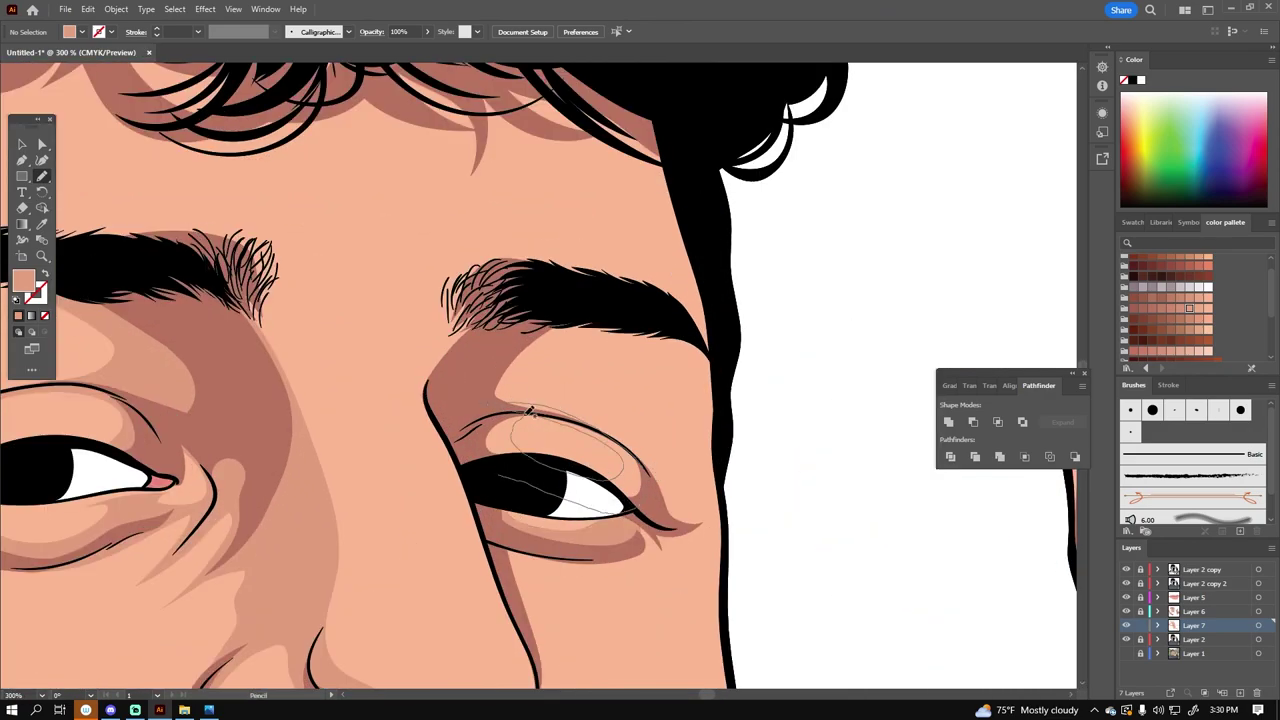
Step: Add a highlight along the lower mustache, undoing the stray strokes
scroll(522, 415, "down", 6)
scroll(388, 497, "up", 6)
left_click_drag(320, 510, 388, 497)
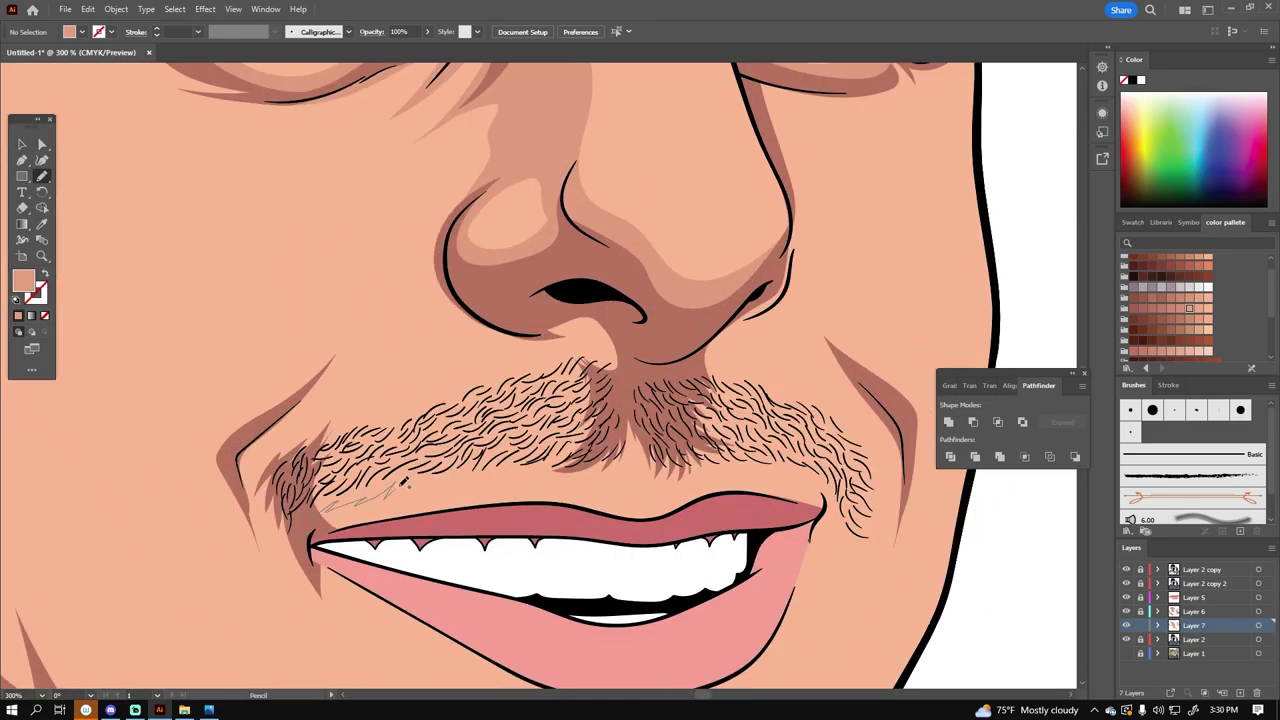
key("ctrl+z")
key("ctrl+z")
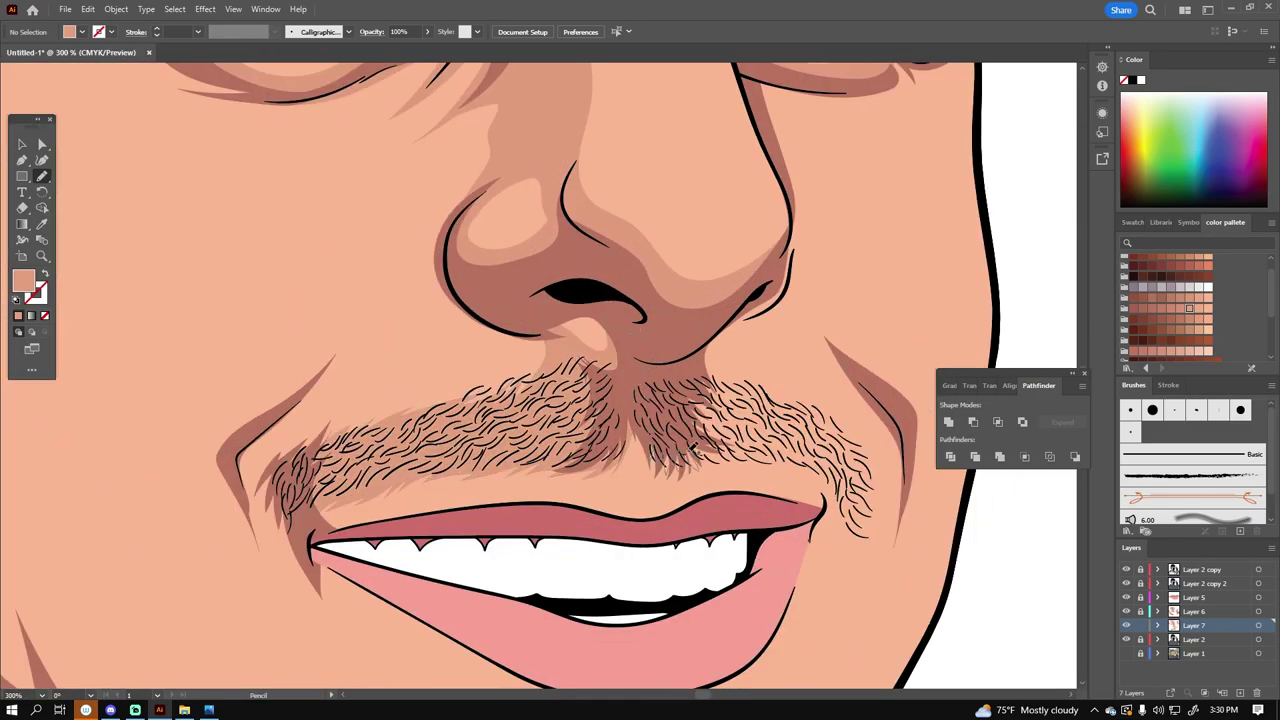
Step: Draw a light skin highlight shape down the cheek
scroll(727, 333, "down", 5)
scroll(720, 537, "up", 3)
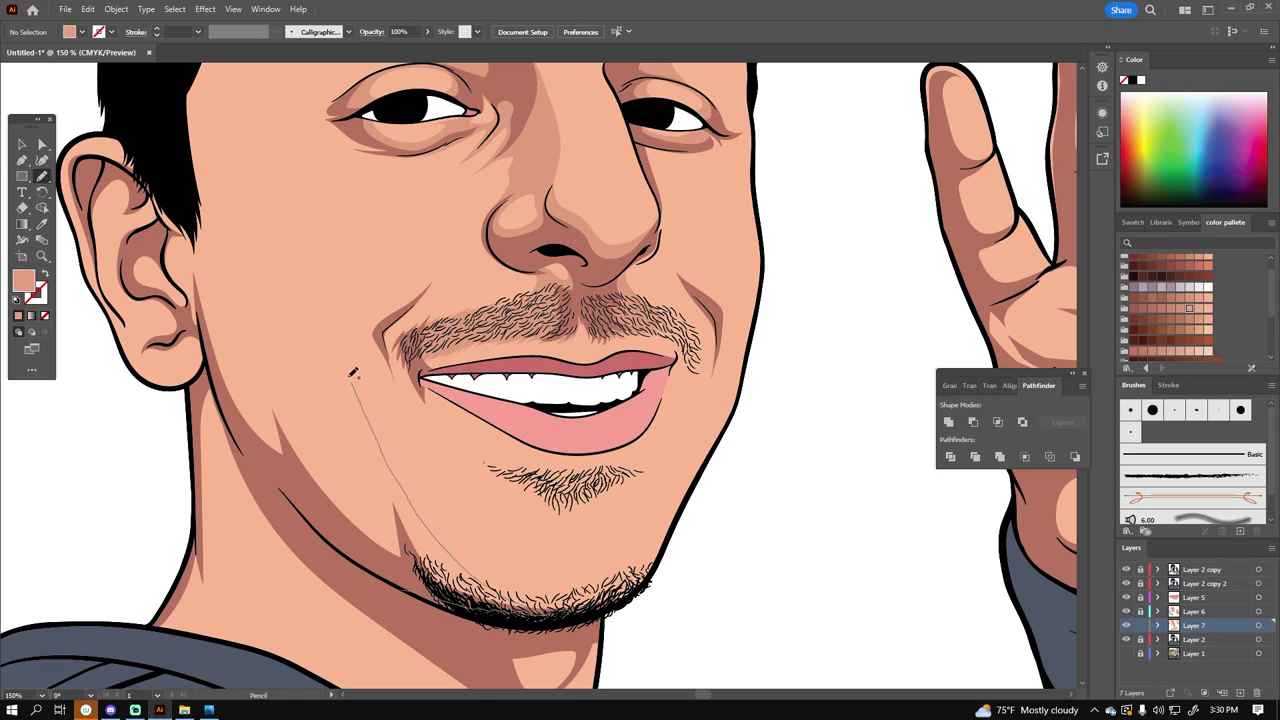
scroll(564, 382, "down", 4)
scroll(527, 281, "up", 5)
mouse_move(487, 404)
left_mouse_down()
mouse_move(391, 473)
mouse_move(402, 570)
left_mouse_up()
Step: Draw a light skin highlight shape around the left eye
scroll(769, 400, "down", 4)
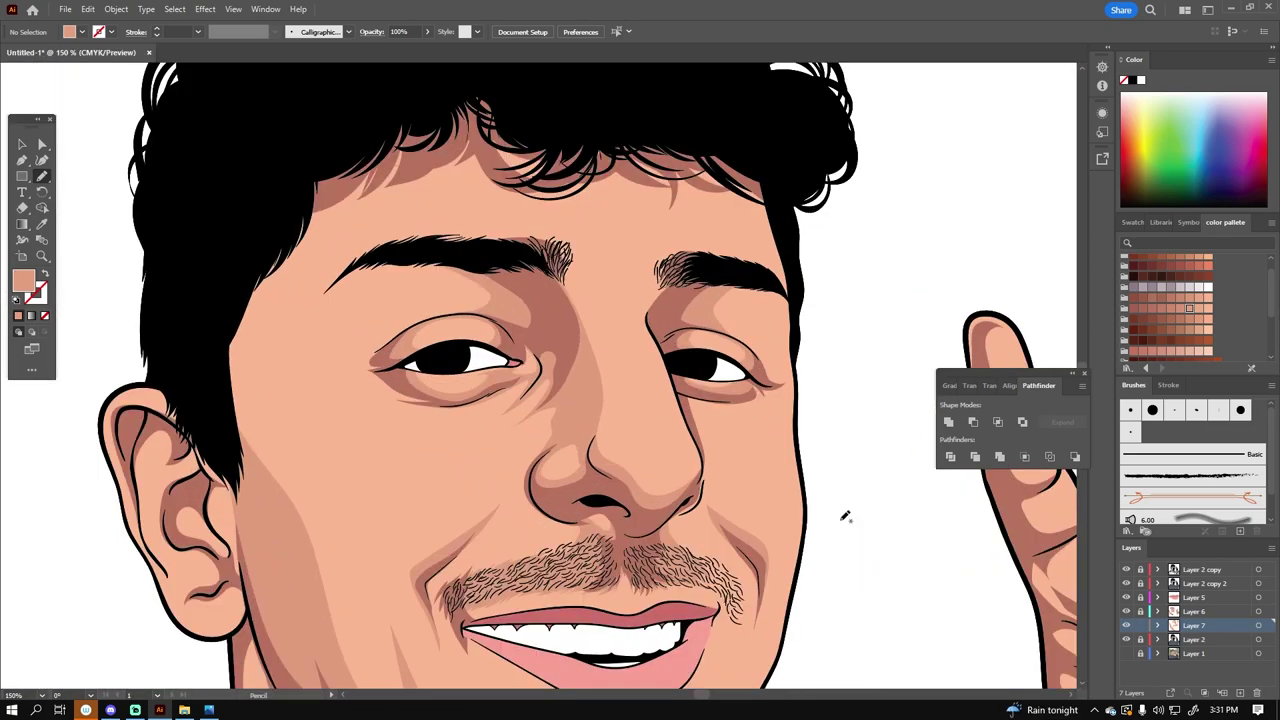
scroll(490, 338, "up", 3)
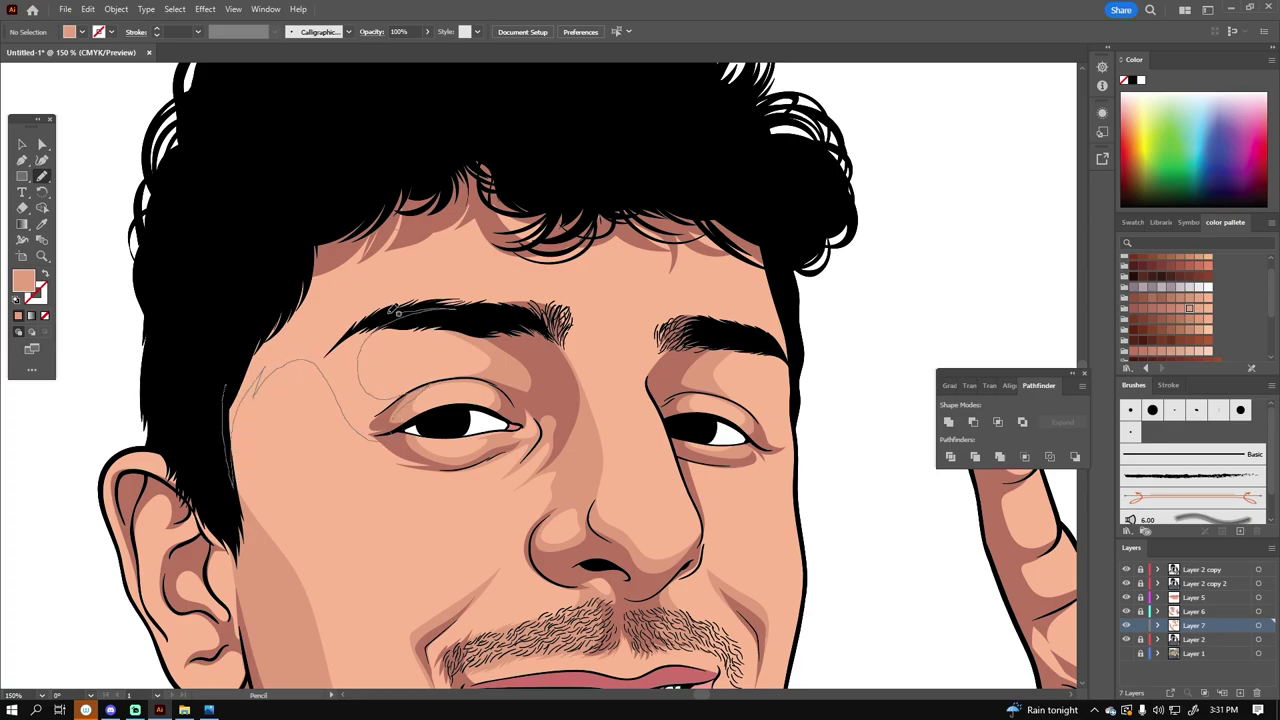
left_click_drag(398, 313, 396, 312)
scroll(398, 313, "down", 4)
scroll(418, 505, "up", 3)
scroll(378, 276, "down", 4)
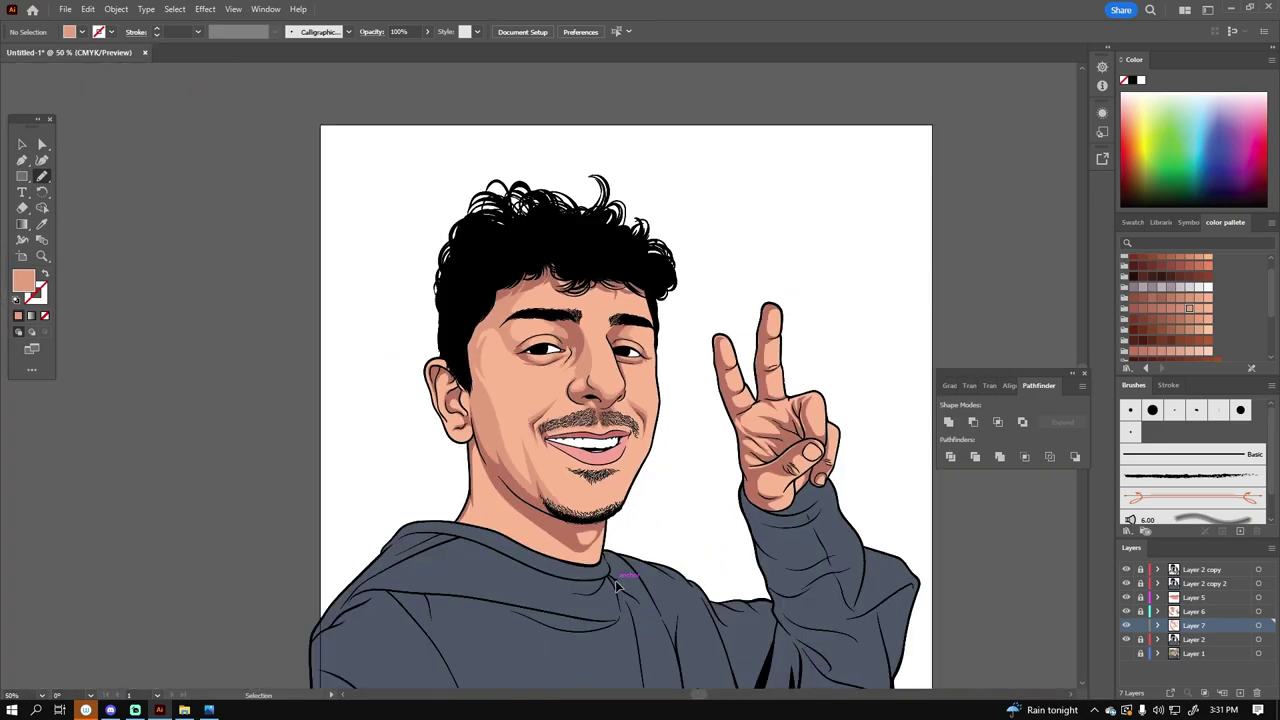
Step: Draw light skin highlight shapes on the chin area
scroll(602, 551, "up", 3)
scroll(602, 551, "up", 2)
left_click_drag(714, 374, 600, 462)
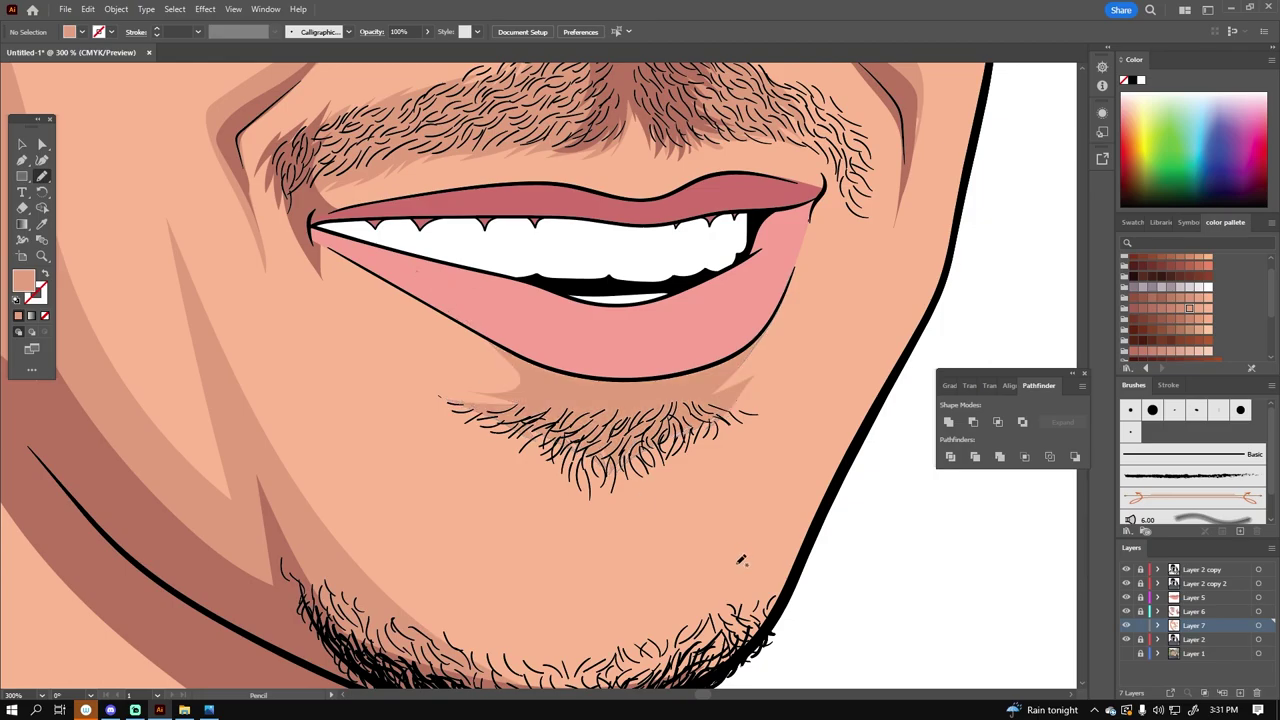
scroll(650, 420, "up", 3)
scroll(650, 420, "down", 5)
scroll(850, 350, "up", 3)
left_click_drag(884, 287, 830, 434)
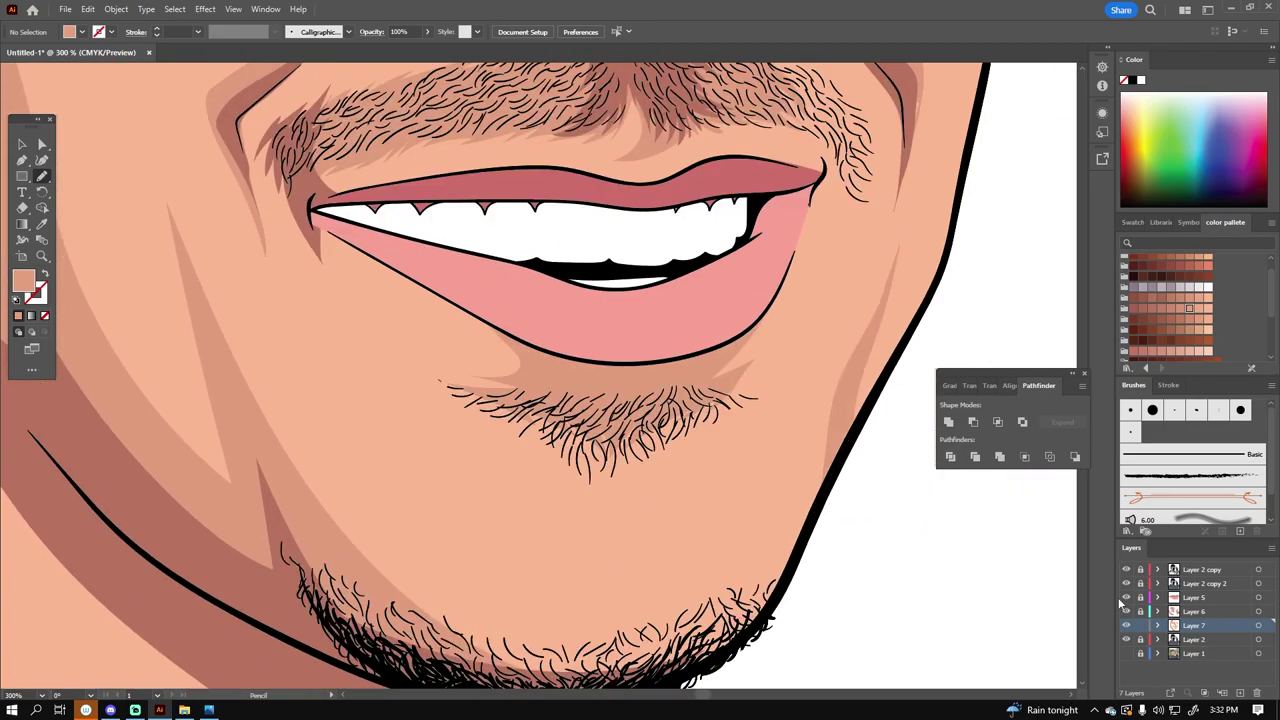
scroll(830, 434, "down", 3)
scroll(792, 491, "up", 2)
Step: Add highlights along the forehead hairline and down the jaw and neck
left_click_drag(955, 305, 622, 266)
scroll(622, 265, "down", 3)
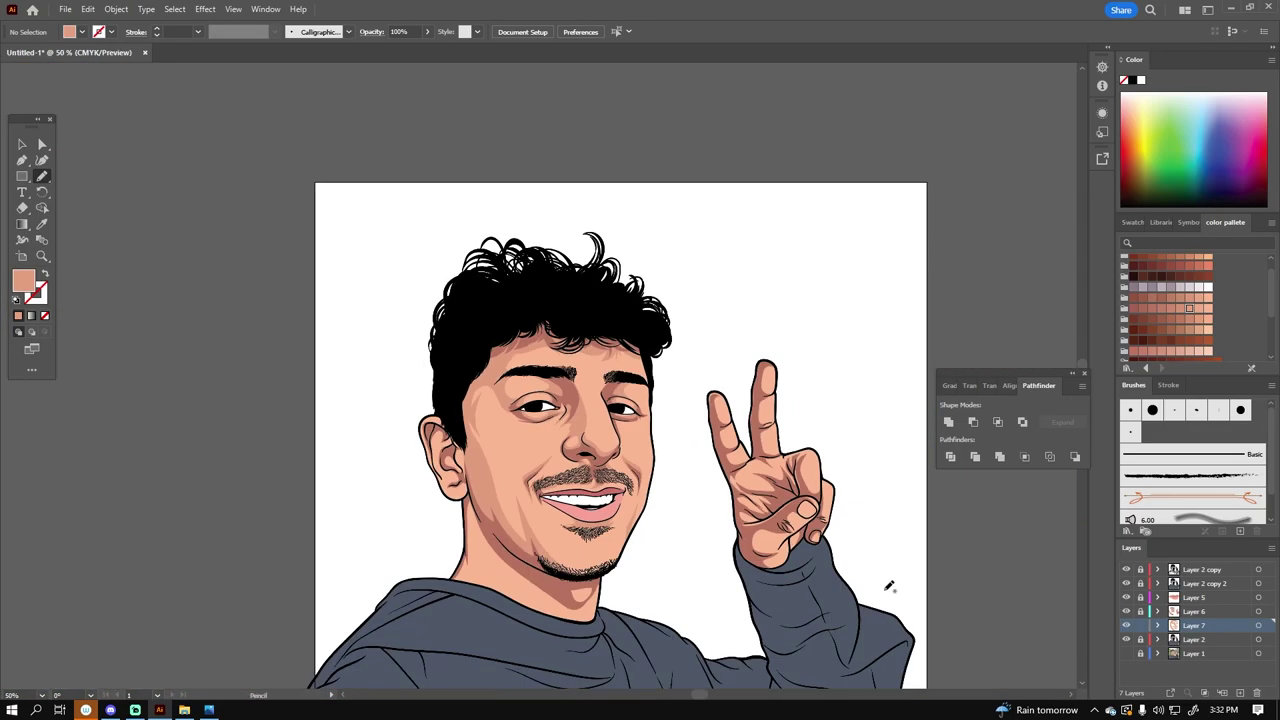
scroll(666, 531, "up", 3)
mouse_move(778, 472)
left_mouse_down()
mouse_move(578, 619)
mouse_move(400, 378)
left_mouse_up()
scroll(400, 378, "up", 1)
left_click_drag(271, 268, 490, 528)
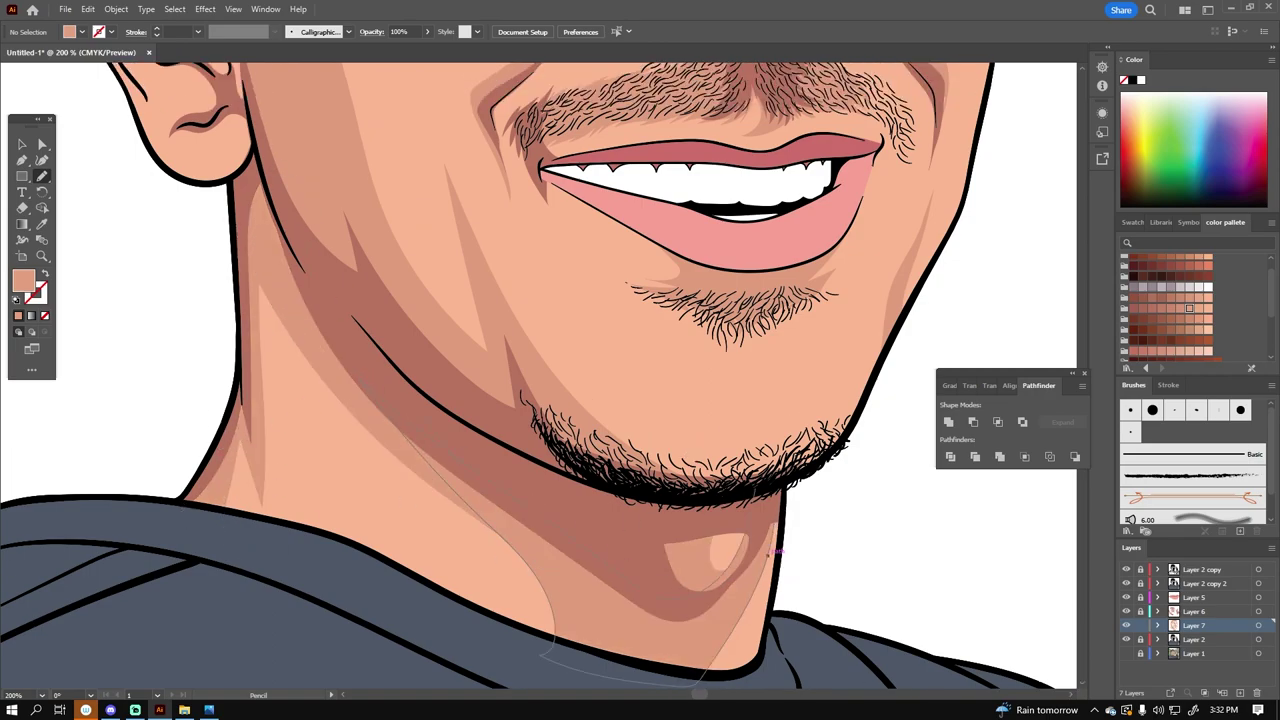
scroll(490, 528, "down", 3)
scroll(537, 565, "up", 4)
Step: Draw a light highlight shape around the earlobe
left_click_drag(332, 555, 352, 462)
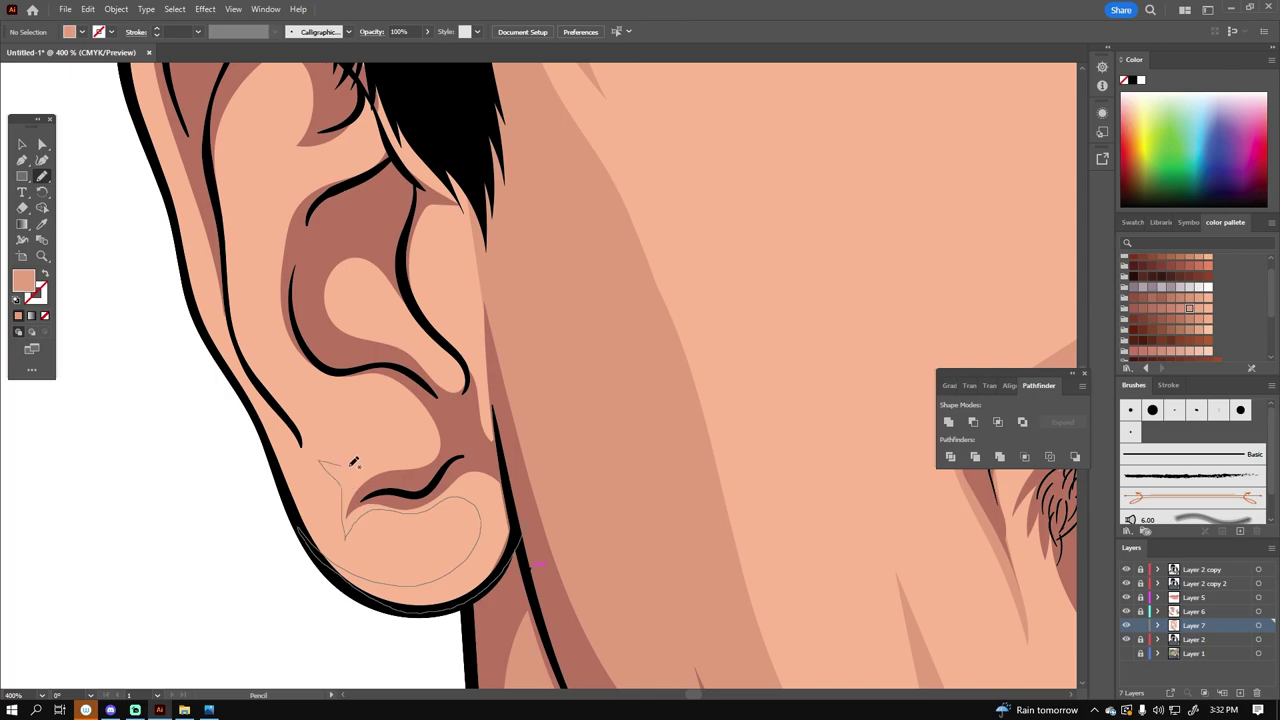
scroll(397, 230, "up", 3)
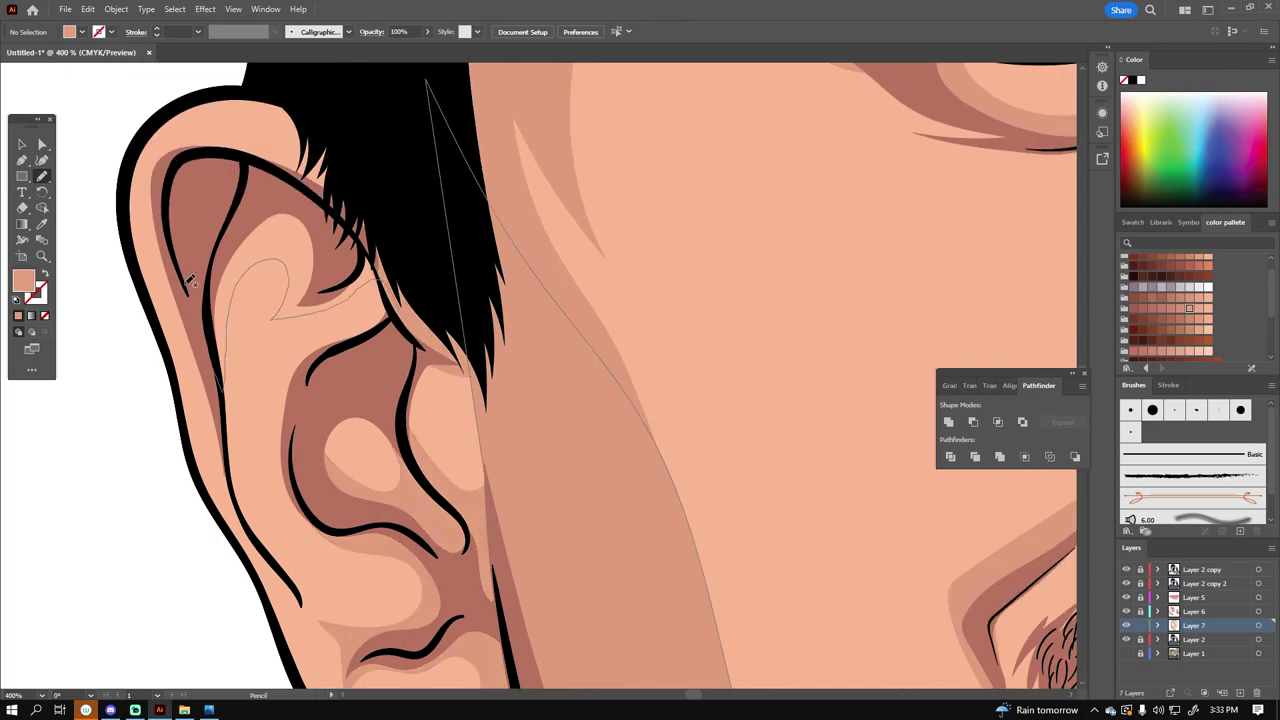
scroll(580, 609, "down", 5)
scroll(646, 586, "up", 2)
scroll(480, 592, "up", 3)
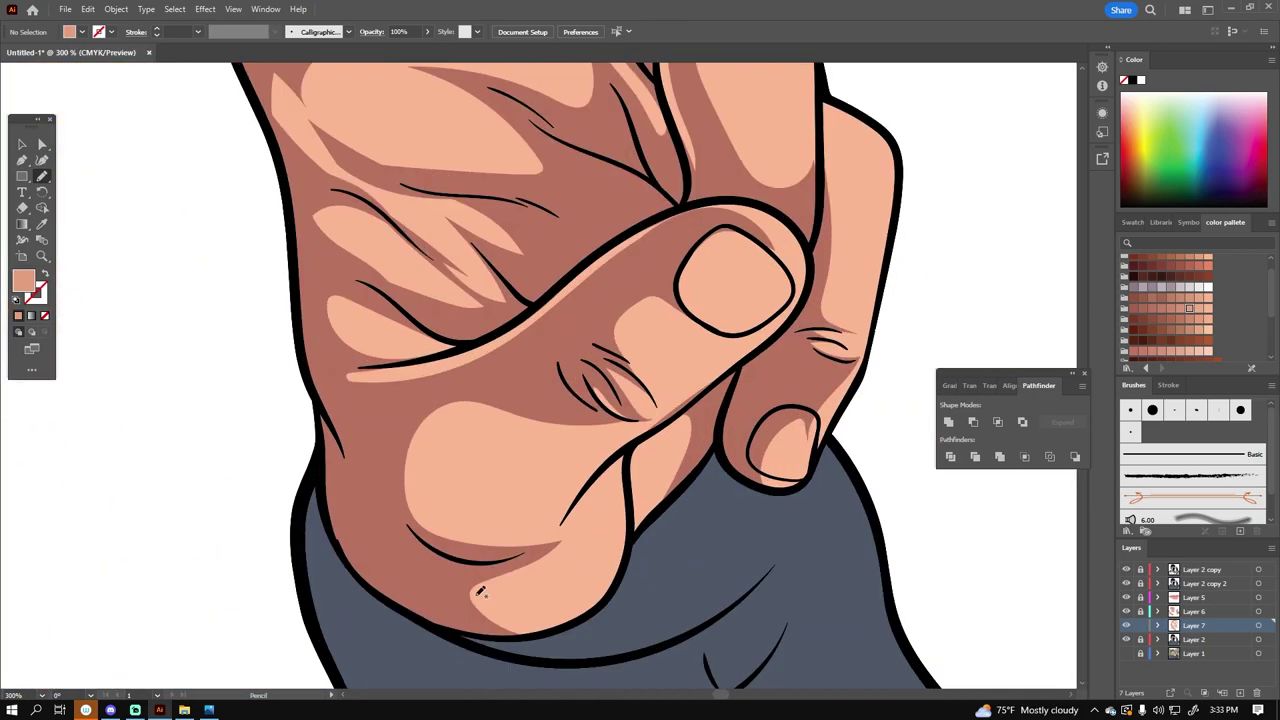
scroll(343, 456, "up", 2)
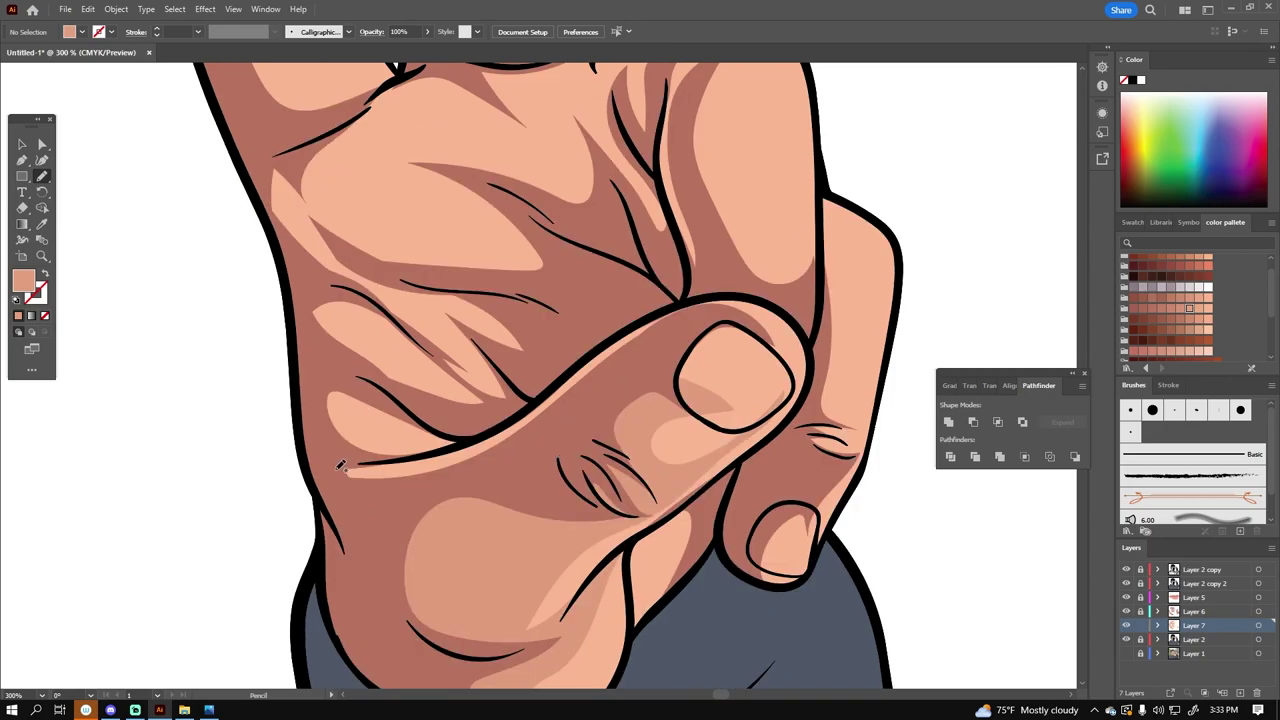
Step: Add lighter highlight shapes on the hand, then create Layer 8
left_click_drag(389, 397, 318, 387)
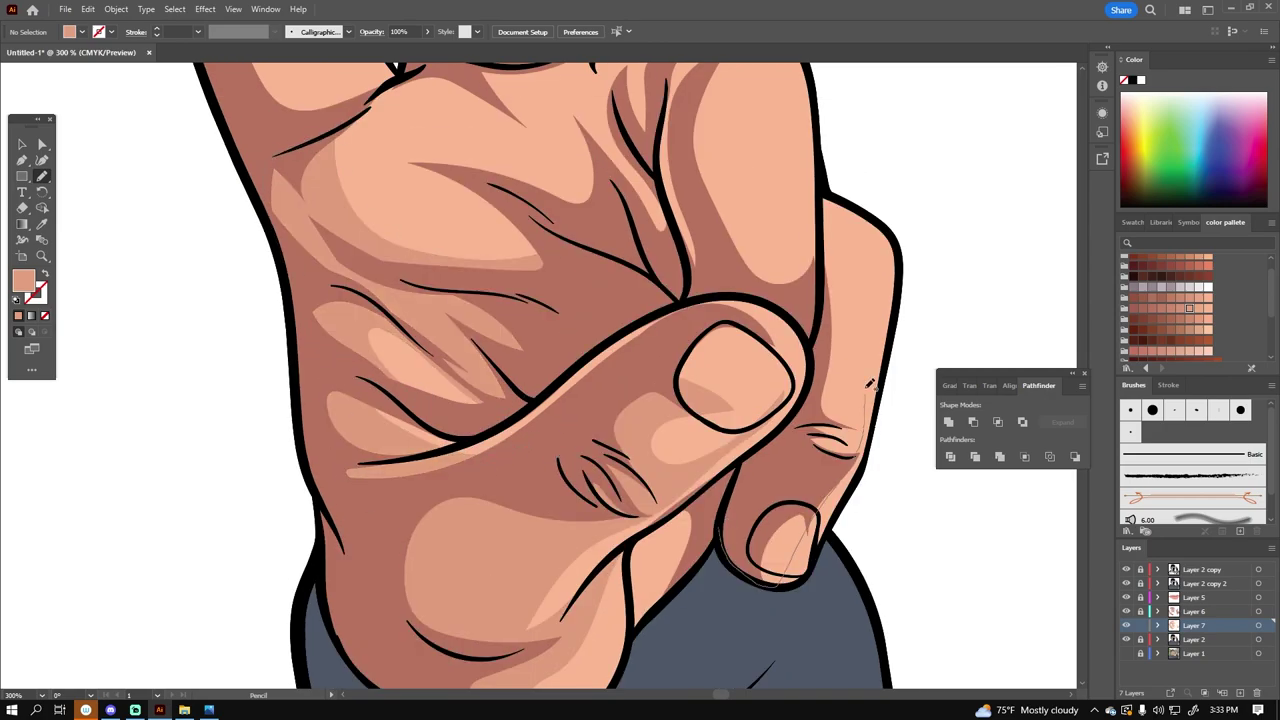
scroll(869, 408, "up", 3)
scroll(700, 500, "up", 1)
scroll(567, 609, "up", 4)
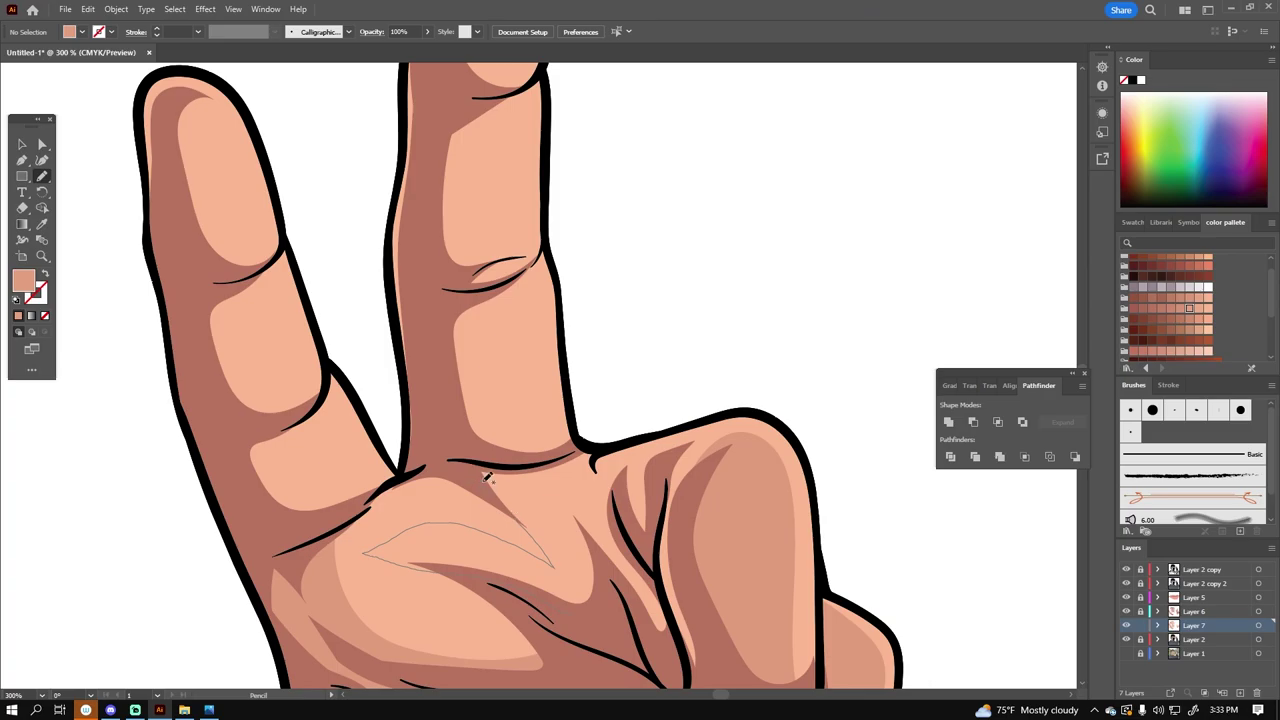
scroll(523, 429, "up", 2)
scroll(434, 286, "up", 2)
scroll(338, 638, "down", 1)
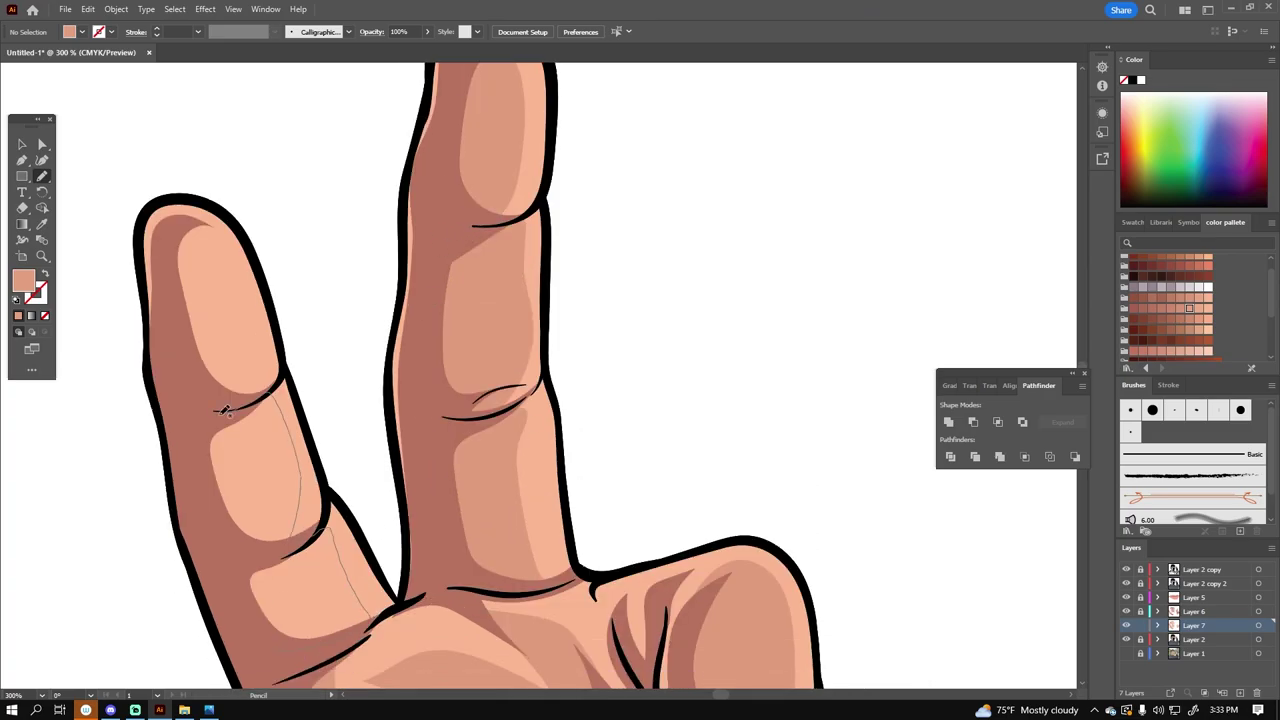
scroll(480, 400, "down", 3)
scroll(480, 400, "down", 2)
scroll(560, 420, "up", 3)
scroll(779, 625, "down", 4)
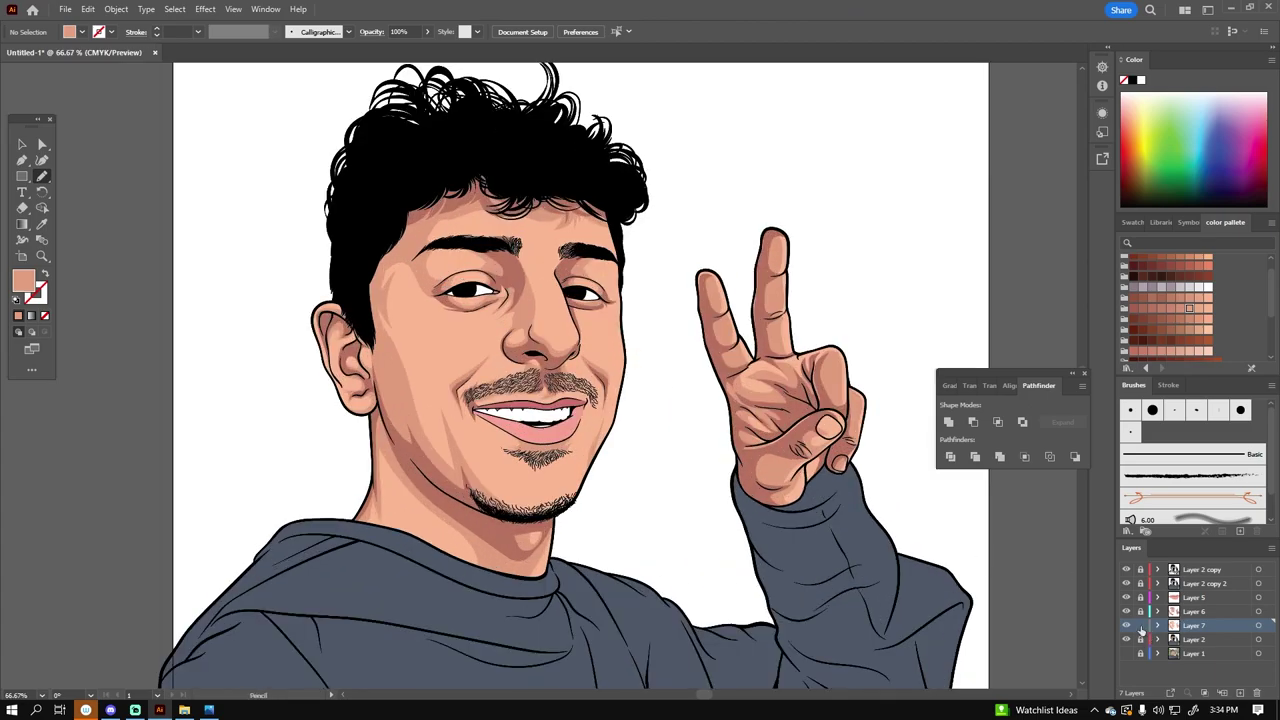
left_click(1222, 692)
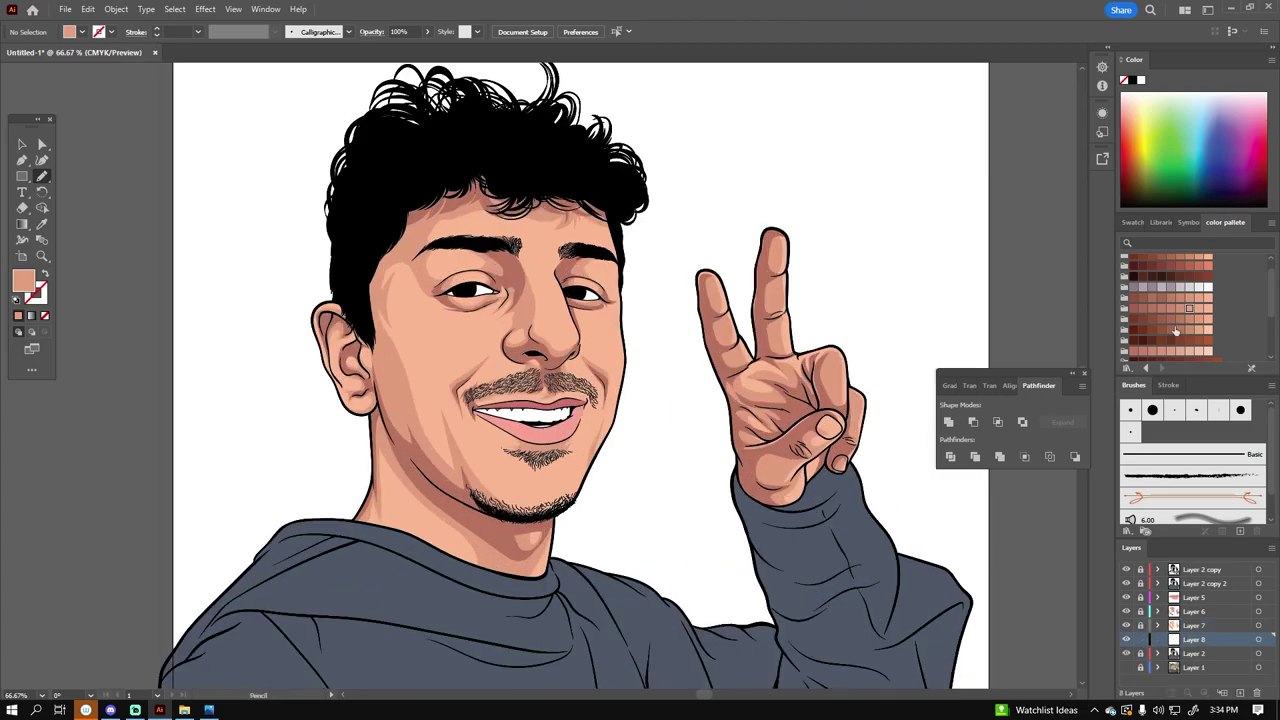
Step: On Layer 8, draw highlight shapes on the left cheek and down the neck
scroll(476, 351, "up", 3)
mouse_move(520, 468)
left_mouse_down()
mouse_move(488, 247)
mouse_move(457, 557)
left_mouse_up()
scroll(786, 529, "down", 4)
left_click_drag(287, 365, 262, 578)
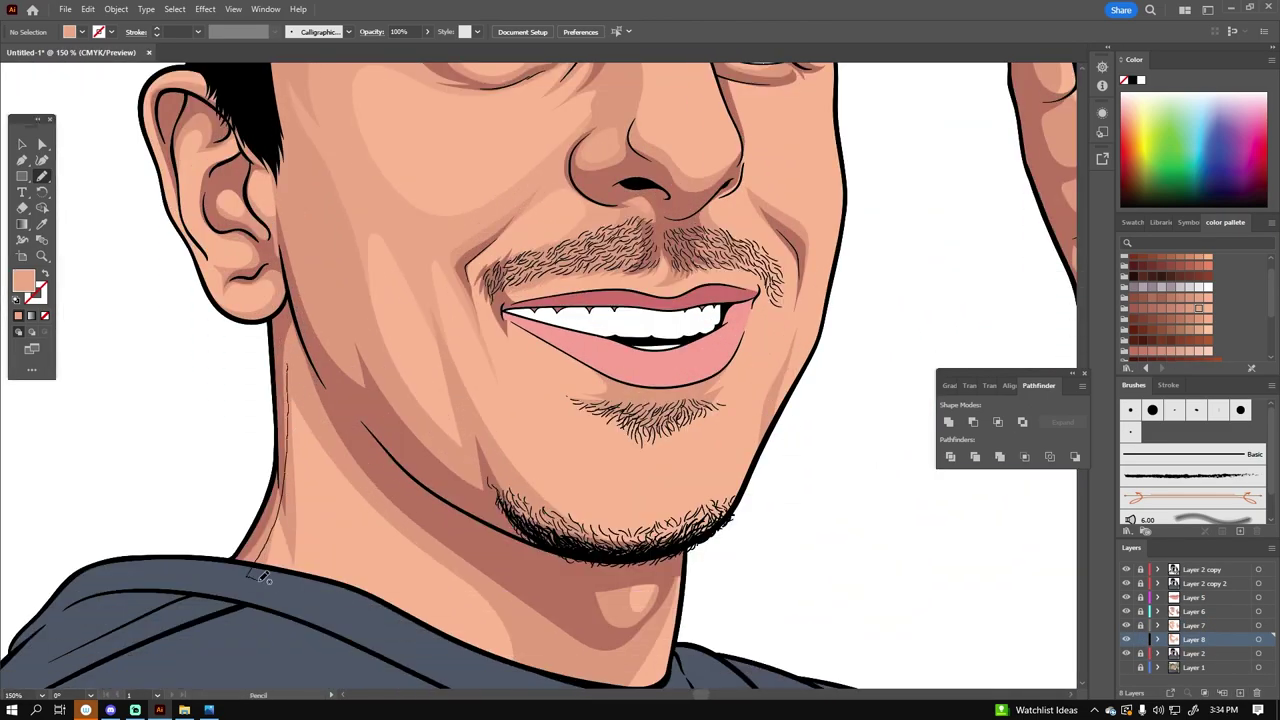
scroll(753, 550, "up", 2)
scroll(753, 550, "right", 3)
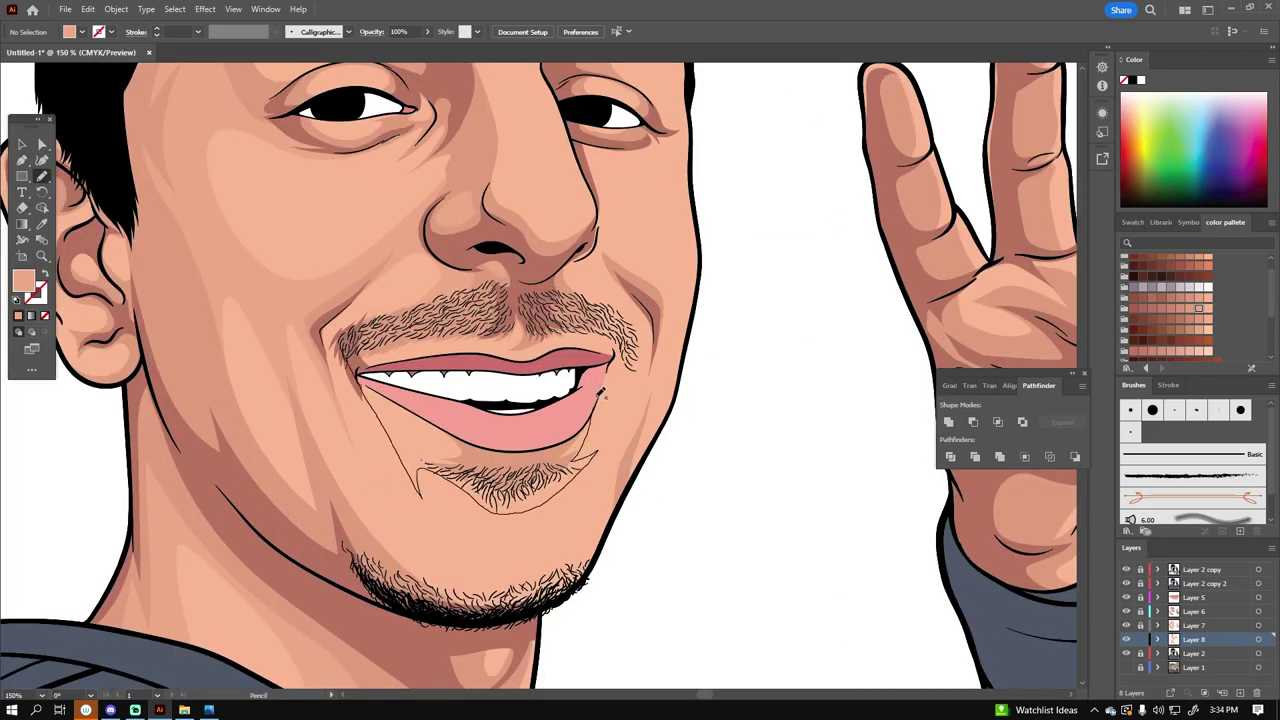
scroll(600, 450, "down", 3)
scroll(433, 521, "up", 5)
left_click_drag(632, 660, 632, 662)
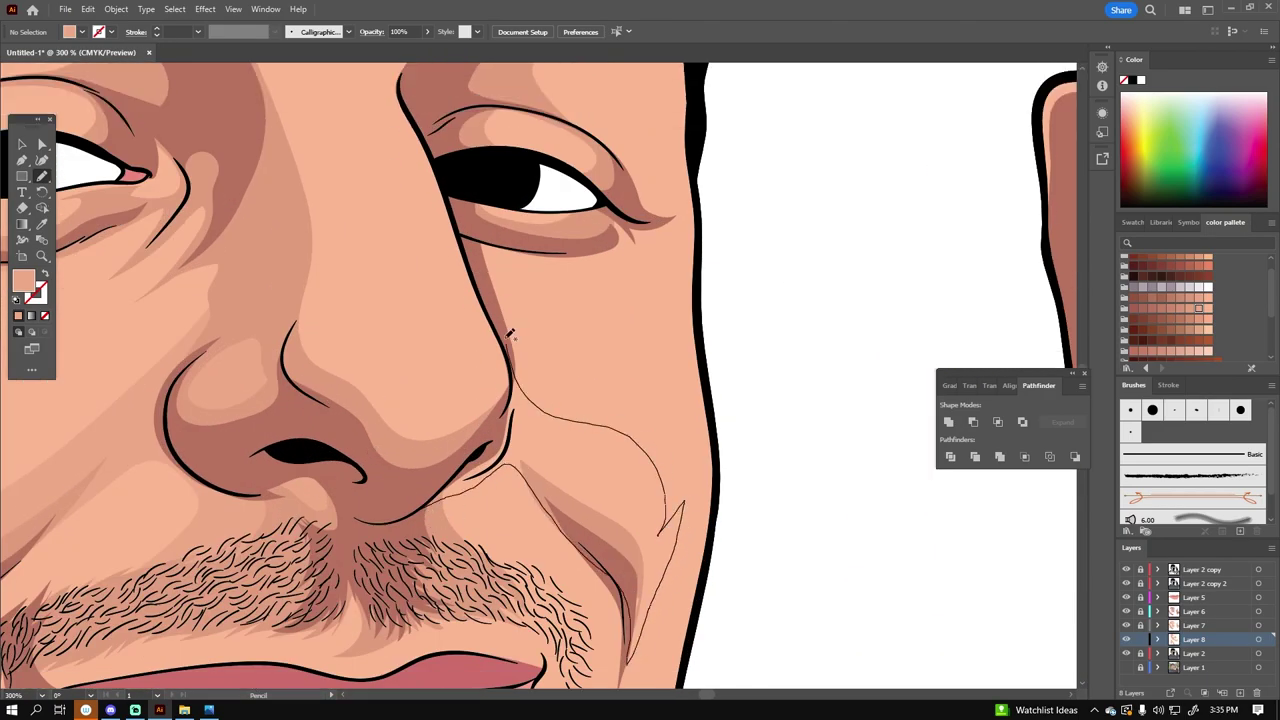
Step: Draw another highlight shape near the eyelid and fit the portrait in view
scroll(420, 620, "up", 5)
scroll(305, 428, "up", 2)
left_click_drag(470, 360, 660, 416)
key("ctrl+0")
scroll(518, 708, "up", 3)
key("ctrl+0")
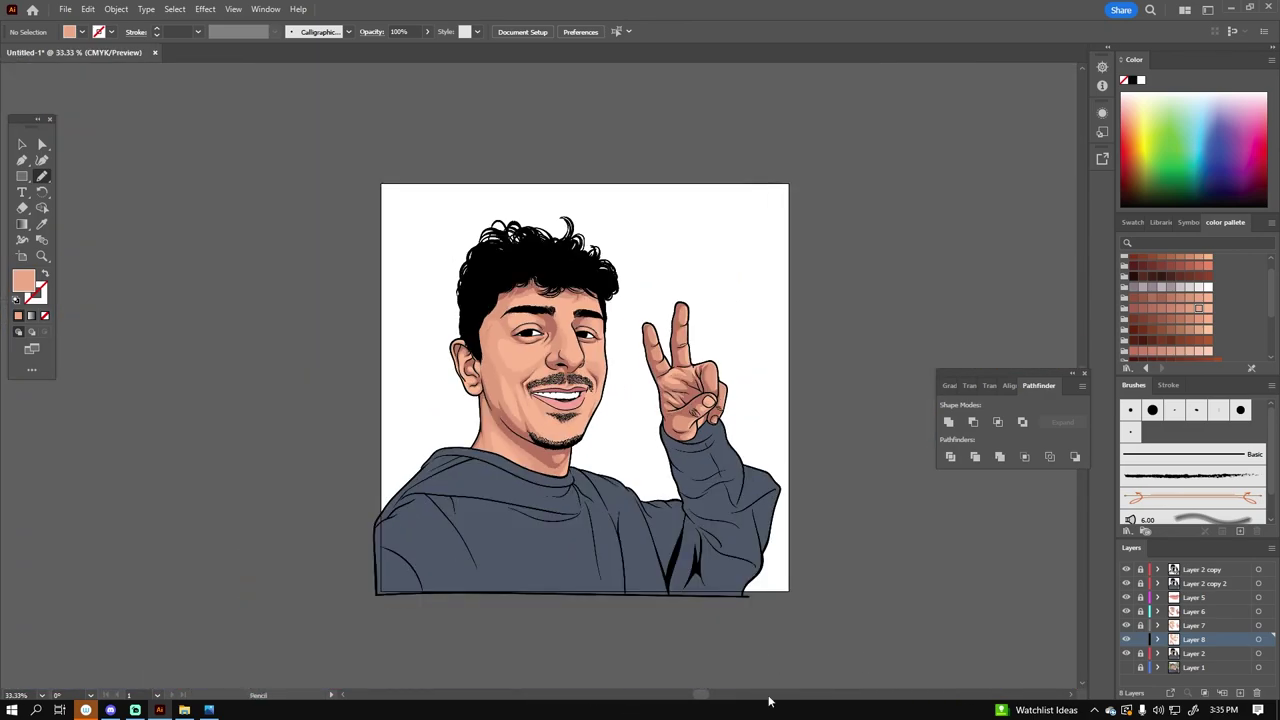
Step: Create Layer 9 and open the fill Color Picker to choose peach F9BFA2
key("ctrl+plus")
key("ctrl+l")
double_click(25, 283)
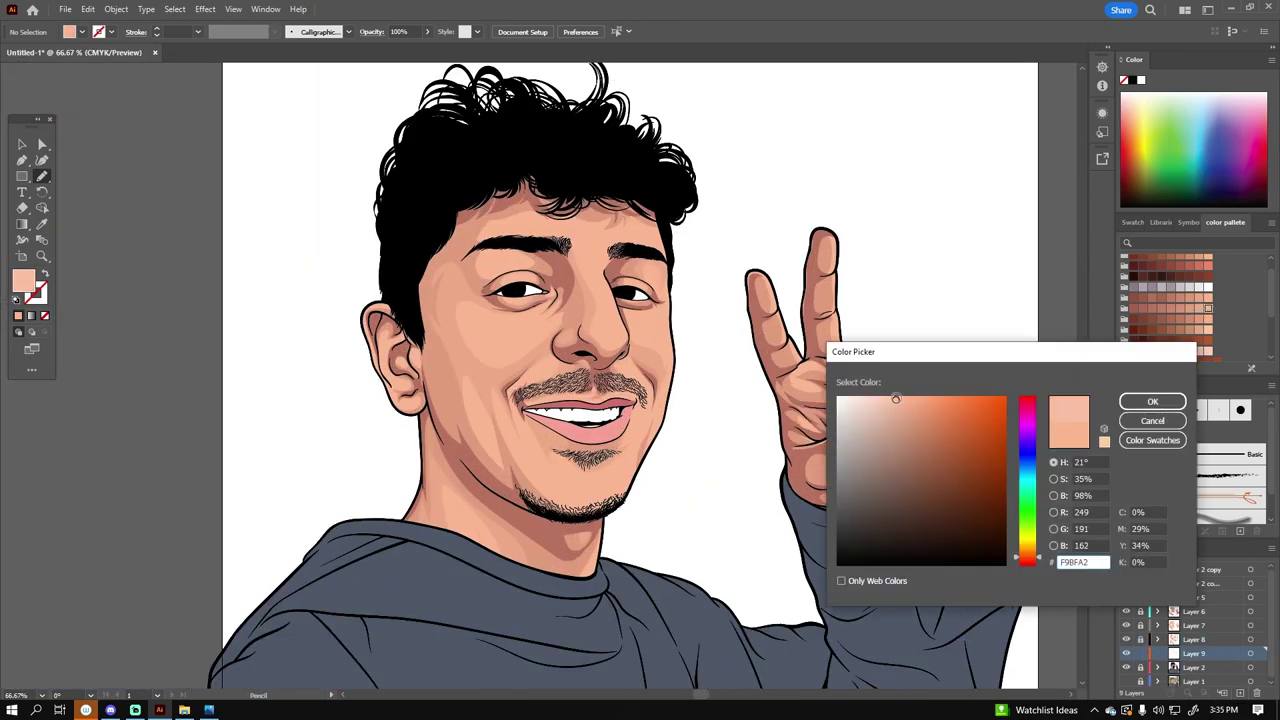
Step: Confirm the lighter skin fill colour F9C2A7 for the new highlight shapes
key("Return")
scroll(660, 280, "up", 4)
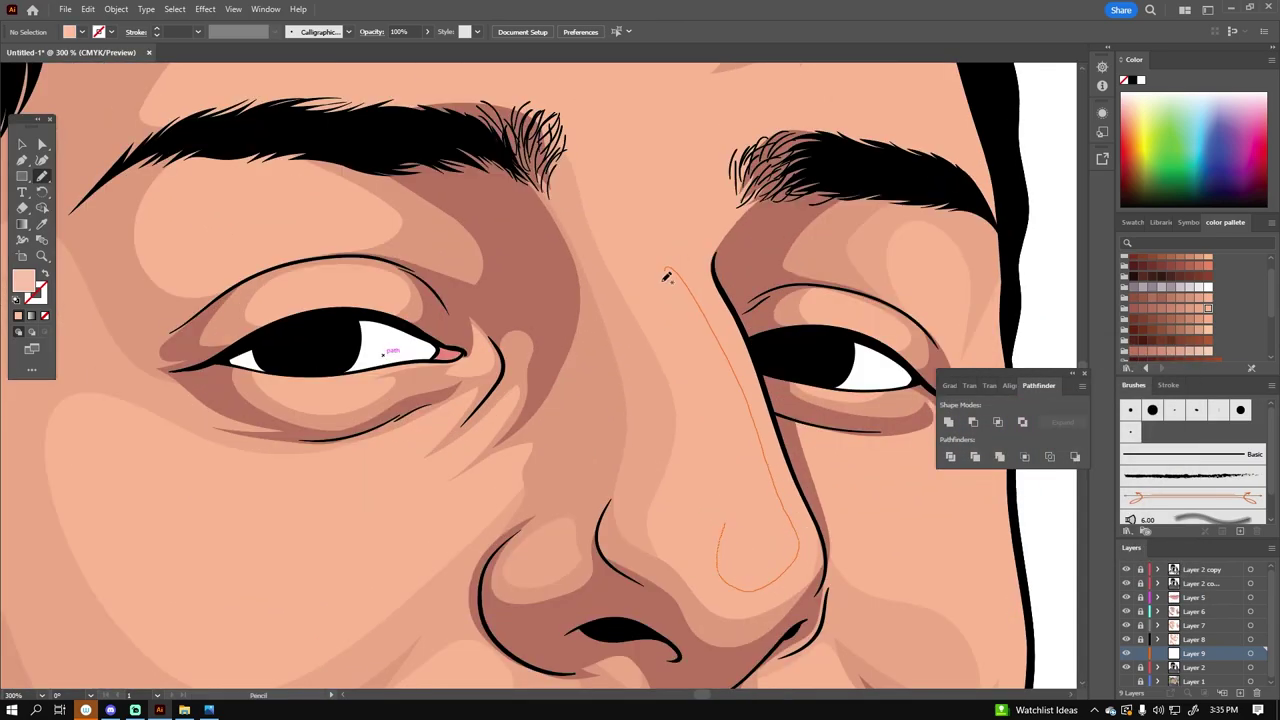
scroll(832, 315, "up", 3)
scroll(832, 315, "down", 2)
scroll(742, 423, "down", 4)
scroll(742, 423, "up", 1)
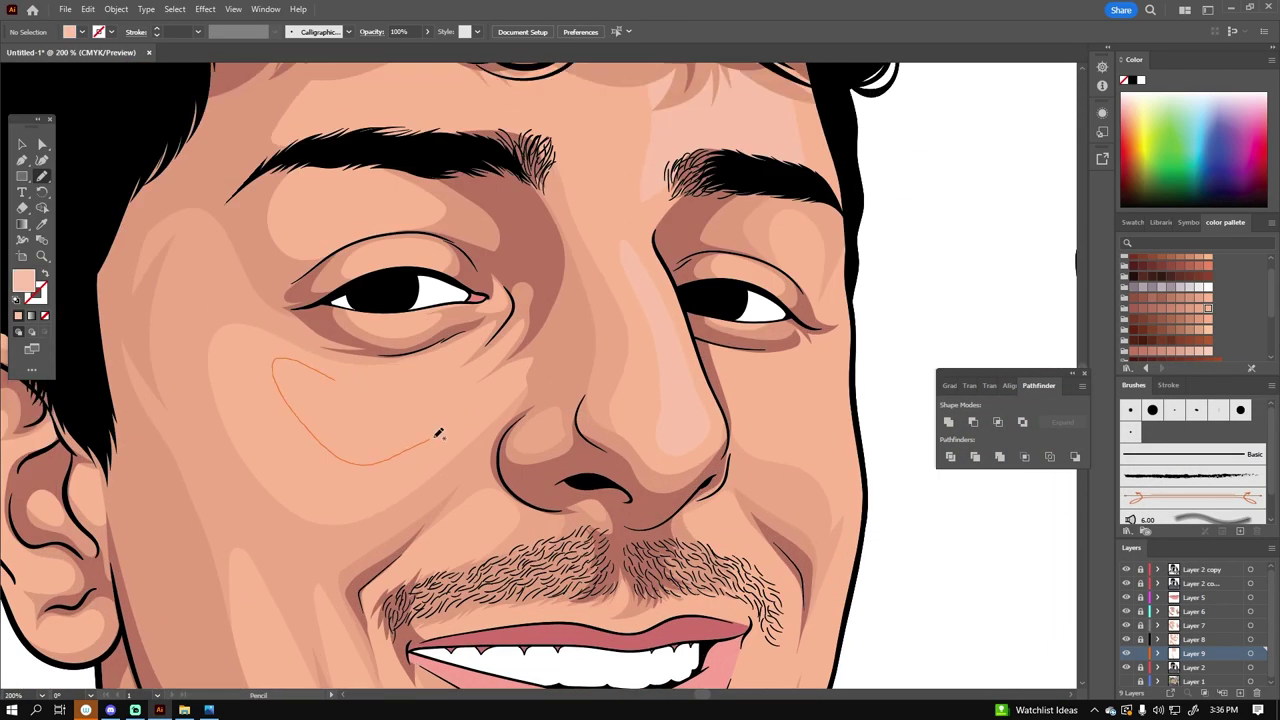
scroll(742, 423, "down", 3)
scroll(746, 327, "up", 3)
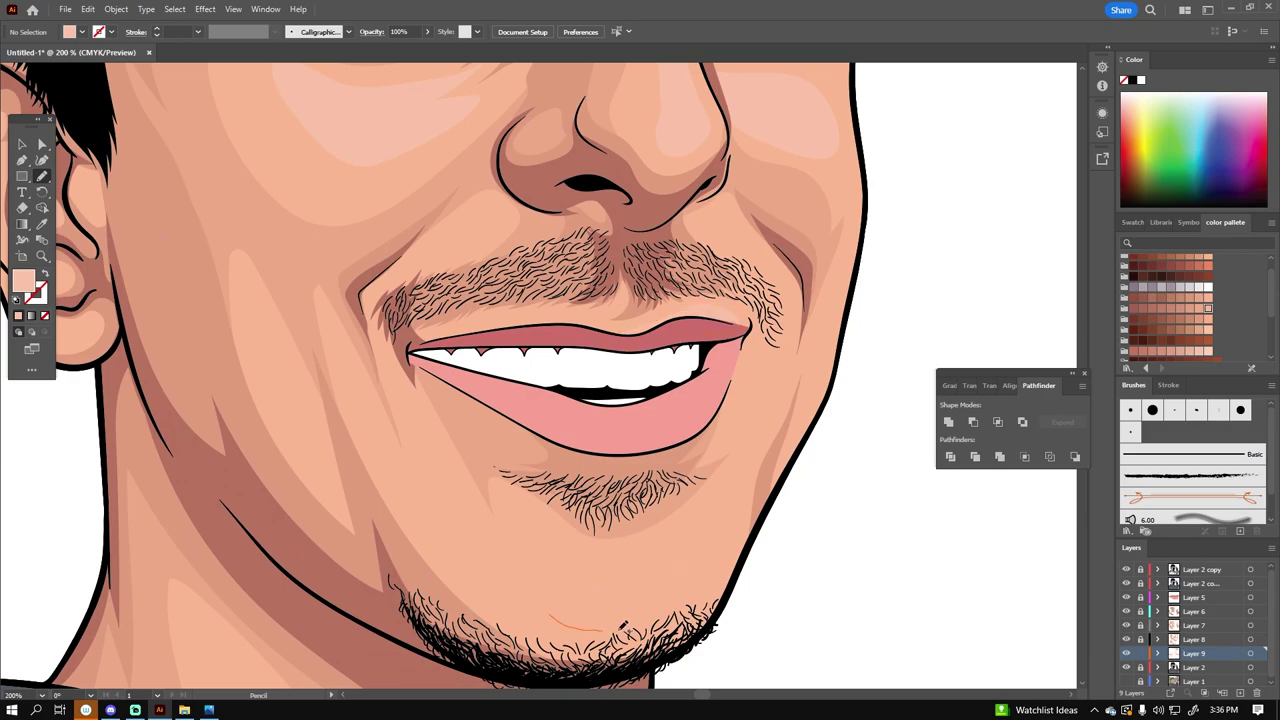
Step: Select all the face highlight shapes and set their fill to FCC9AC
key("ctrl+0")
key("v")
key("ctrl+a")
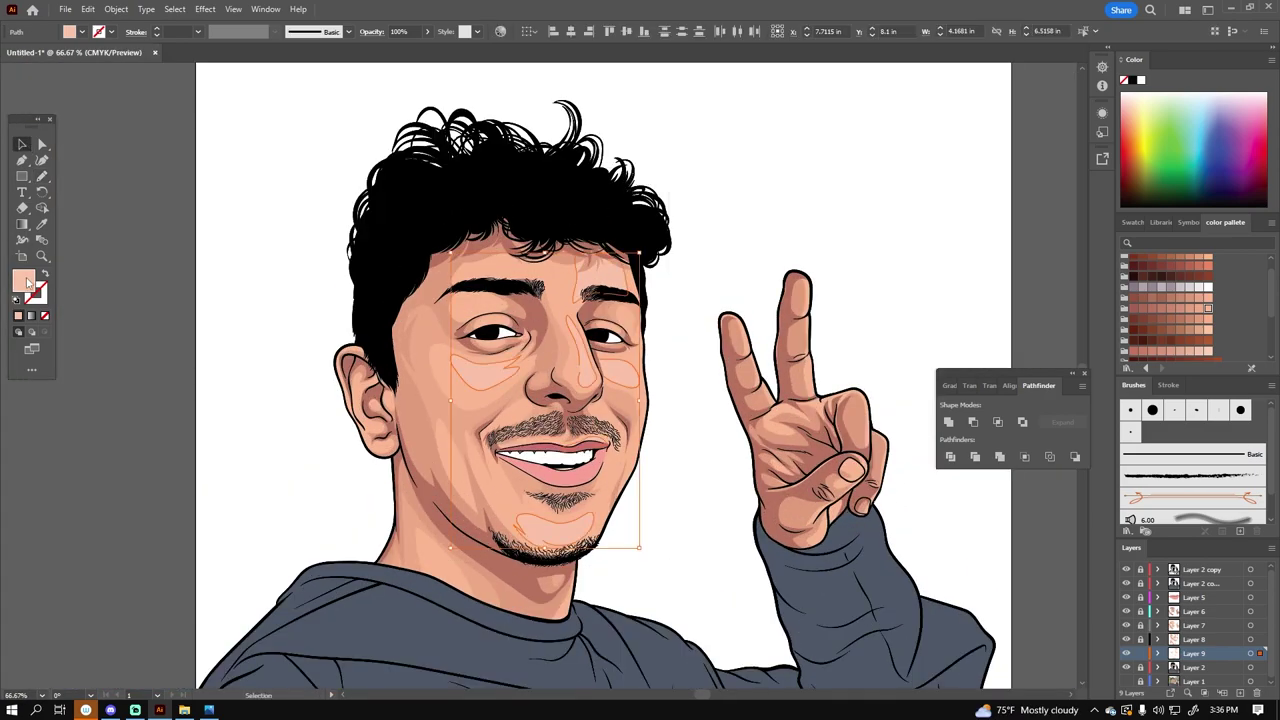
double_click(24, 281)
key("Return")
scroll(763, 534, "down", 2)
scroll(763, 534, "up", 3)
scroll(763, 534, "down", 1)
scroll(864, 555, "up", 2)
scroll(415, 216, "up", 5)
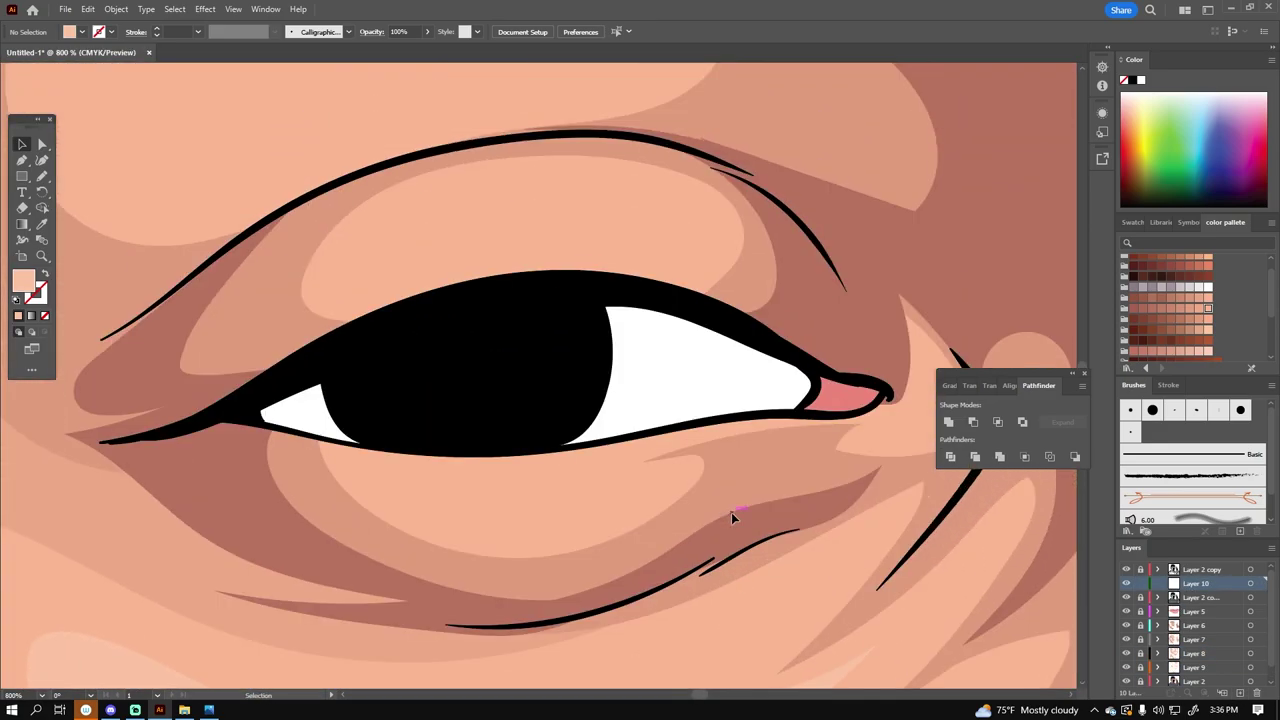
Step: Pick a grey fill and pencil-draw a shadow inside the eye white
left_click(1133, 287)
key("n")
mouse_move(249, 400)
left_mouse_down()
mouse_move(748, 371)
mouse_move(810, 392)
left_mouse_up()
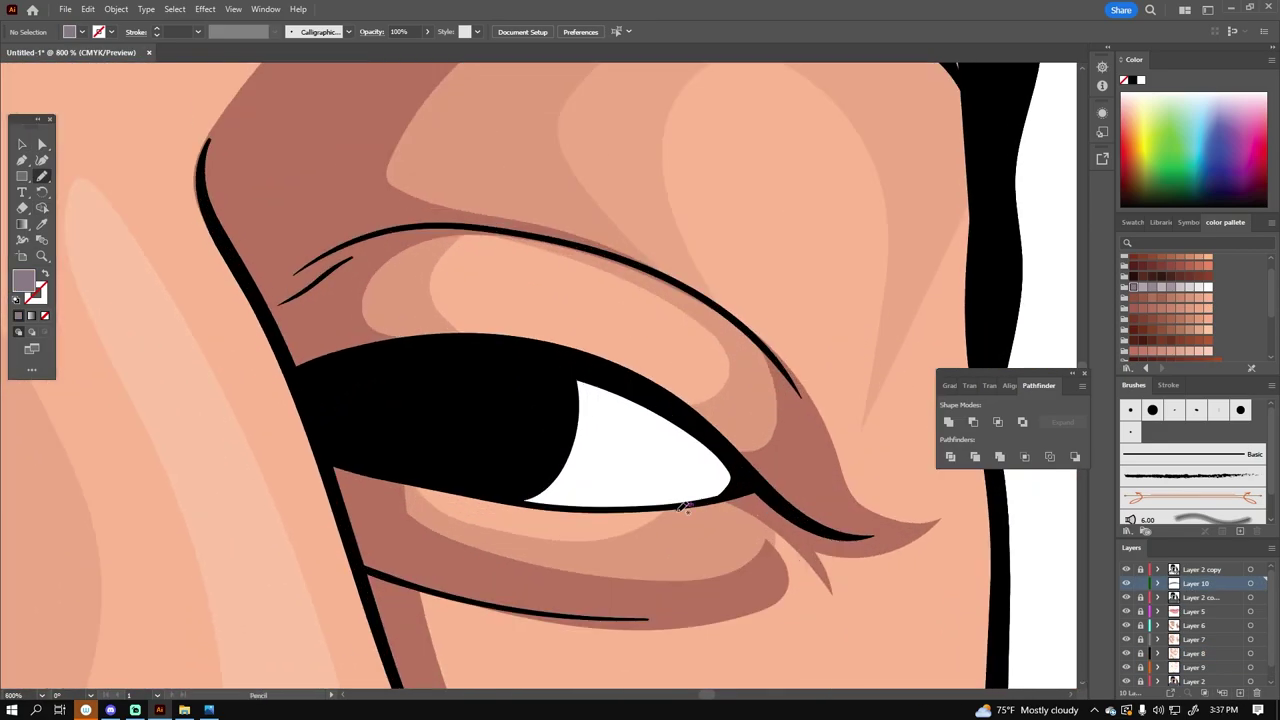
scroll(847, 563, "up", 2)
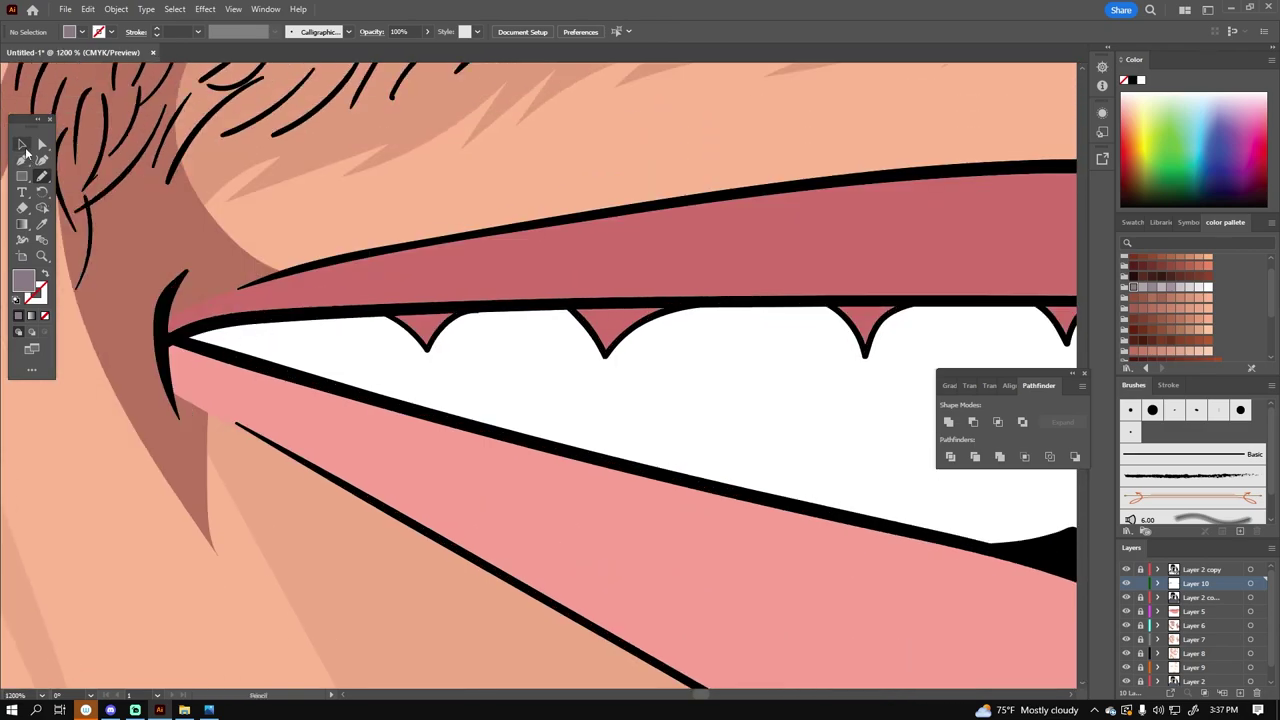
Step: Select the teeth, zoom out to the whole portrait, and switch to Direct Selection
left_click(400, 420)
key("ctrl+minus")
key("n")
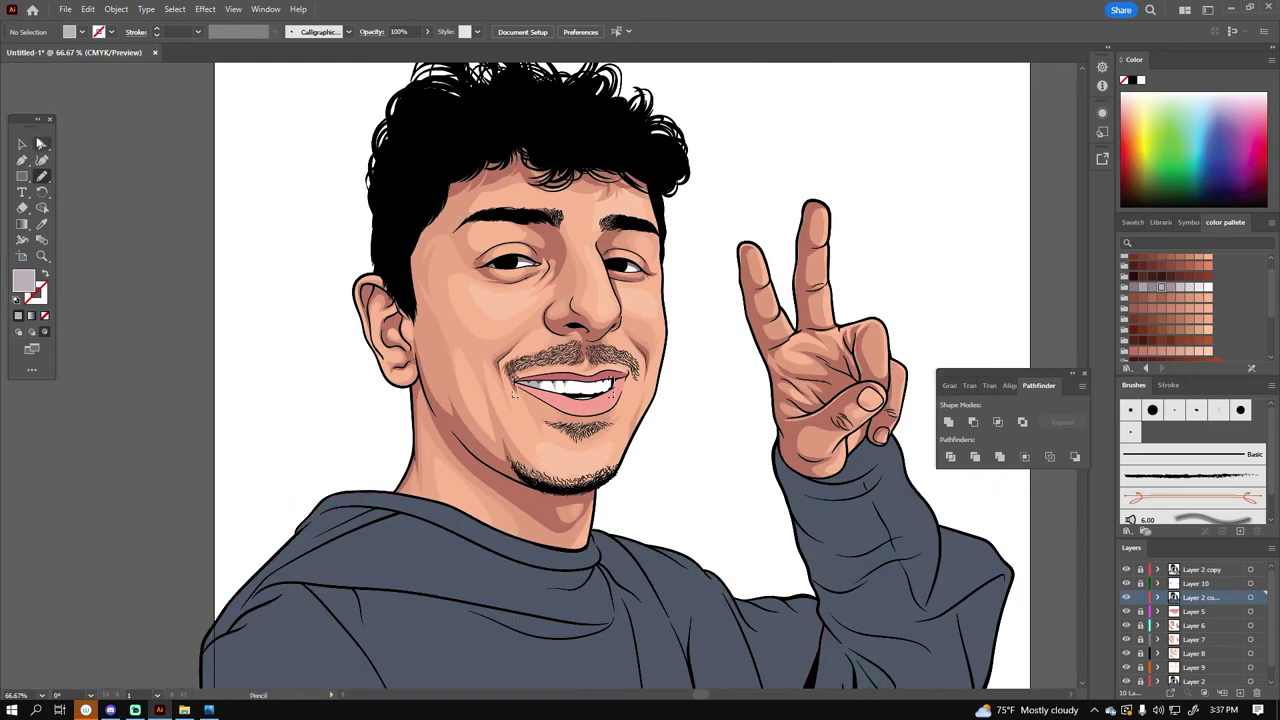
key("ctrl+minus")
left_click(443, 523)
key("a")
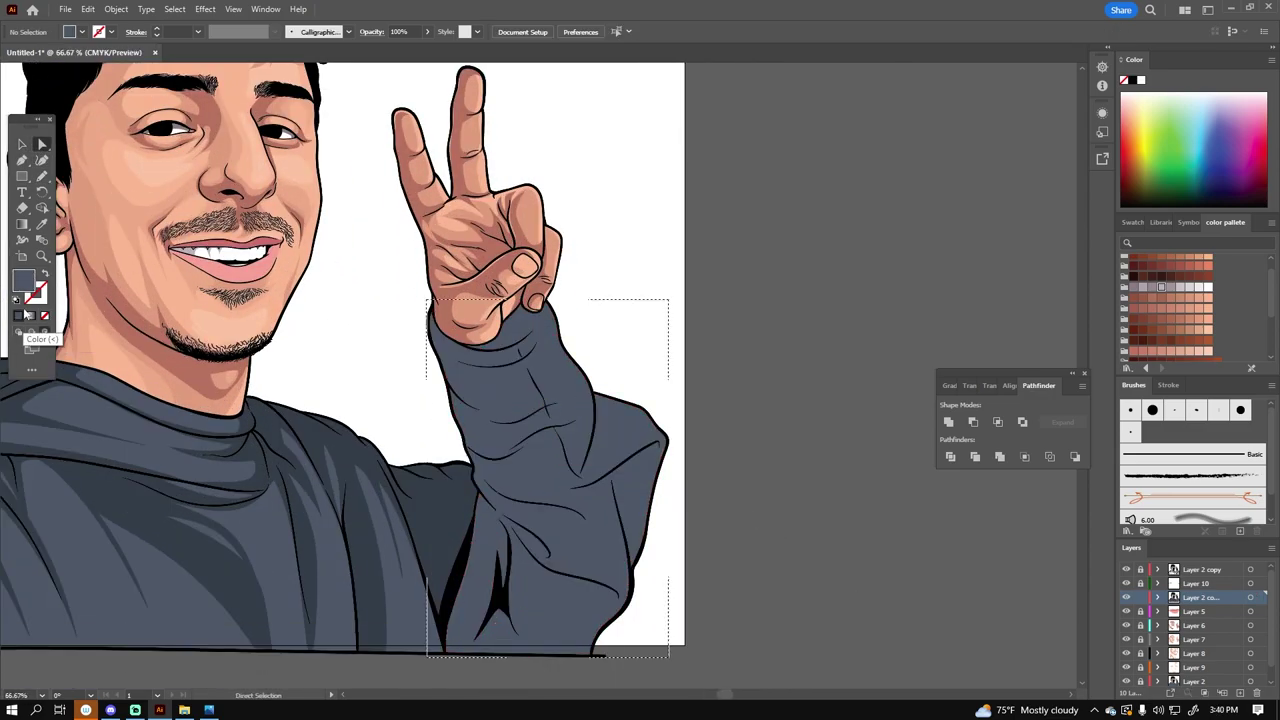
Step: Set a dark fill and draw a fold line on the hoodie
double_click(24, 280)
left_click(1149, 403)
left_click_drag(446, 550, 536, 565)
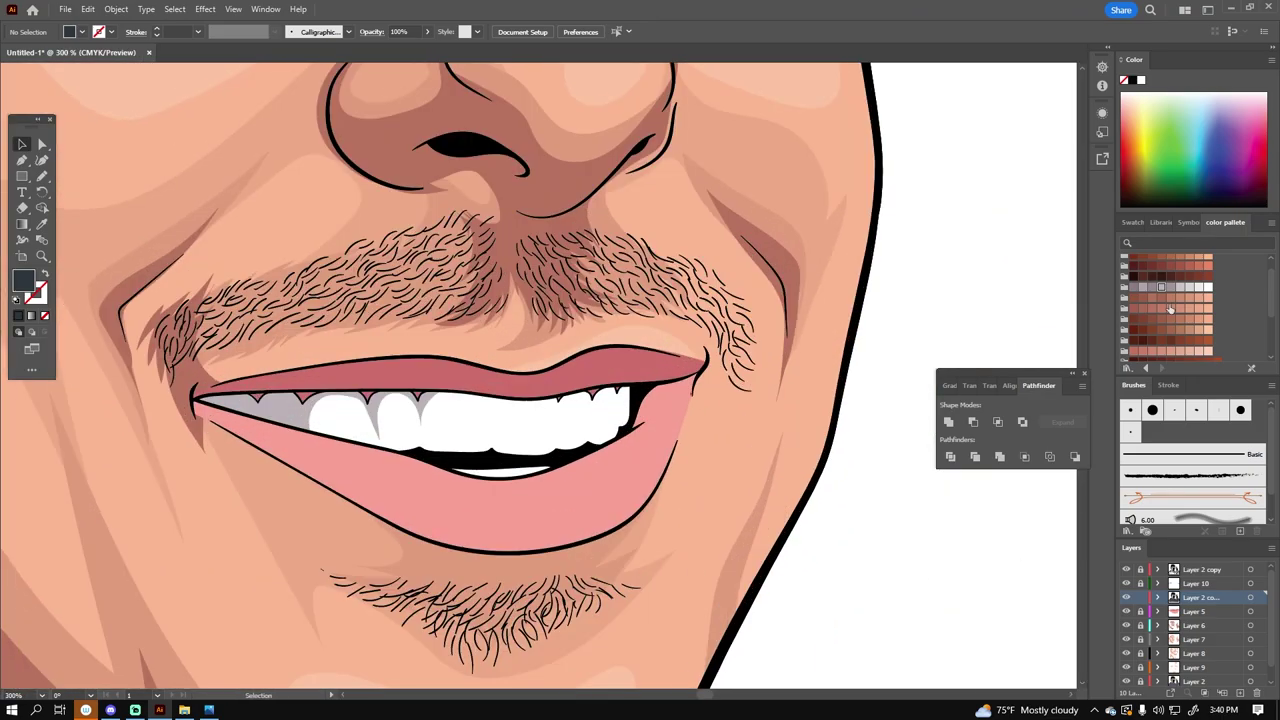
Step: Add a light pink highlight on the lower lip, sampling the lip colour
left_click_drag(434, 498, 435, 500)
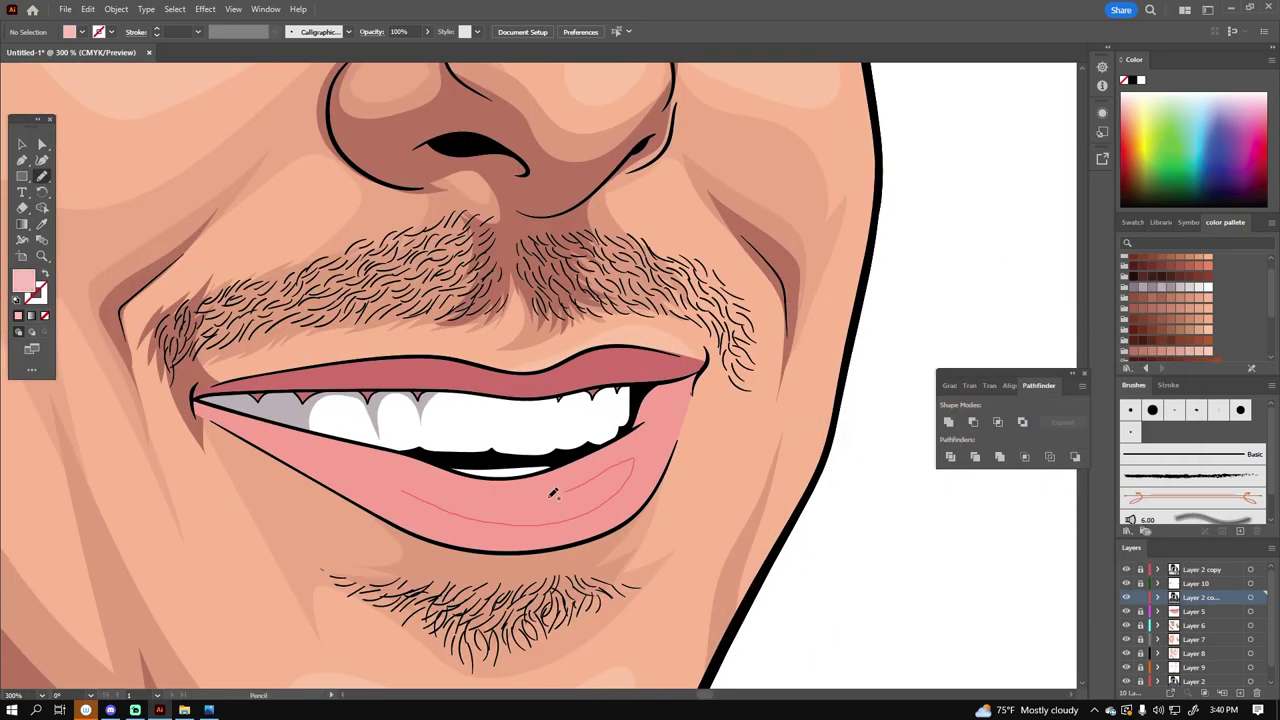
left_click(470, 362)
key("n")
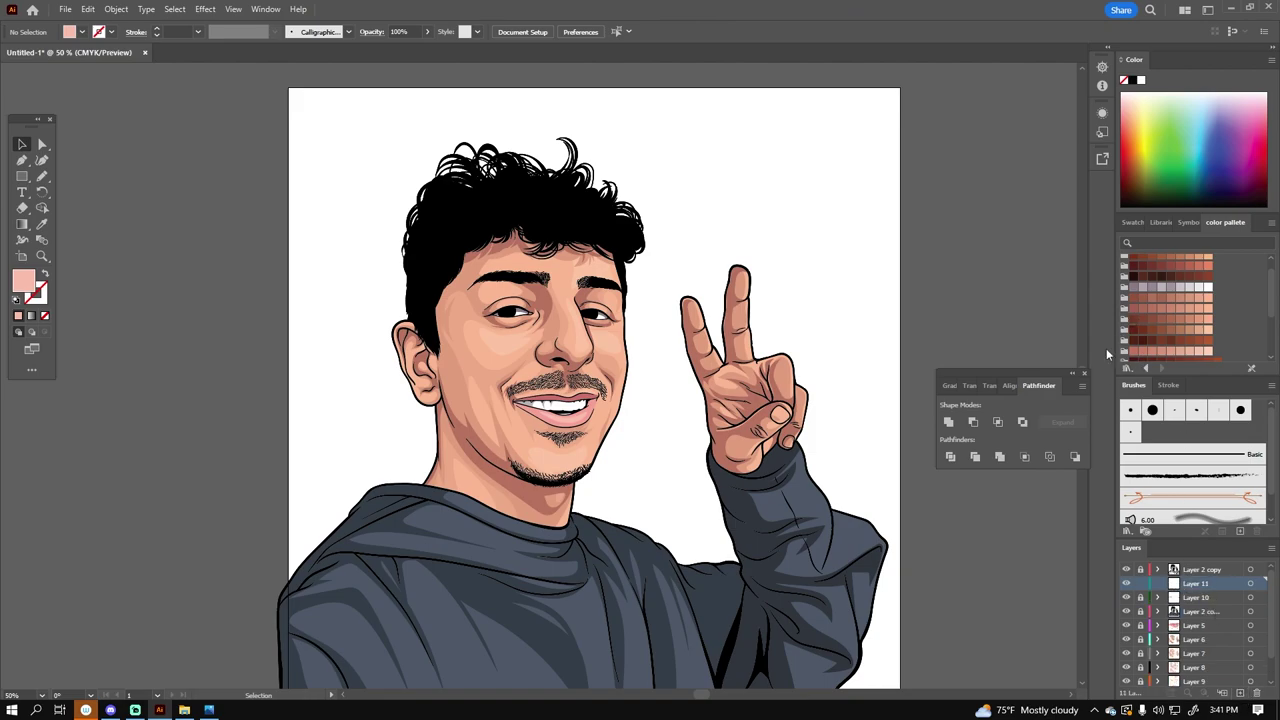
key("n")
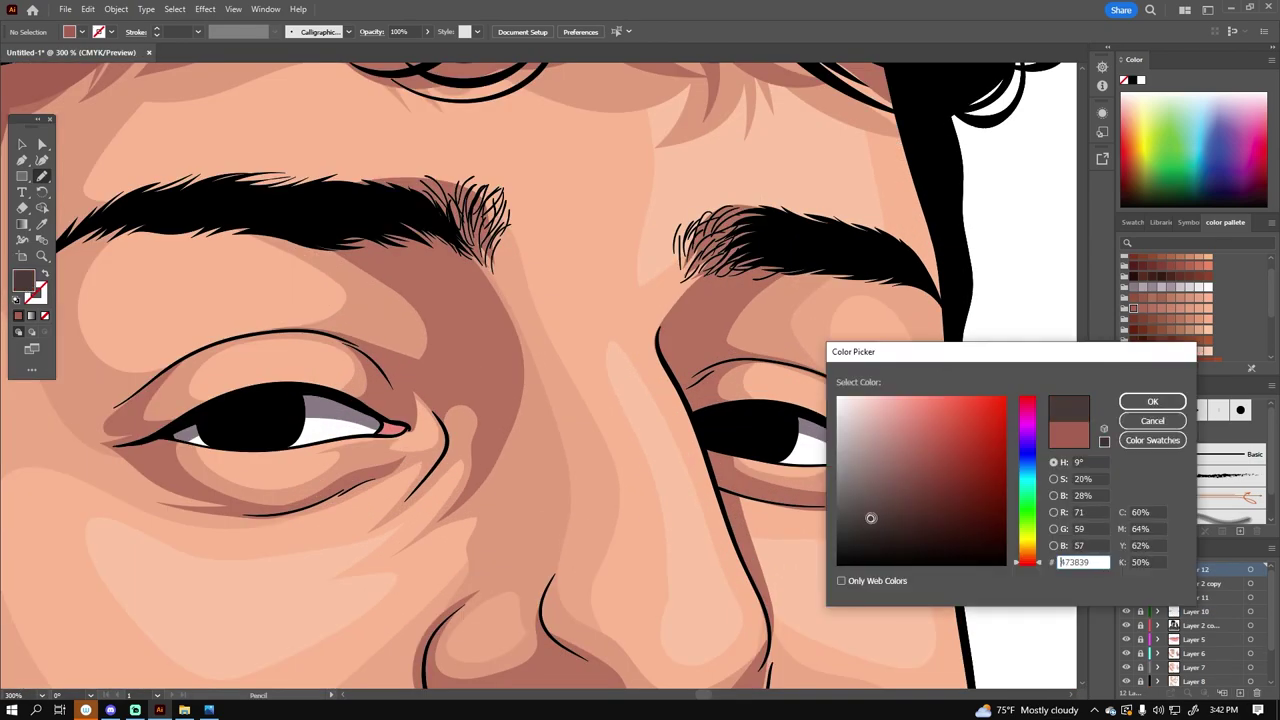
Step: Set a light pink fill and create a new layer for the eyebrow strands
double_click(23, 280)
left_click(1146, 400)
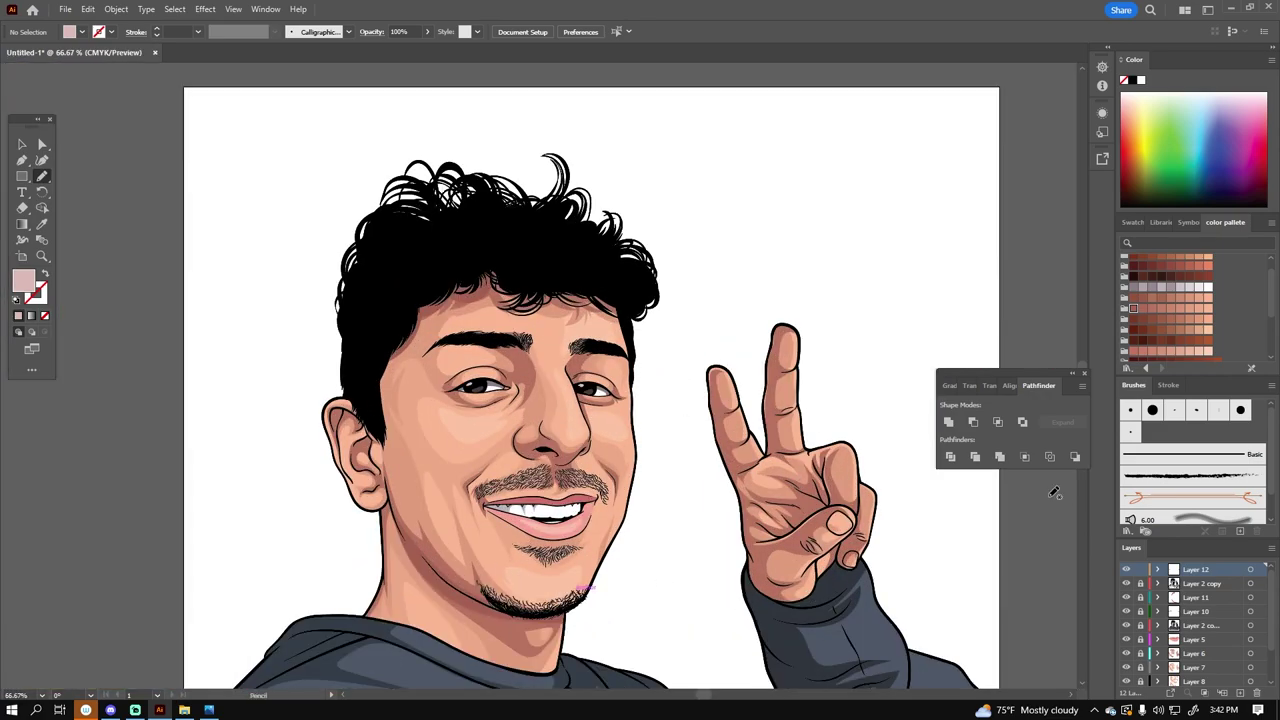
left_click(1145, 224)
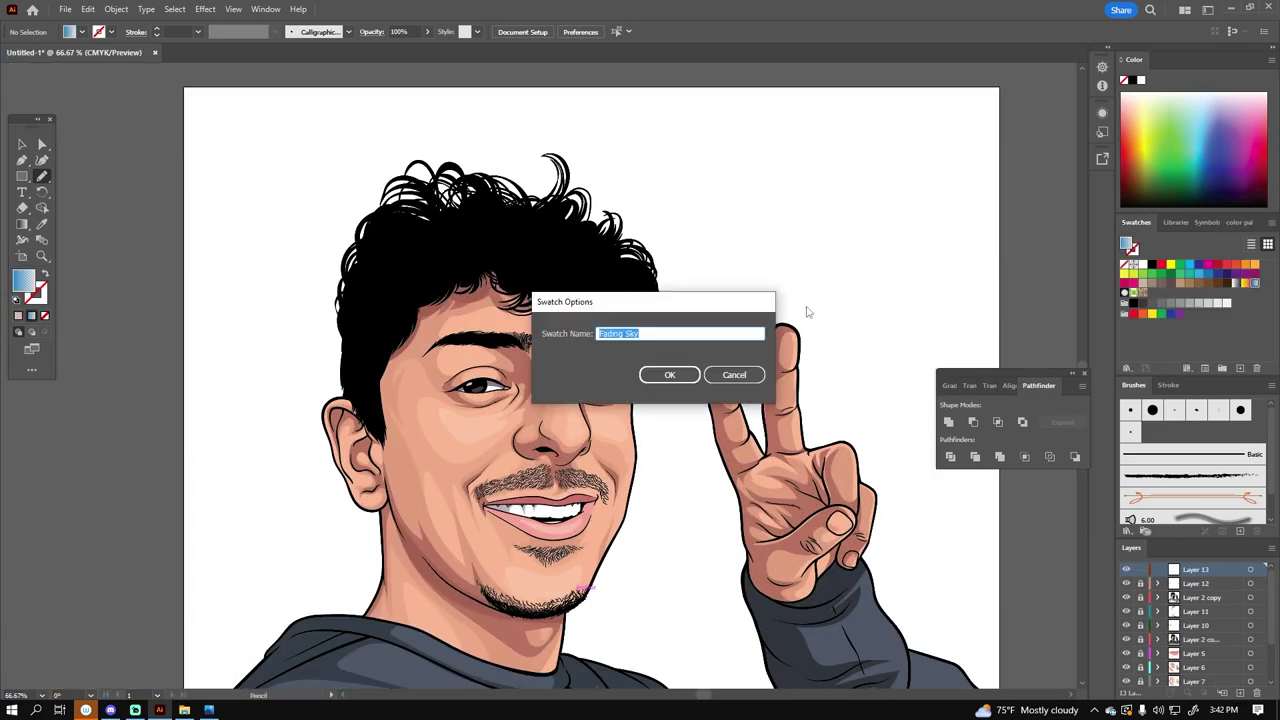
Step: Set the gradient's left stop to dark grey and right stop to lavender
left_click(948, 501)
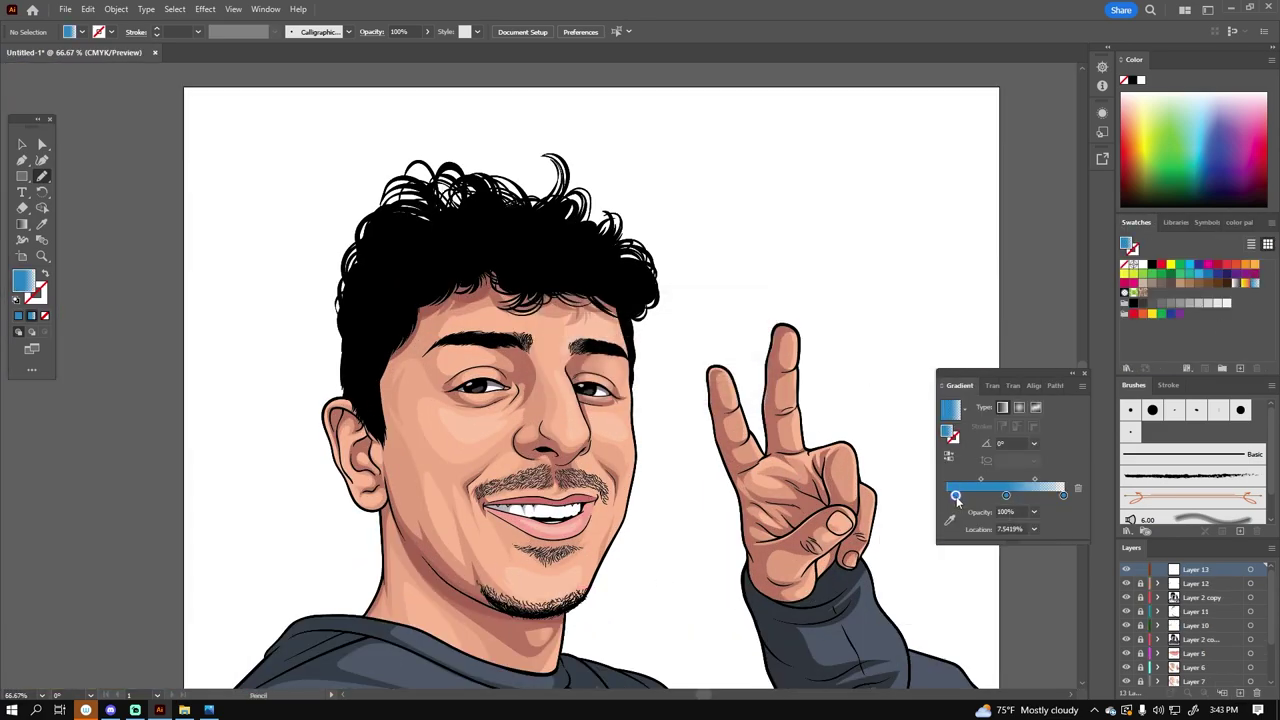
double_click(956, 495)
left_click_drag(970, 594, 1004, 594)
left_click(984, 543)
double_click(1060, 495)
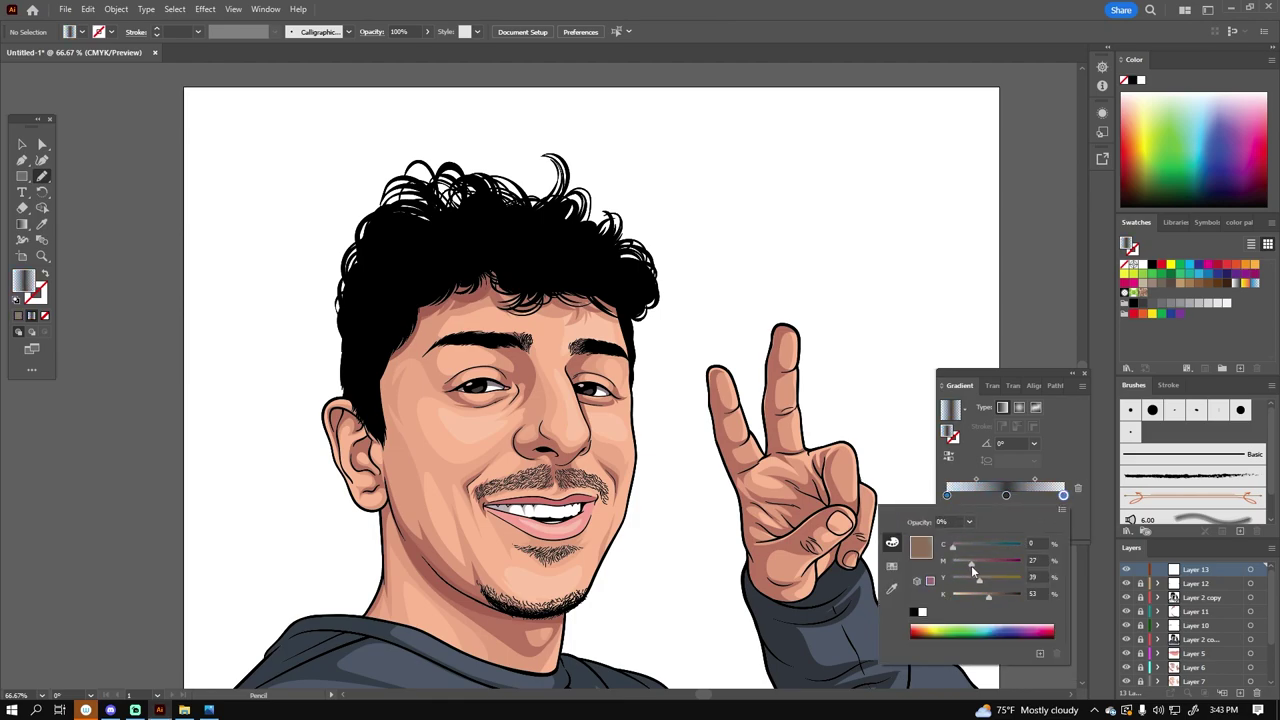
left_click_drag(968, 565, 977, 560)
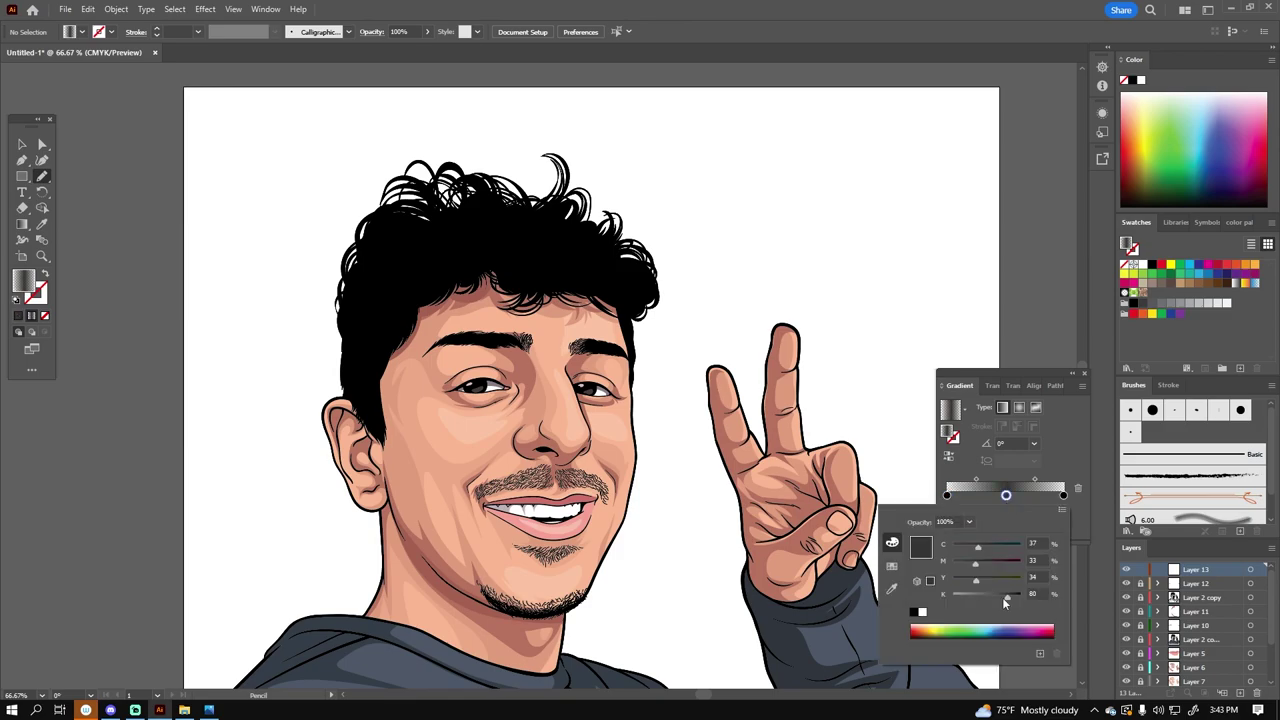
Step: Paint a light shine strand through the hair with the Paintbrush and no fill
key("Escape")
key("b")
scroll(540, 152, "up", 2)
left_click_drag(552, 384, 630, 352)
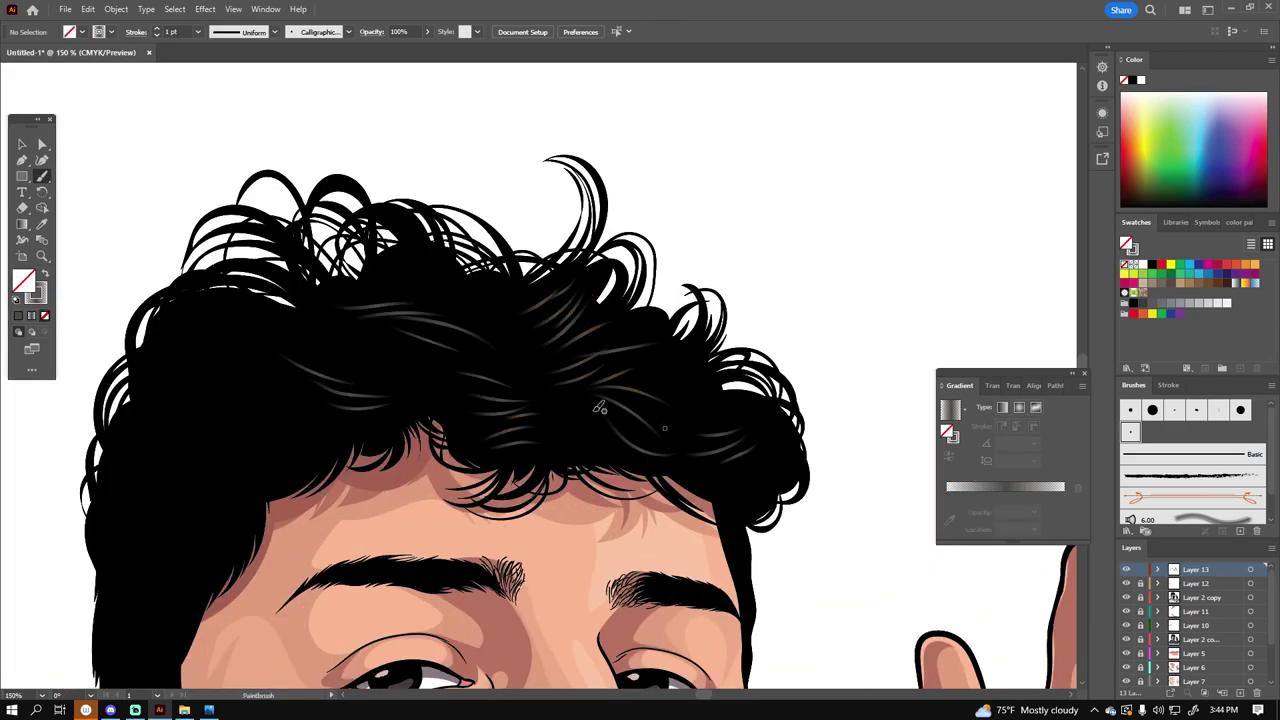
Step: Draw a blue background rectangle covering the whole artboard
scroll(371, 345, "down", 3)
scroll(343, 383, "up", 2)
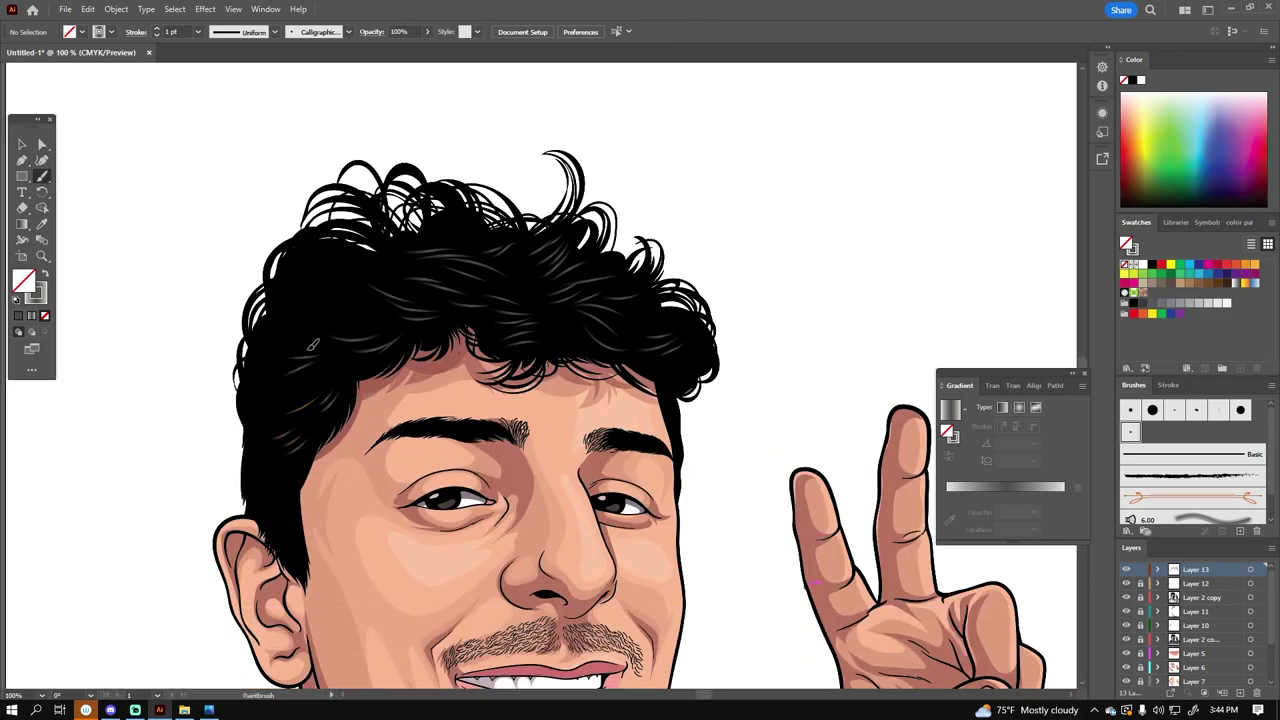
scroll(653, 286, "down", 2)
scroll(653, 286, "up", 3)
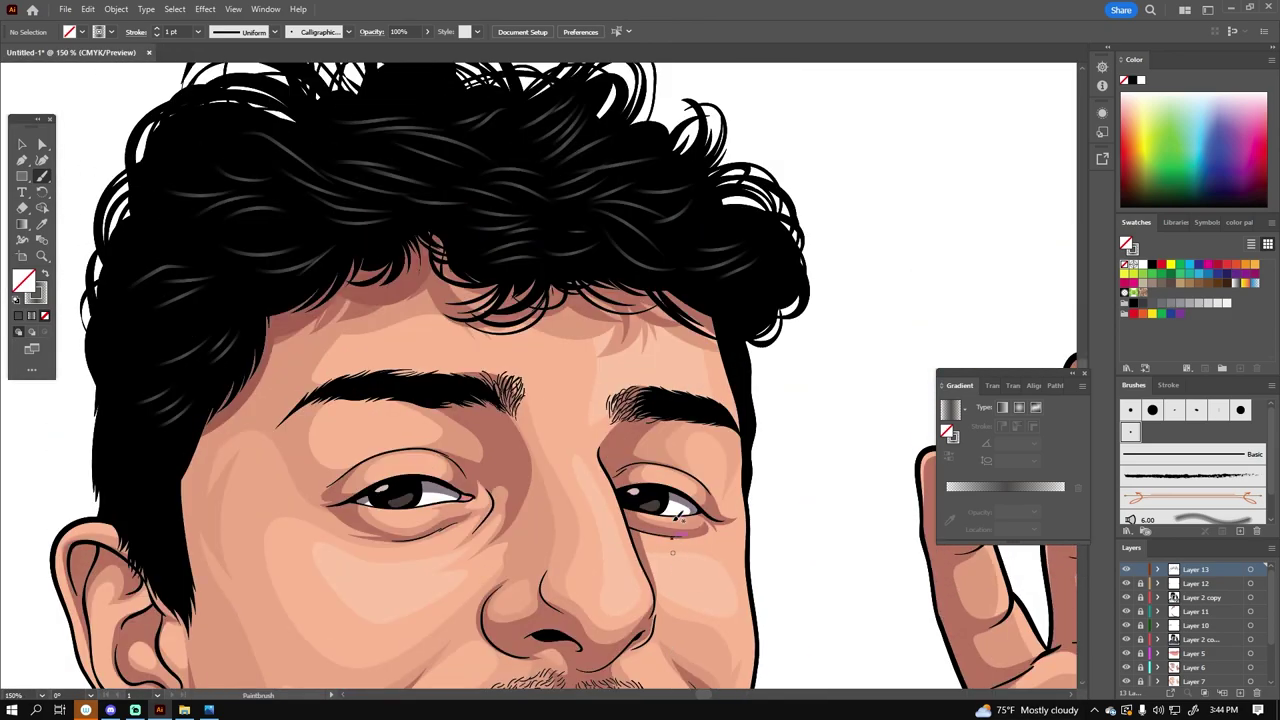
scroll(768, 241, "up", 1)
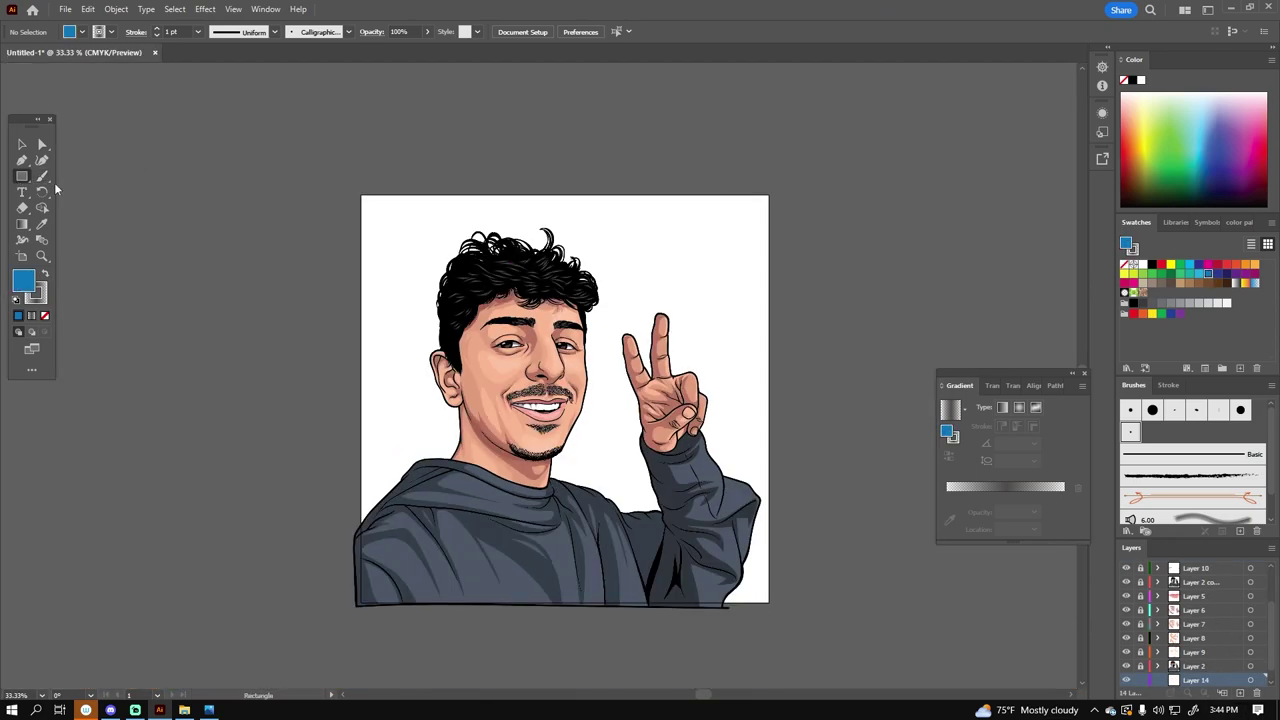
left_click_drag(354, 190, 790, 610)
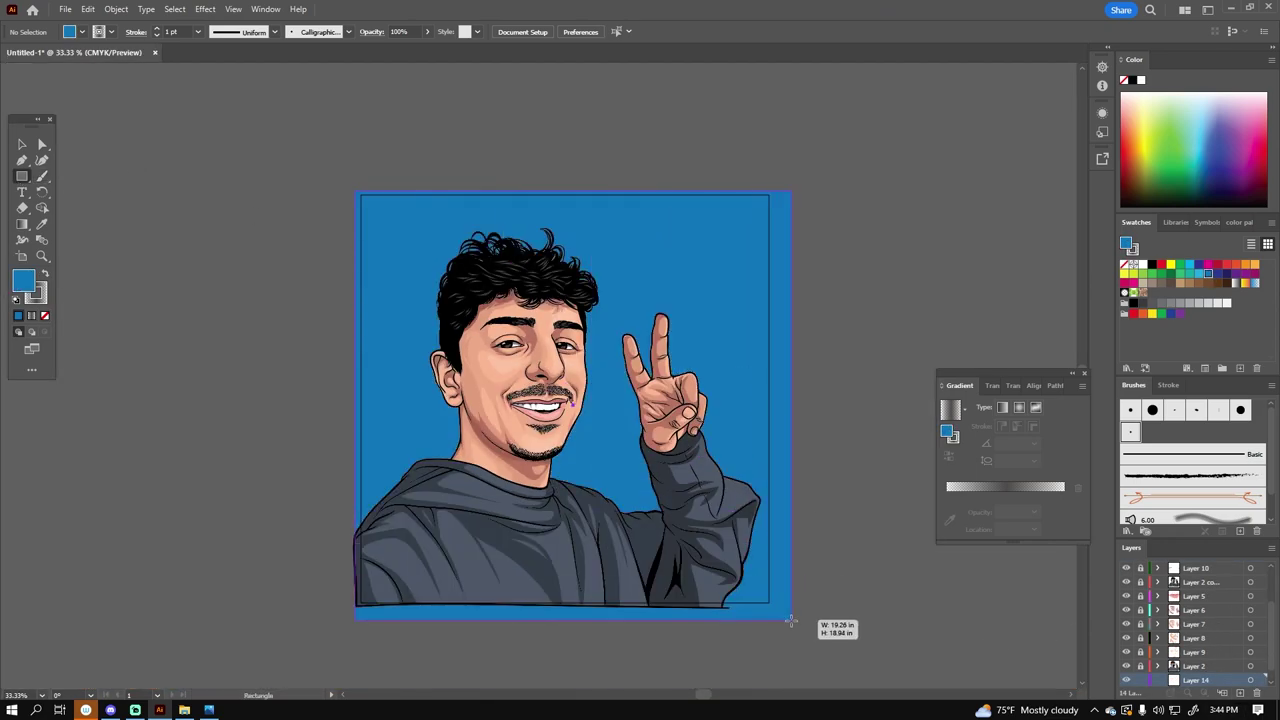
Step: Set a dark teal fill and draw a shadow shape around the figure
scroll(534, 427, "up", 1)
key("i")
double_click(28, 287)
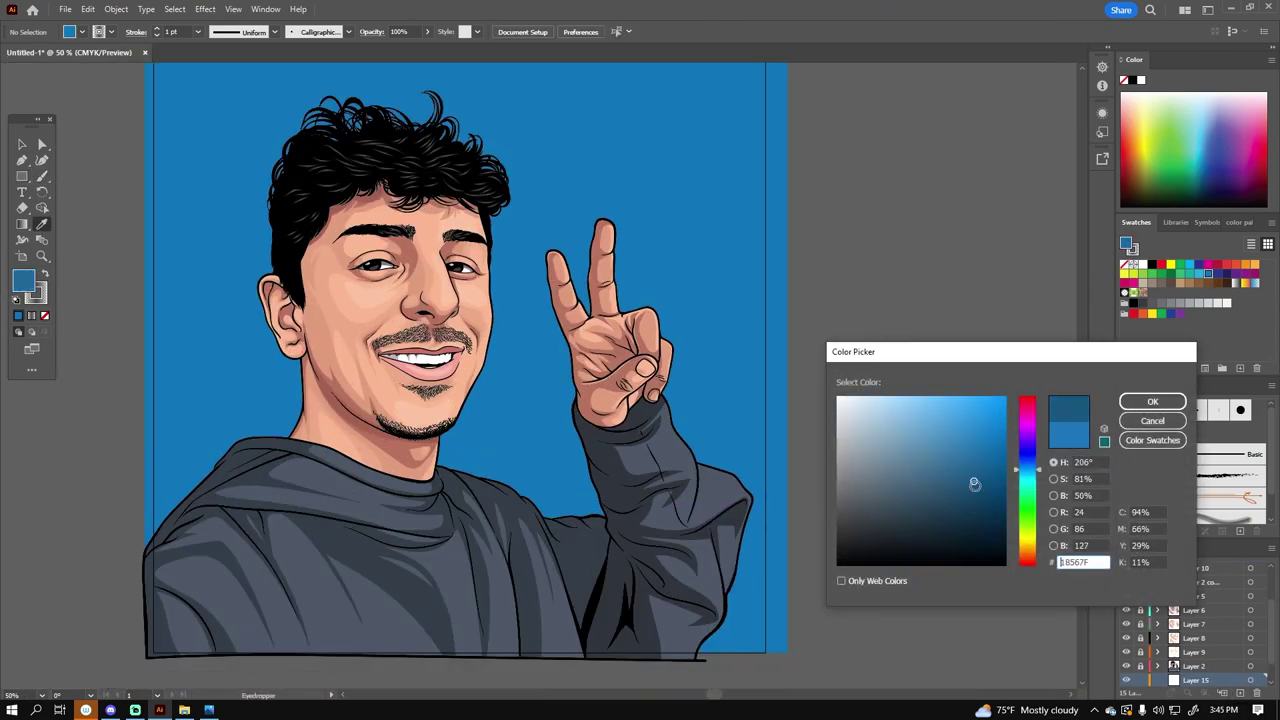
left_click(1143, 400)
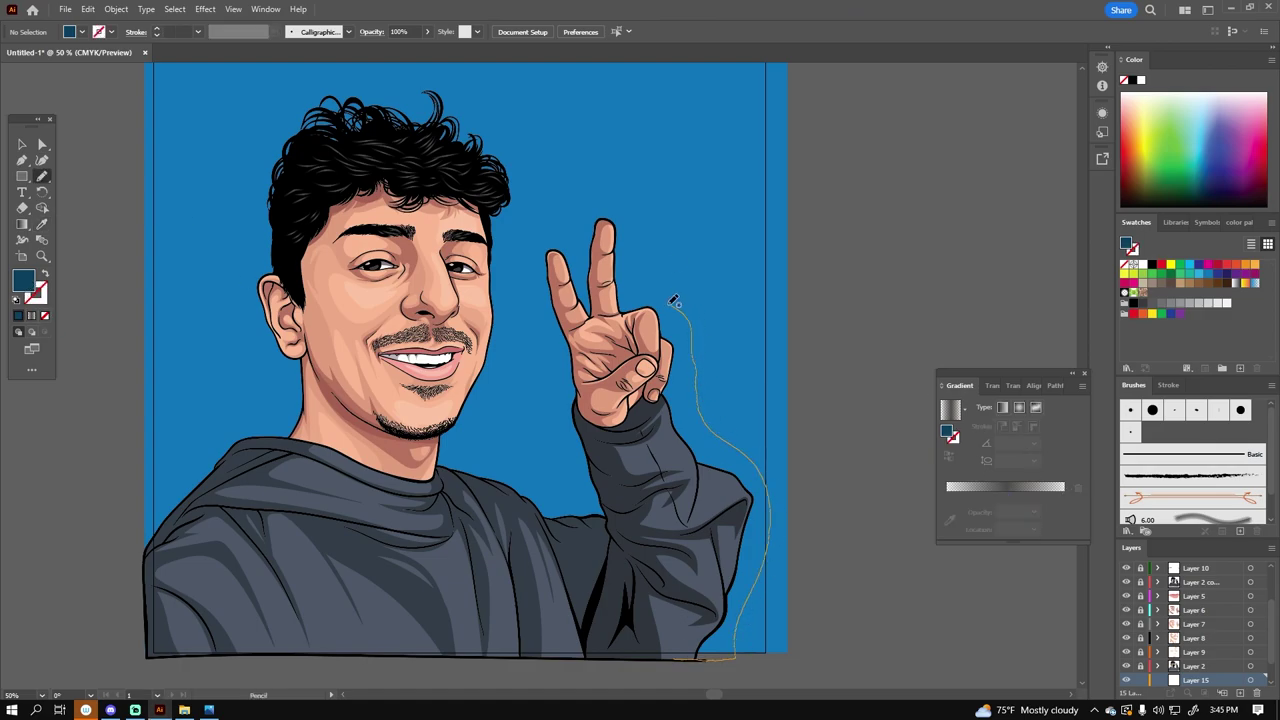
left_click_drag(222, 435, 320, 622)
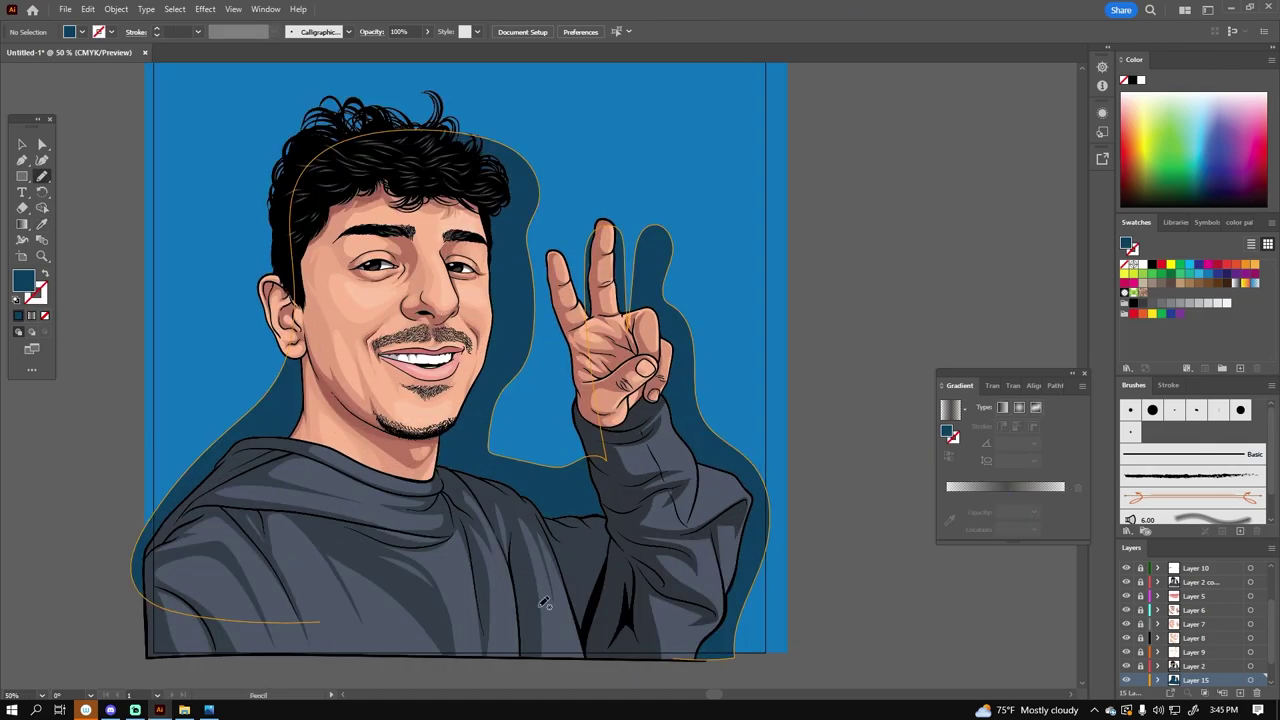
Step: Apply a Gaussian Blur with increased radius to the teal shadow and shift it left
key("v")
left_click(205, 9)
left_click(235, 42)
left_click_drag(600, 340, 634, 342)
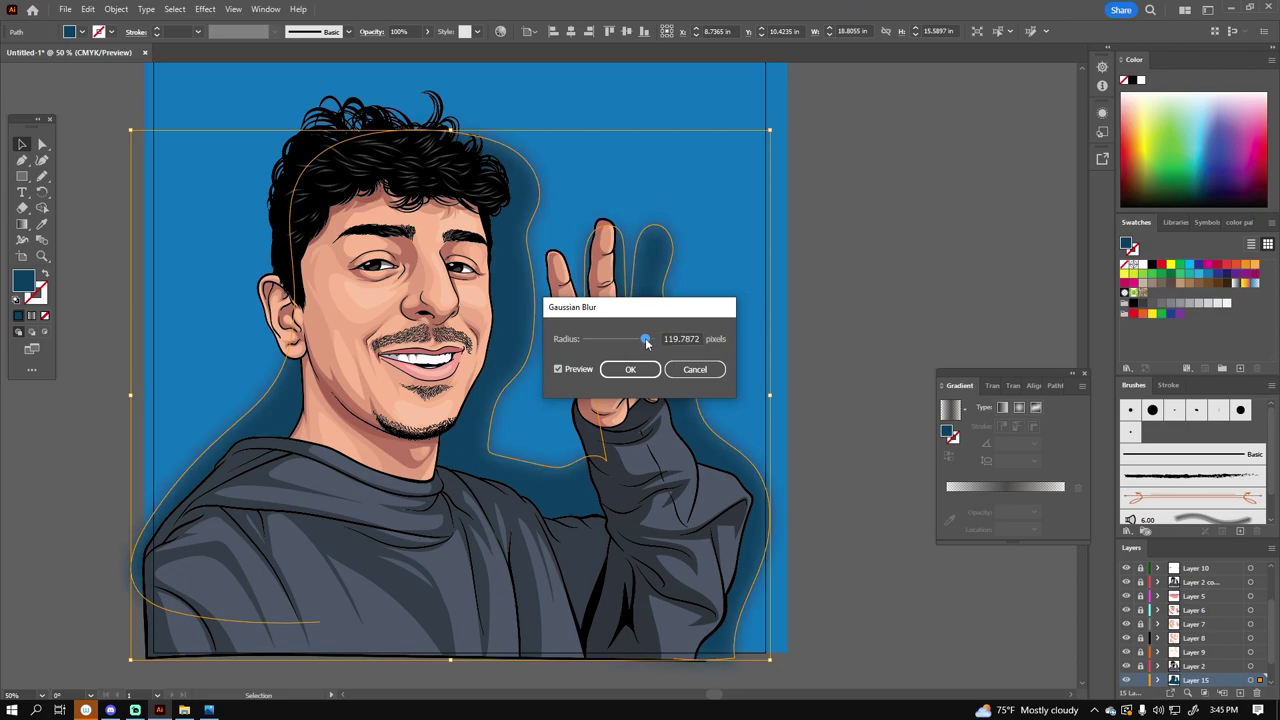
left_click(630, 369)
left_click_drag(455, 366, 343, 366)
key("ctrl+minus")
key("ctrl+minus")
key("a")
key("v")
key("ctrl+shift+a")
key("ctrl+plus")
key("ctrl+plus")
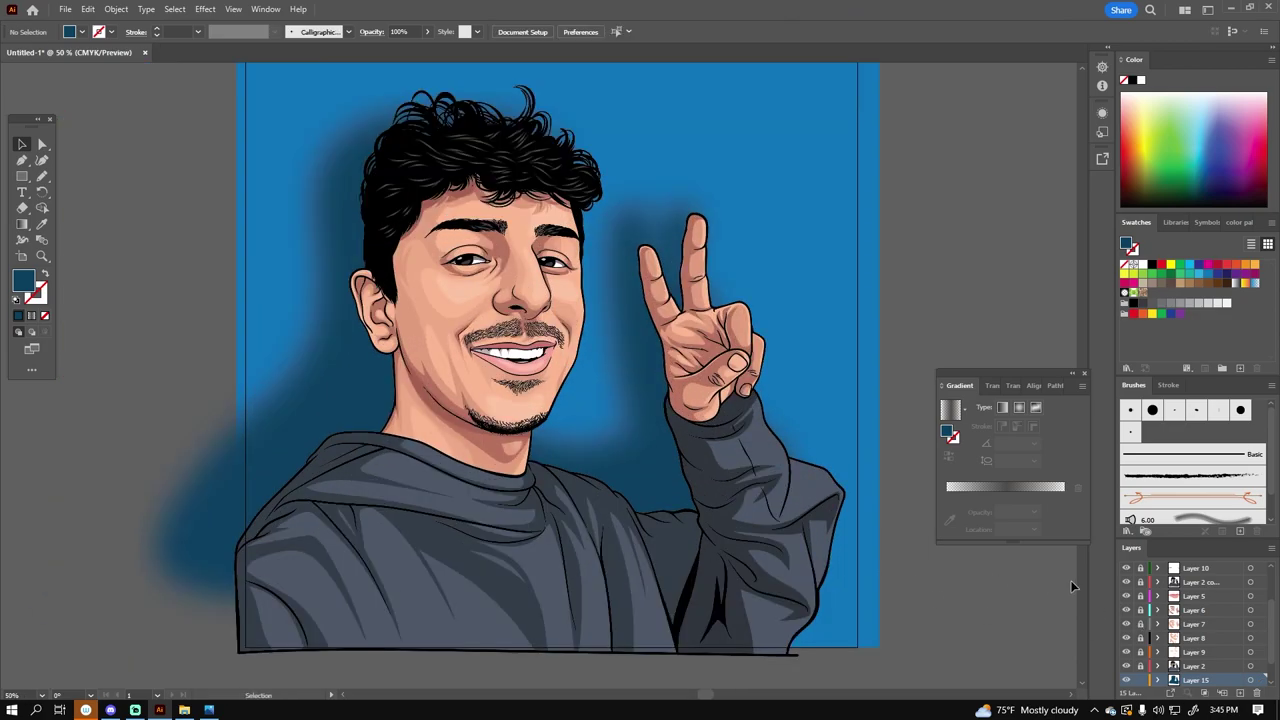
left_click(1200, 222)
left_click(1127, 368)
left_click(930, 460)
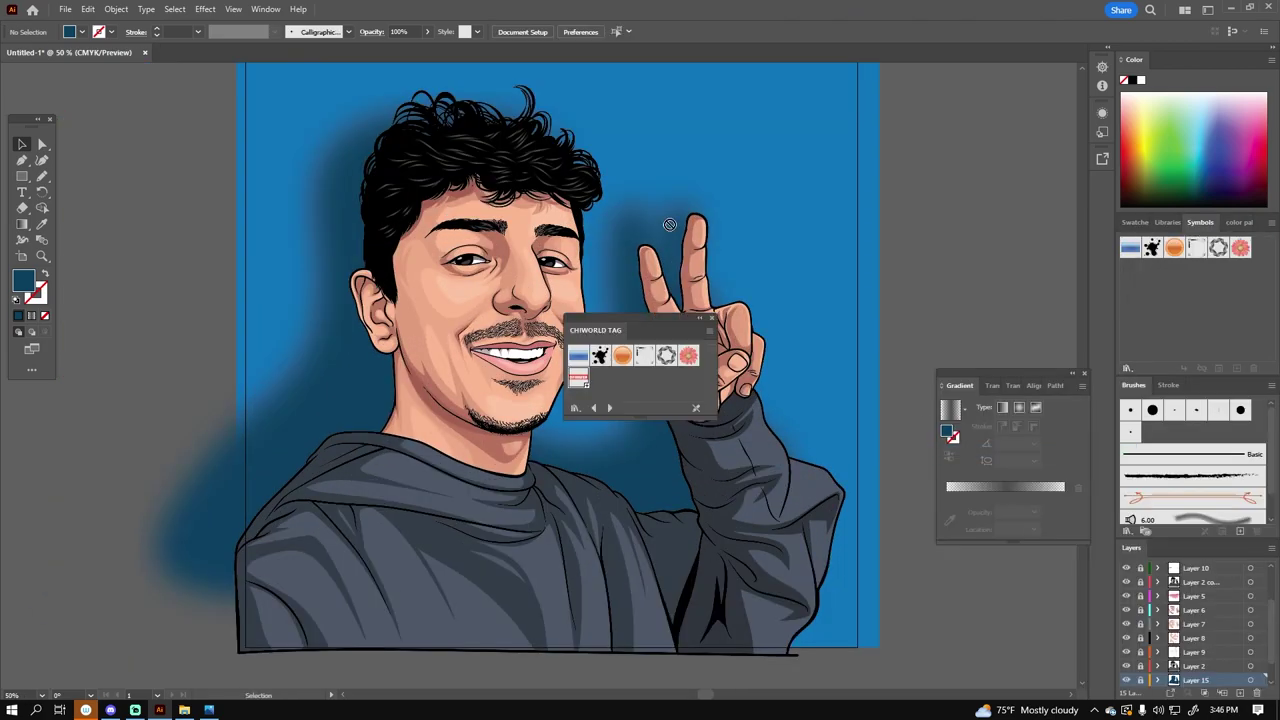
left_click_drag(578, 380, 646, 214)
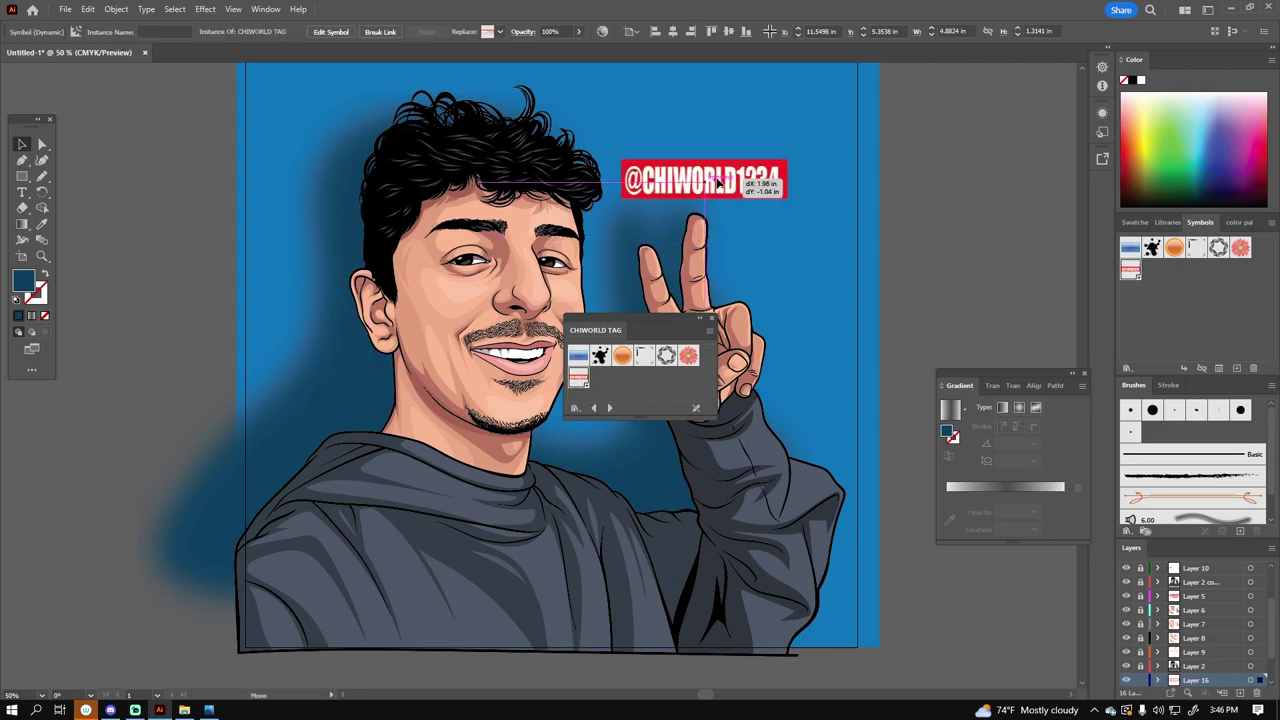
left_click(711, 318)
left_click(1000, 327)
key("ctrl+plus")
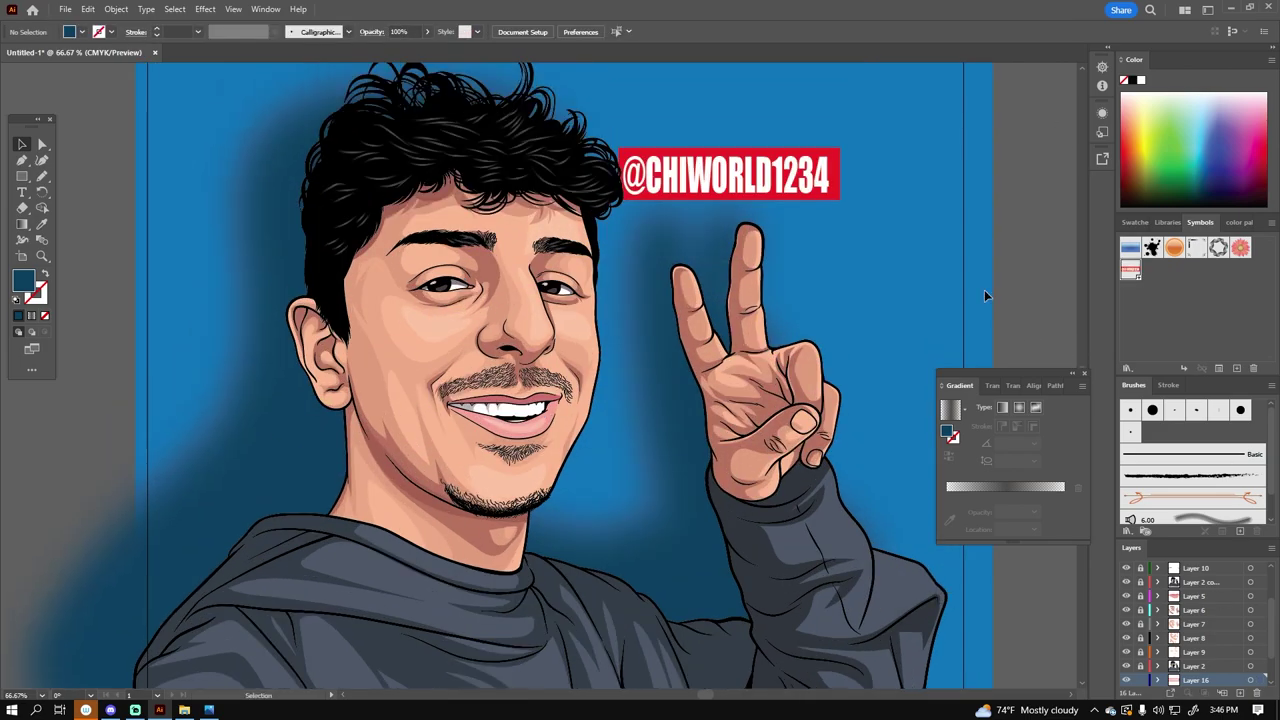